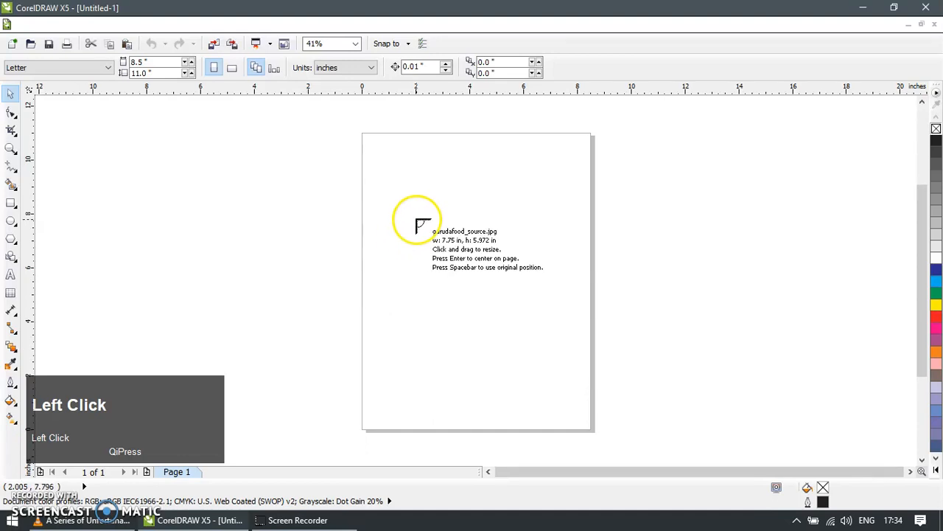
Place the imported garudafood_source.jpg image in the empty area beside the page for tracing.
{"action": "left_click", "coordinate": [670, 249]}
{"action": "left_click_drag", "start_coordinate": [528, 316], "coordinate": [754, 257]}
{"action": "key", "text": "z"}
{"action": "left_click_drag", "start_coordinate": [680, 186], "coordinate": [827, 316]}
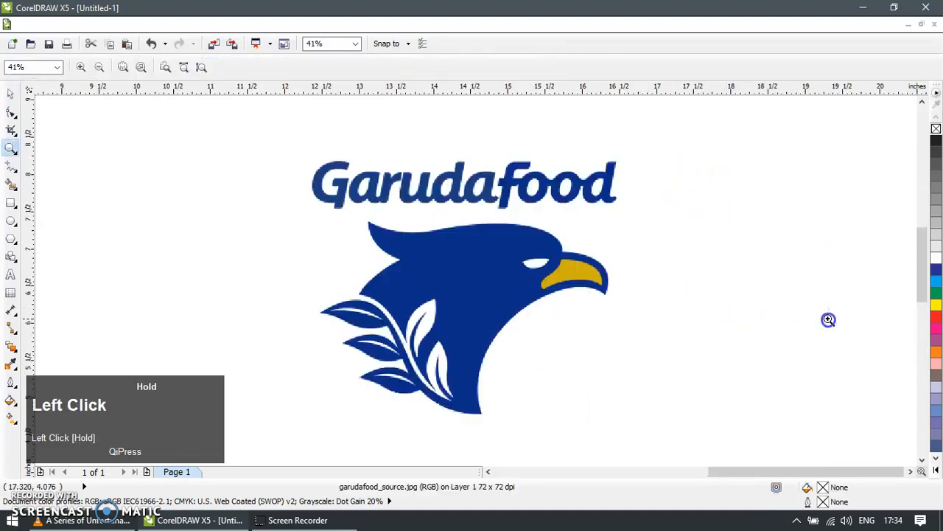
{"action": "left_click_drag", "start_coordinate": [673, 397], "coordinate": [674, 396]}
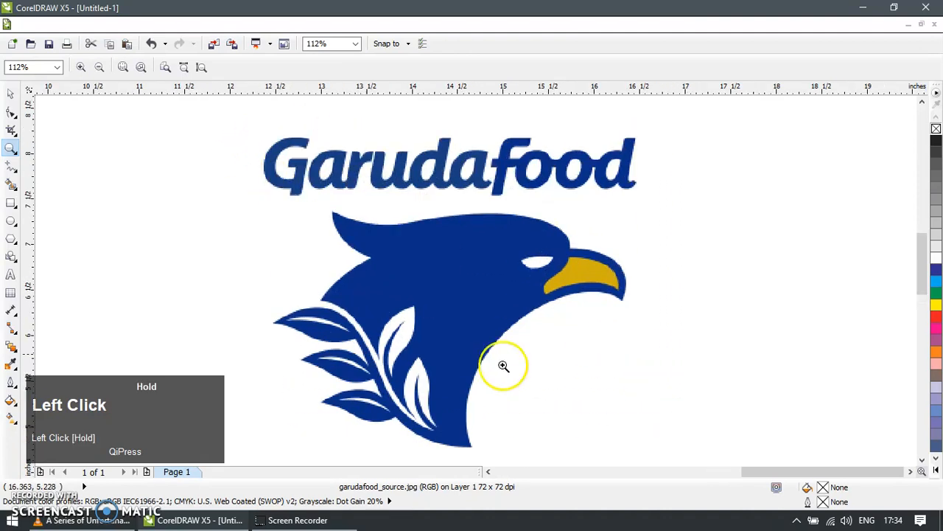
{"action": "left_click", "coordinate": [474, 446]}
{"action": "left_click", "coordinate": [625, 296]}
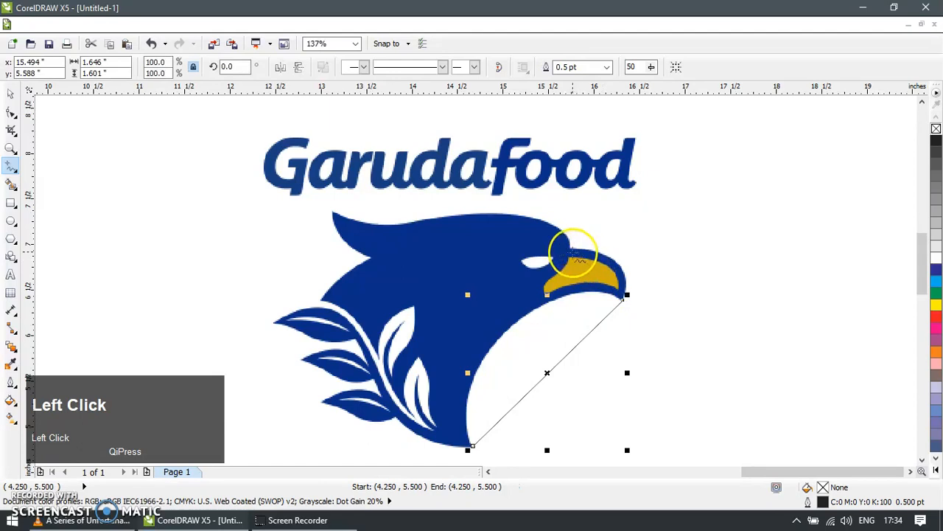
{"action": "key", "text": "Delete"}
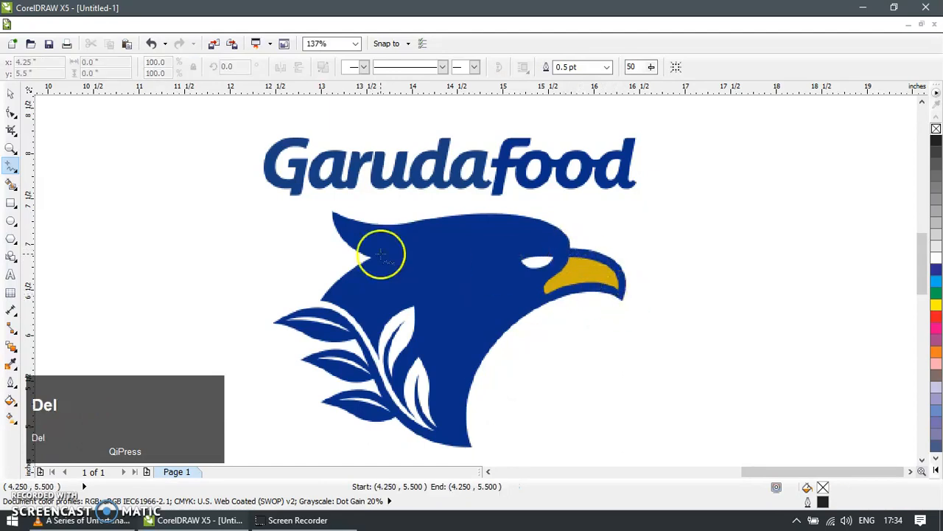
Draw a rough closed six-node Bezier outline around the eagle head through its neck tip, beak, crest and nape corners.
{"action": "mouse_move", "coordinate": [11, 169]}
{"action": "left_mouse_down"}
{"action": "mouse_move", "coordinate": [92, 206]}
{"action": "mouse_move", "coordinate": [69, 193]}
{"action": "left_mouse_up"}
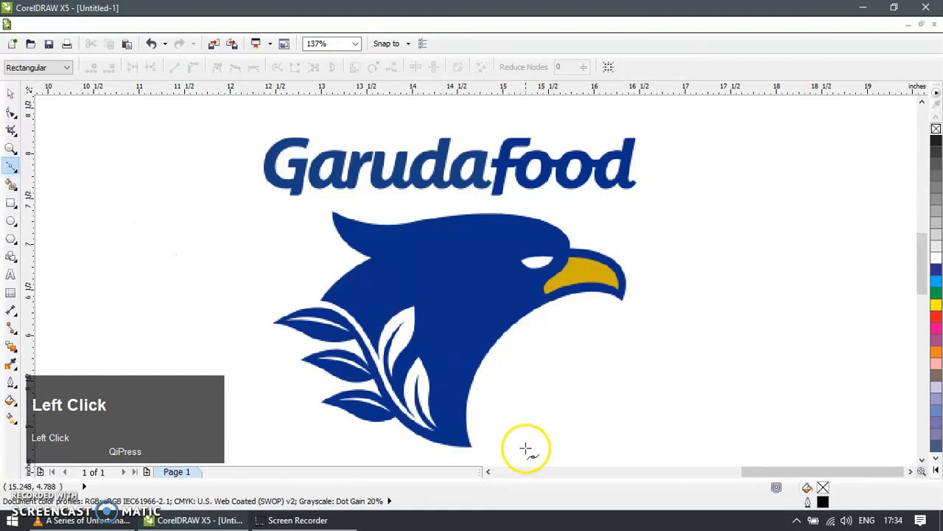
{"action": "left_click", "coordinate": [470, 445]}
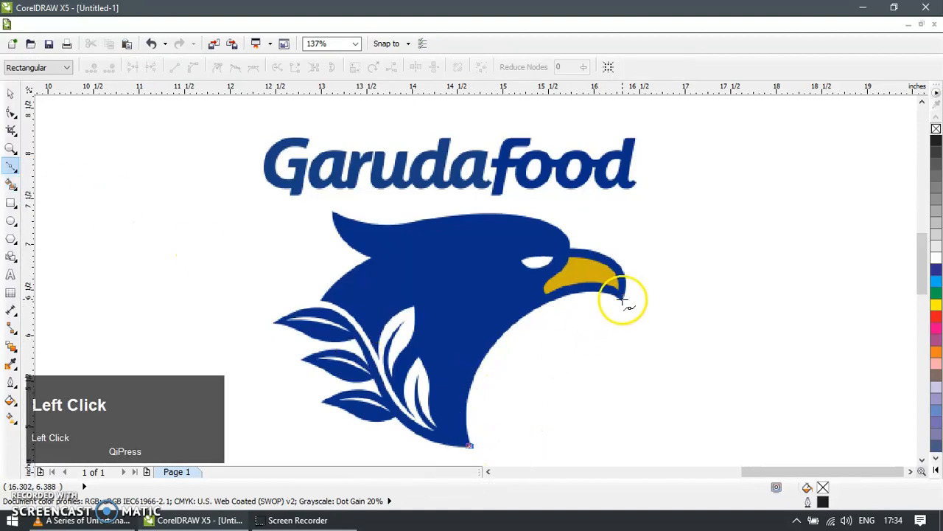
{"action": "left_click", "coordinate": [623, 297]}
{"action": "left_click", "coordinate": [573, 250]}
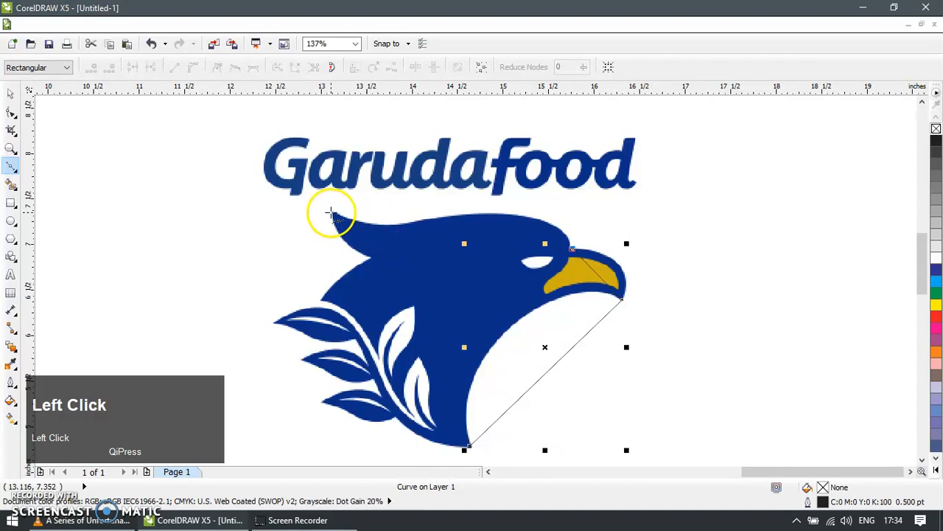
{"action": "left_click", "coordinate": [328, 212]}
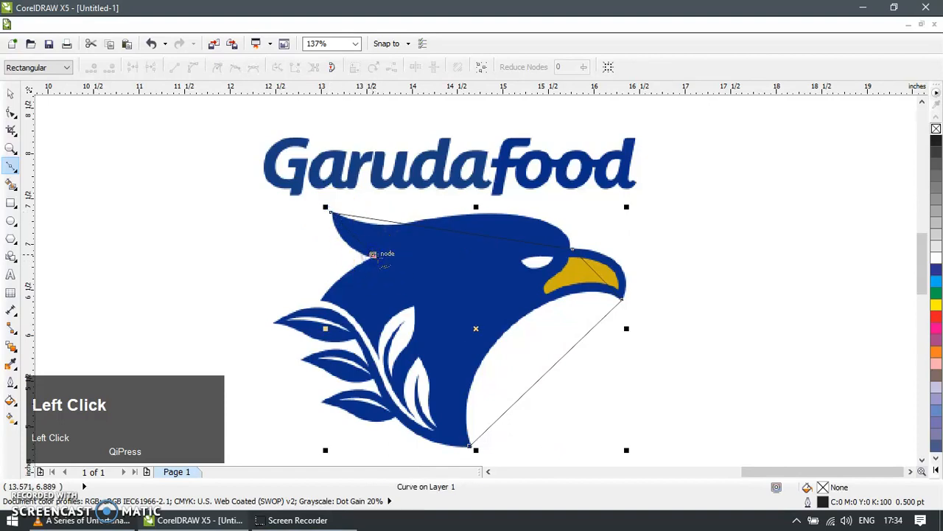
{"action": "left_click", "coordinate": [321, 300]}
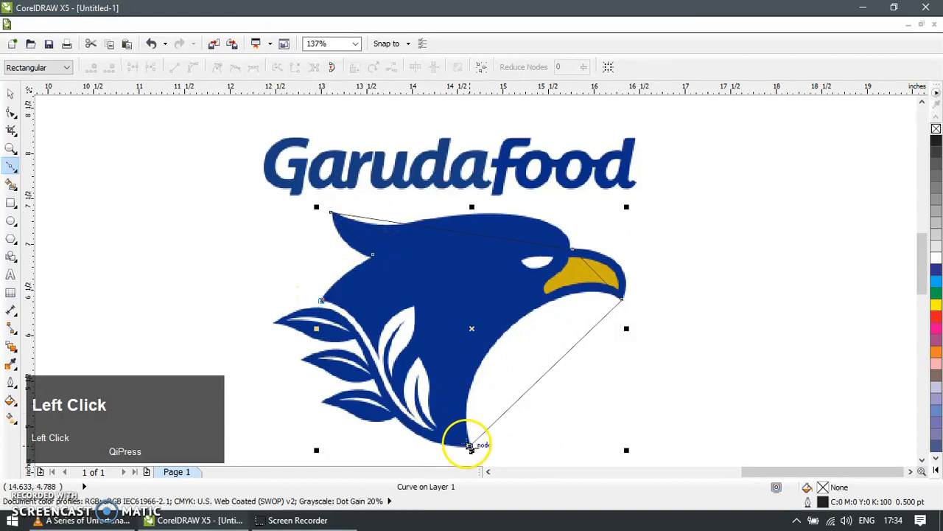
Select all nodes of the eagle head outline and convert its straight segments to curves.
{"action": "left_click", "coordinate": [11, 98]}
{"action": "left_click", "coordinate": [365, 288]}
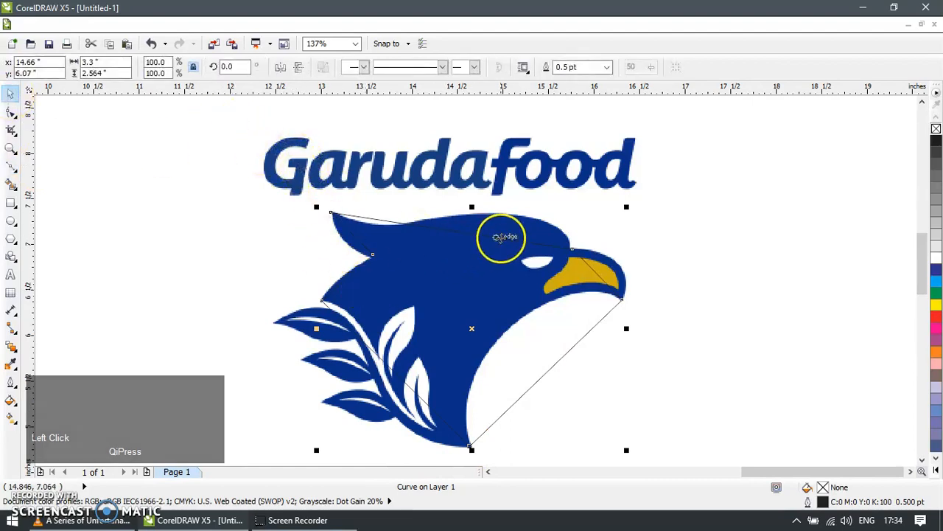
{"action": "key", "text": "F10"}
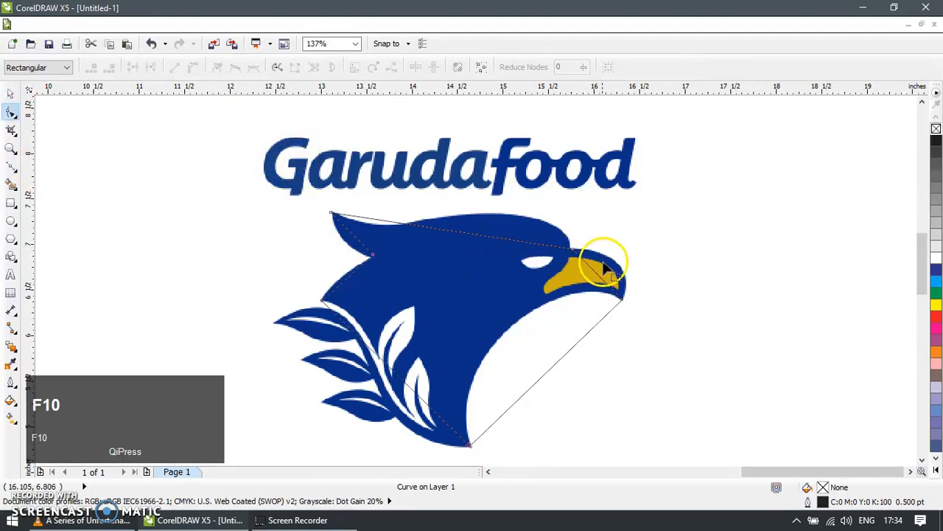
{"action": "left_click", "coordinate": [10, 95]}
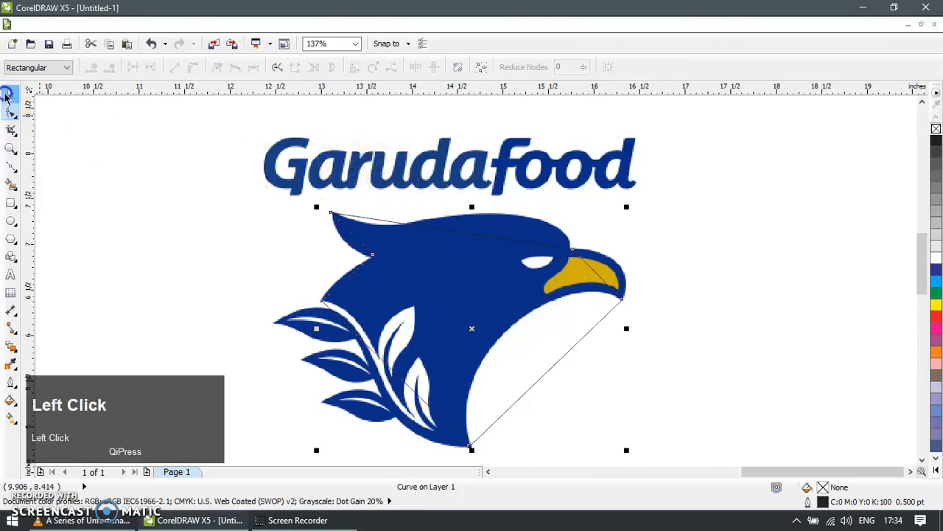
{"action": "double_click", "coordinate": [583, 259]}
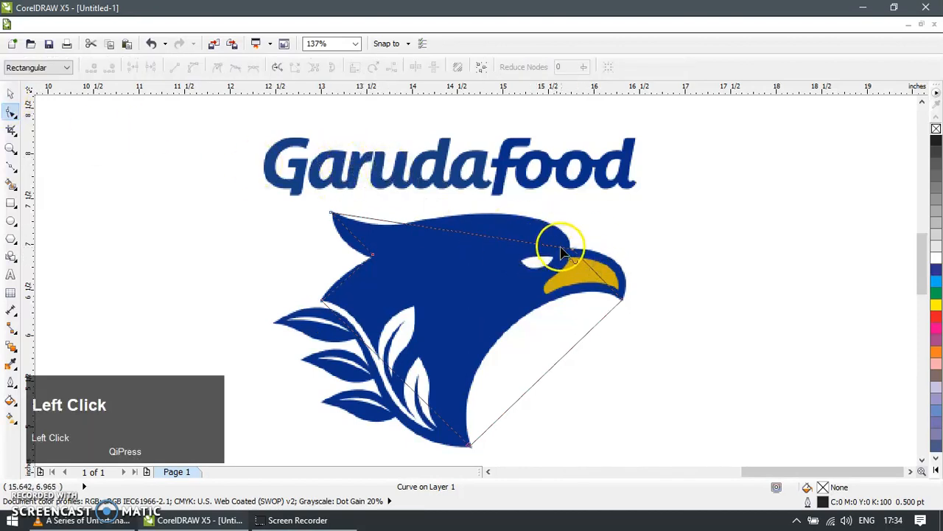
{"action": "key", "text": "ctrl+a"}
{"action": "left_click", "coordinate": [193, 67]}
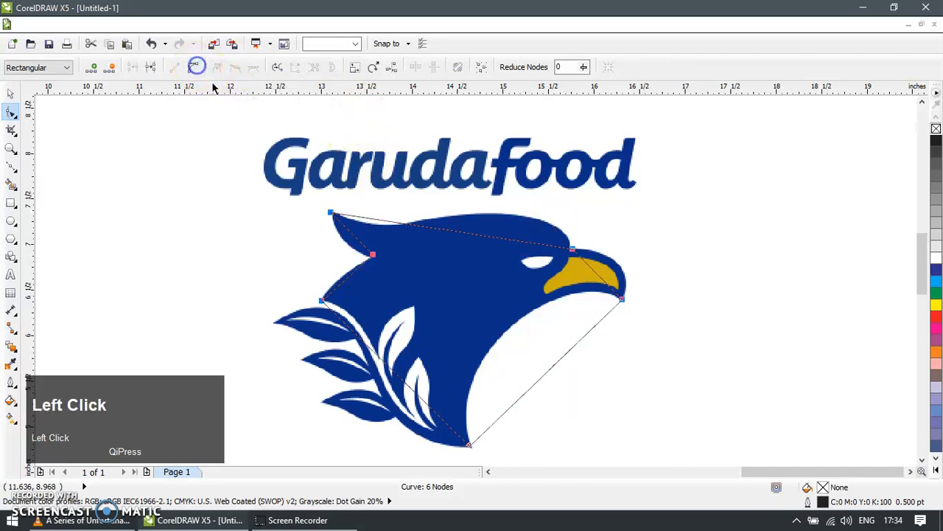
Bend the outline segment behind the crest inward to follow the rear edge of the eagle's crest.
{"action": "key", "text": "z"}
{"action": "left_click_drag", "start_coordinate": [299, 192], "coordinate": [487, 319]}
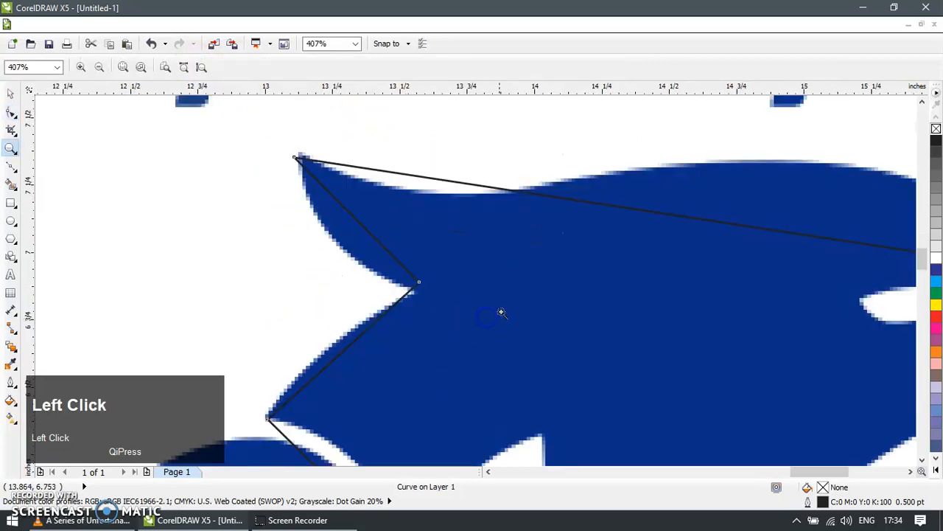
{"action": "left_click", "coordinate": [11, 96]}
{"action": "key", "text": "F10"}
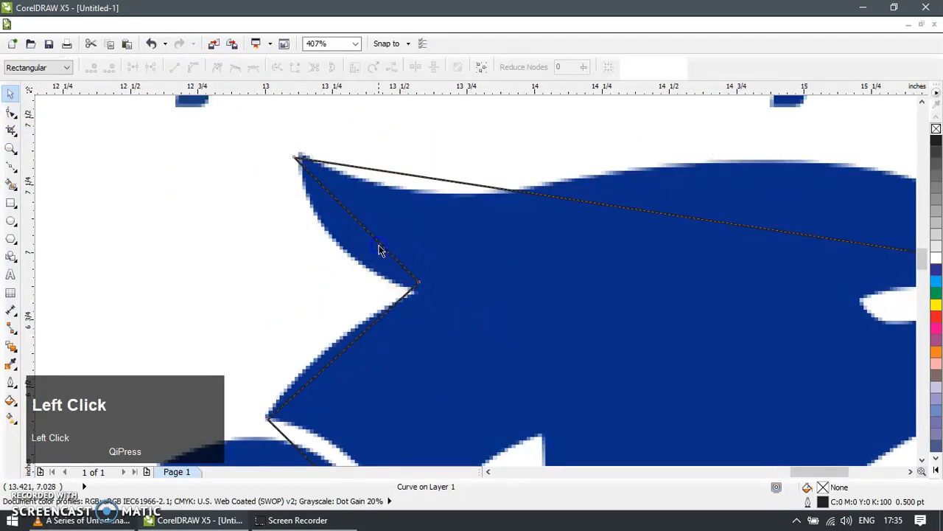
{"action": "left_click_drag", "start_coordinate": [372, 245], "coordinate": [393, 226]}
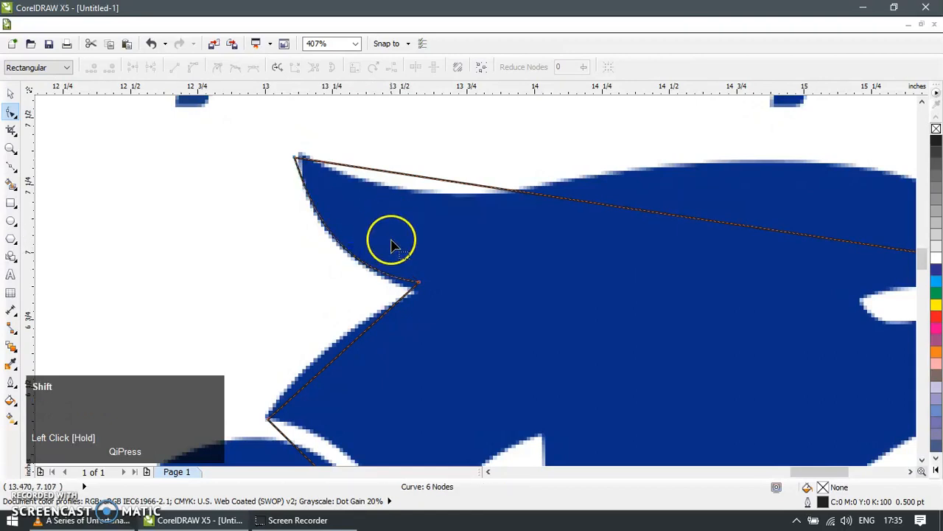
{"action": "scroll", "coordinate": [413, 275], "scroll_direction": "down", "scroll_amount": 2}
{"action": "left_click_drag", "start_coordinate": [406, 264], "coordinate": [407, 267]}
Bend the nape segment below the crest outward to match the back edge of the eagle's neck.
{"action": "scroll", "coordinate": [423, 256], "scroll_direction": "right", "scroll_amount": 1}
{"action": "scroll", "coordinate": [435, 258], "scroll_direction": "right", "scroll_amount": 1}
{"action": "scroll", "coordinate": [447, 253], "scroll_direction": "down", "scroll_amount": 2}
{"action": "key", "text": "z"}
{"action": "left_click_drag", "start_coordinate": [346, 200], "coordinate": [649, 427]}
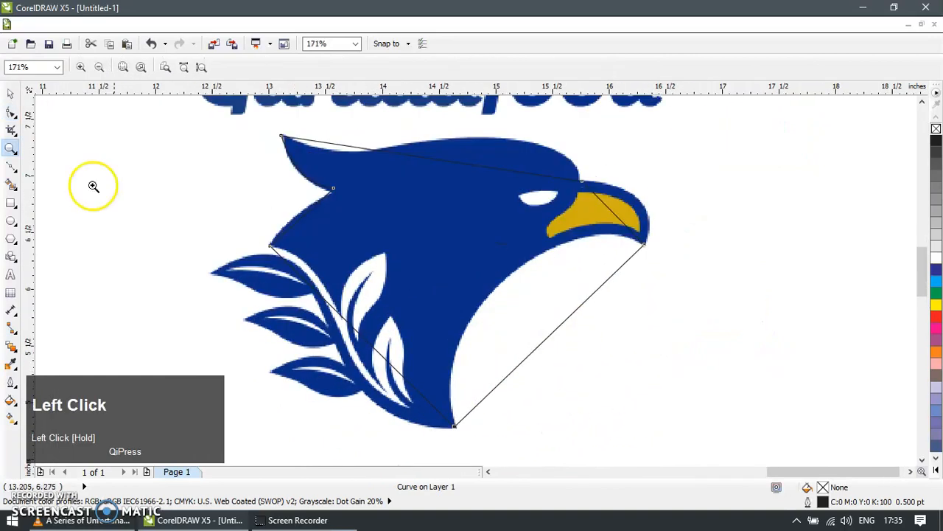
{"action": "left_click", "coordinate": [10, 95]}
{"action": "double_click", "coordinate": [295, 220]}
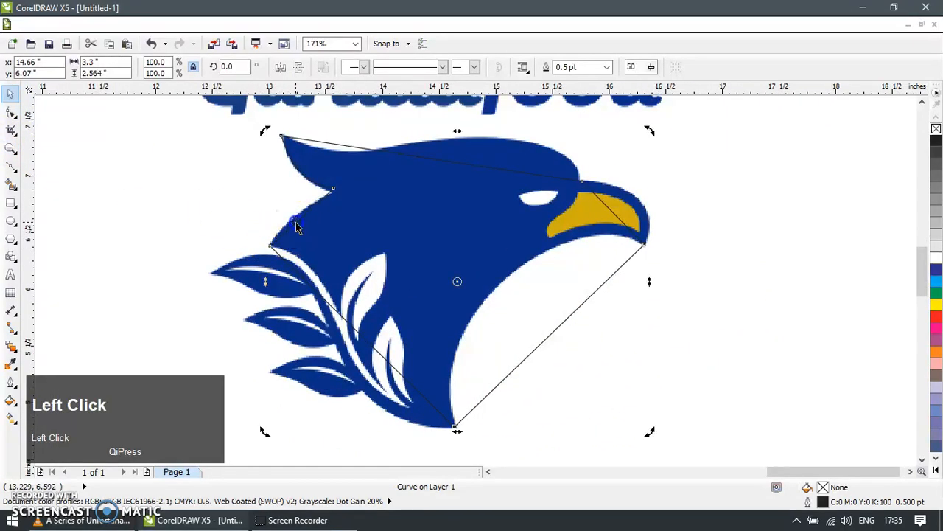
{"action": "left_click_drag", "start_coordinate": [301, 218], "coordinate": [293, 215]}
{"action": "mouse_move", "coordinate": [332, 188]}
{"action": "left_mouse_down"}
{"action": "mouse_move", "coordinate": [329, 194]}
{"action": "mouse_move", "coordinate": [333, 188]}
{"action": "left_mouse_up"}
Shape the top segment into an S-curve that follows the eagle's head from the crest tip to the beak.
{"action": "left_click", "coordinate": [475, 168]}
{"action": "left_click_drag", "start_coordinate": [483, 172], "coordinate": [533, 137]}
{"action": "left_click", "coordinate": [369, 152]}
{"action": "left_click_drag", "start_coordinate": [423, 126], "coordinate": [367, 181]}
{"action": "left_click_drag", "start_coordinate": [572, 112], "coordinate": [538, 132]}
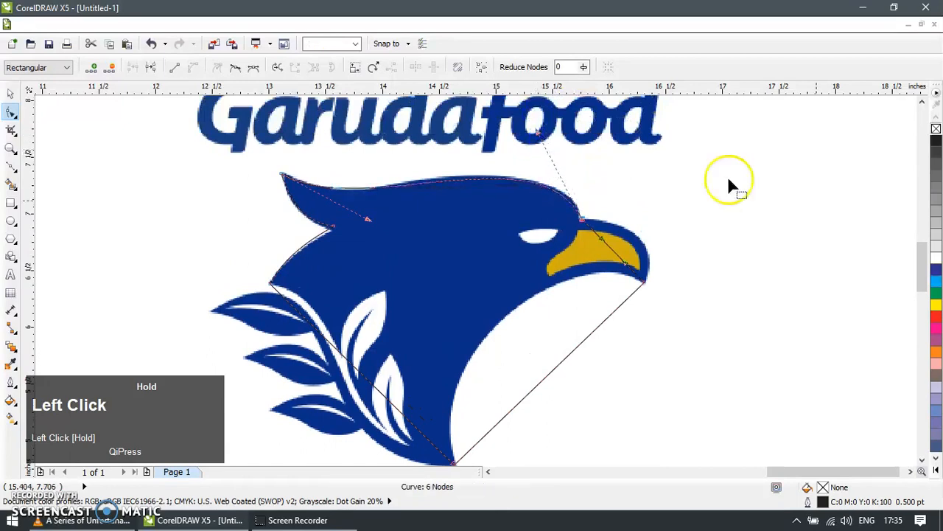
Set the traced curve's outline color to red.
{"action": "left_click", "coordinate": [936, 321], "text": "shift"}
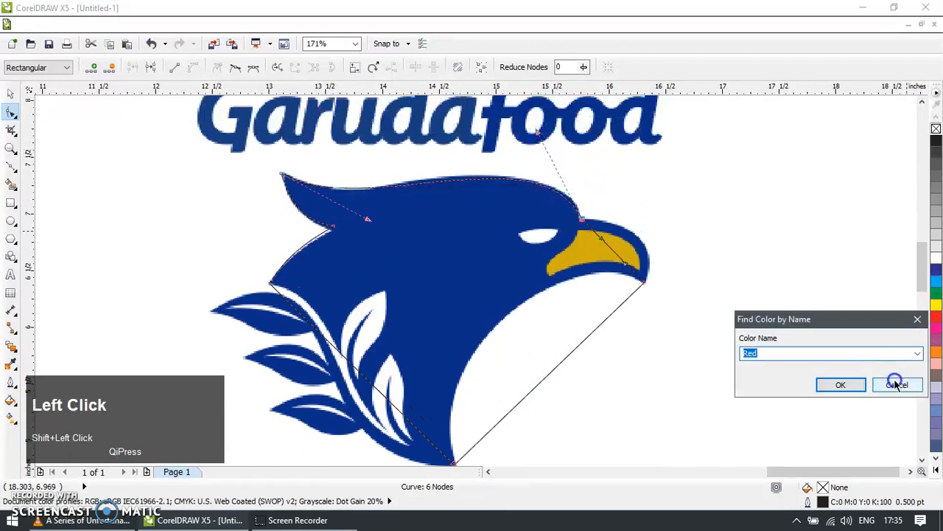
{"action": "left_click", "coordinate": [897, 385]}
{"action": "left_click", "coordinate": [936, 317], "text": "alt"}
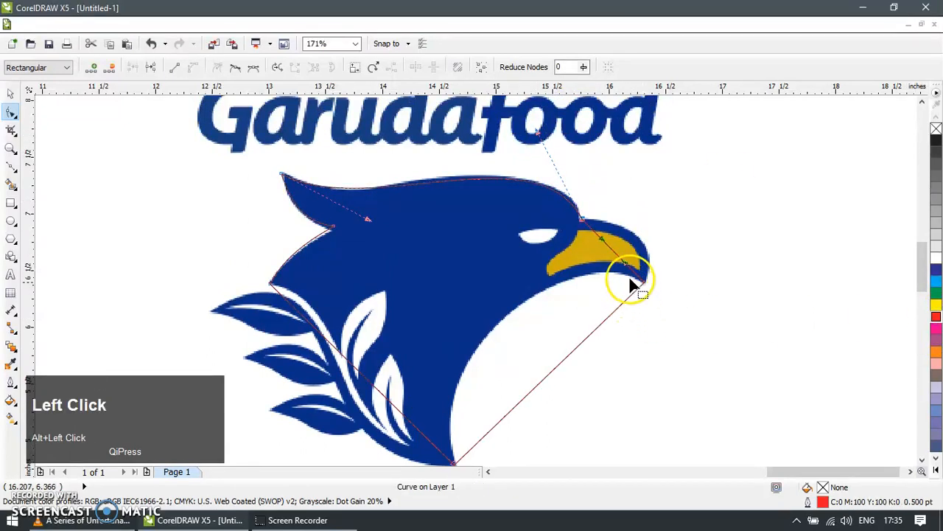
Curve the upper beak segment and the throat segment to follow the eagle's beak and front neckline.
{"action": "left_click_drag", "start_coordinate": [614, 252], "coordinate": [625, 243]}
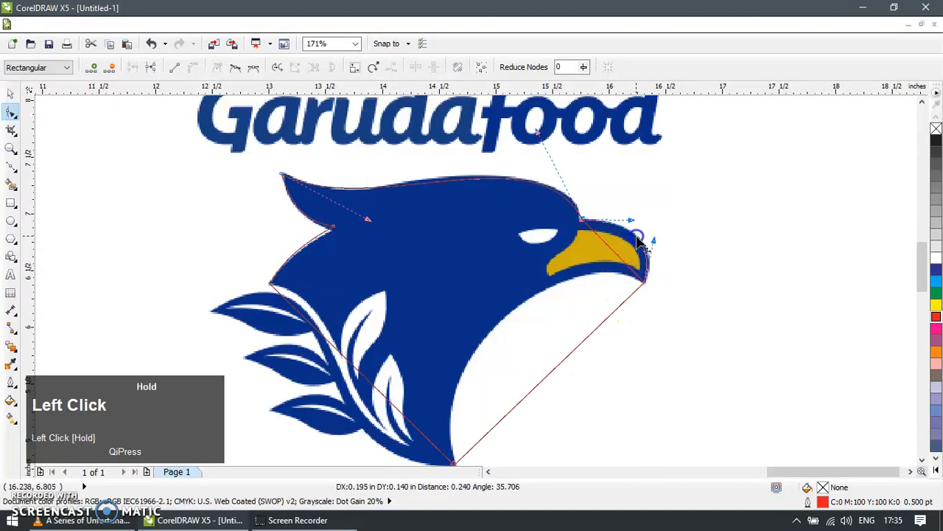
{"action": "left_click", "coordinate": [533, 352]}
{"action": "left_click_drag", "start_coordinate": [557, 365], "coordinate": [554, 256]}
{"action": "left_click", "coordinate": [646, 282]}
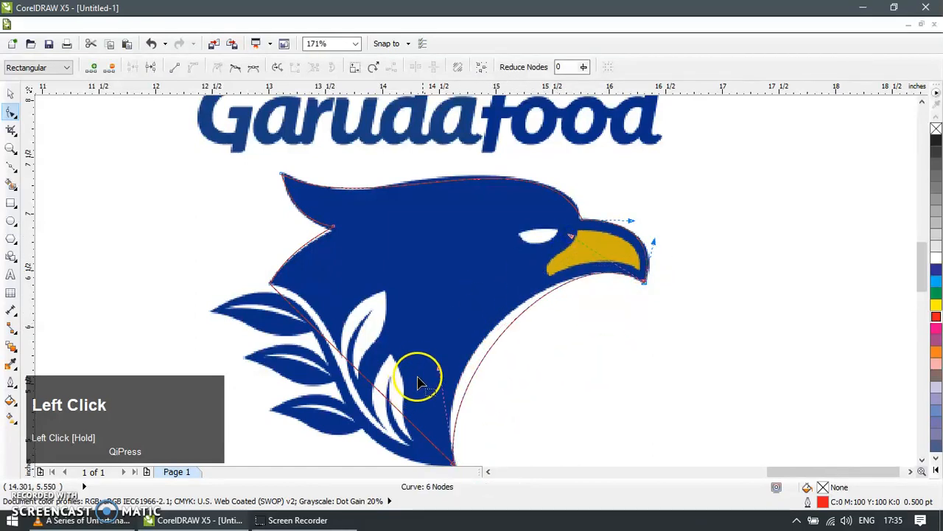
{"action": "left_click_drag", "start_coordinate": [438, 372], "coordinate": [424, 359]}
Bend the segment crossing the leaf branch to follow the lower edge of the eagle's neck.
{"action": "scroll", "coordinate": [398, 401], "scroll_direction": "down", "scroll_amount": 2}
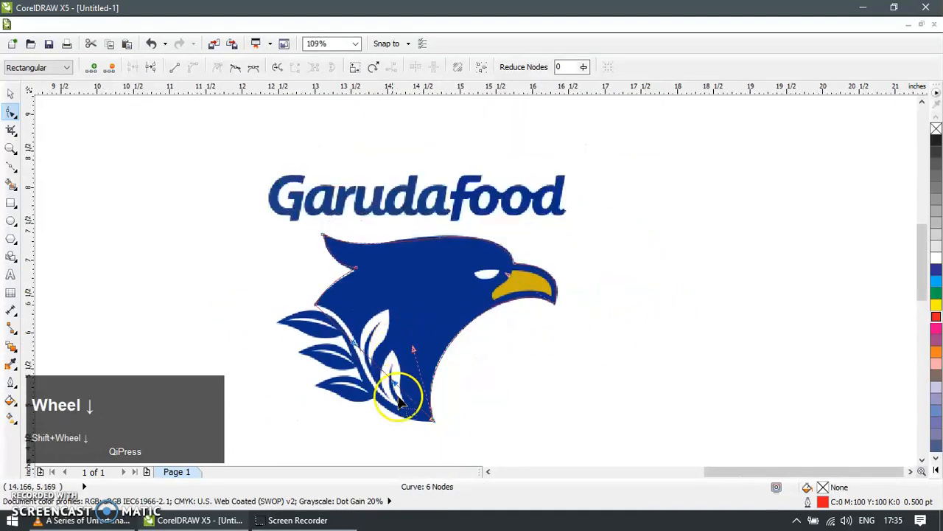
{"action": "key", "text": "z"}
{"action": "left_click_drag", "start_coordinate": [275, 275], "coordinate": [506, 446]}
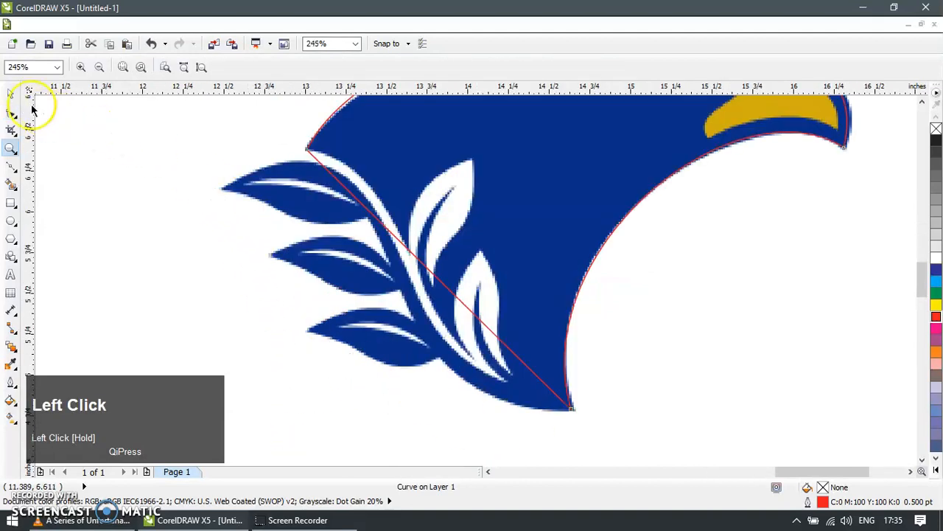
{"action": "key", "text": "z"}
{"action": "left_click_drag", "start_coordinate": [267, 126], "coordinate": [636, 441]}
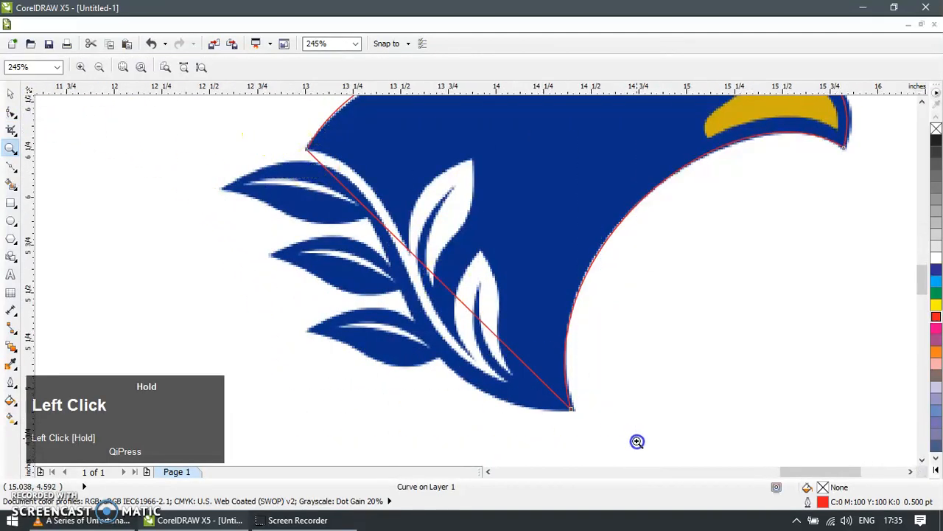
{"action": "left_click", "coordinate": [9, 95]}
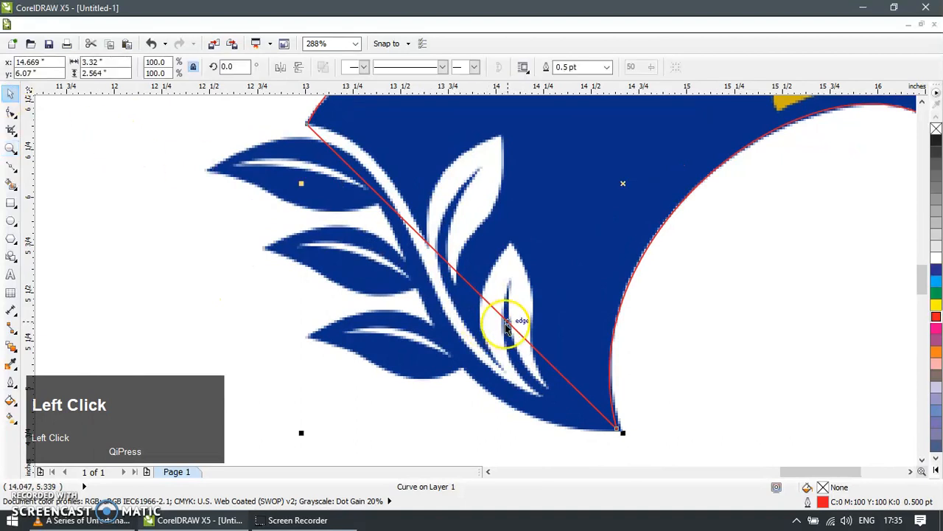
{"action": "key", "text": "F10"}
{"action": "left_click_drag", "start_coordinate": [516, 333], "coordinate": [481, 391]}
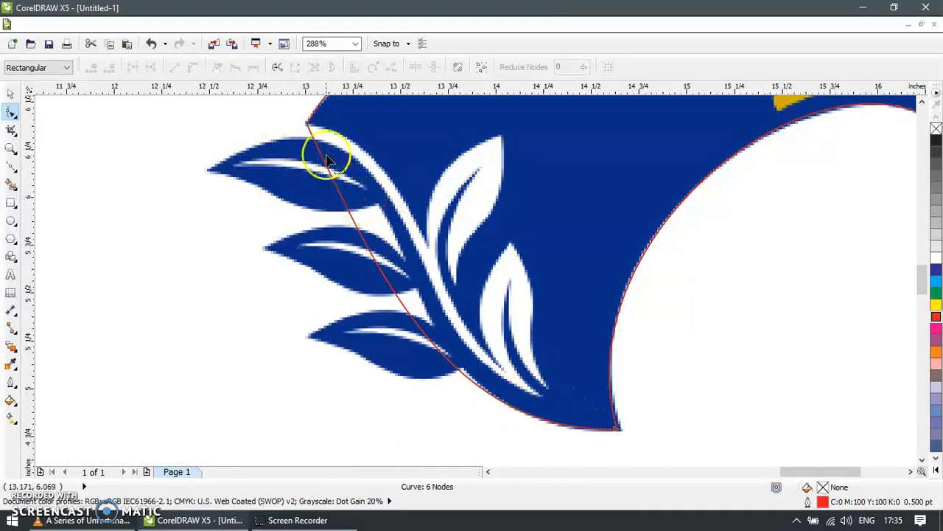
Reposition the nape node and adjust the curve handles so the lower neck segment runs along the branch stem's outer edge.
{"action": "left_click_drag", "start_coordinate": [308, 127], "coordinate": [309, 140]}
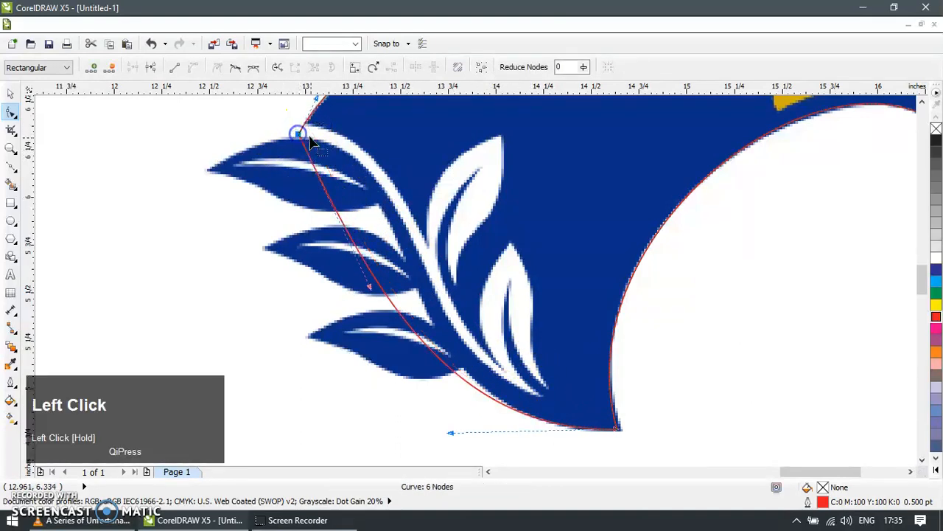
{"action": "left_click_drag", "start_coordinate": [355, 223], "coordinate": [425, 185]}
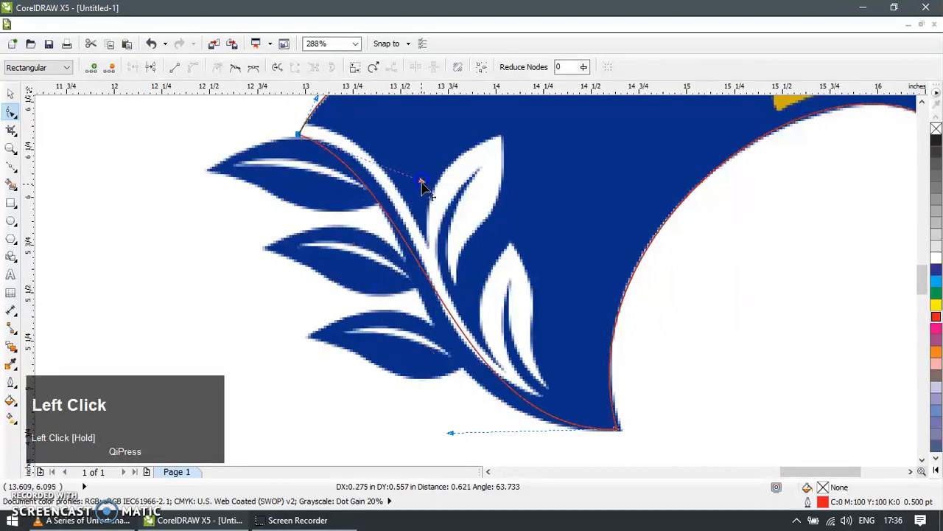
{"action": "left_click_drag", "start_coordinate": [452, 435], "coordinate": [395, 441]}
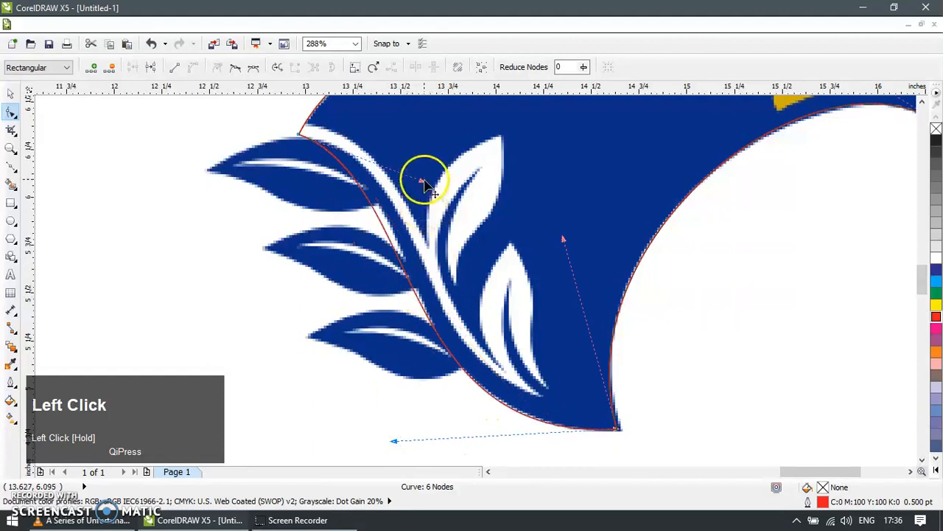
{"action": "left_click_drag", "start_coordinate": [423, 180], "coordinate": [442, 186]}
{"action": "left_click_drag", "start_coordinate": [294, 144], "coordinate": [298, 135]}
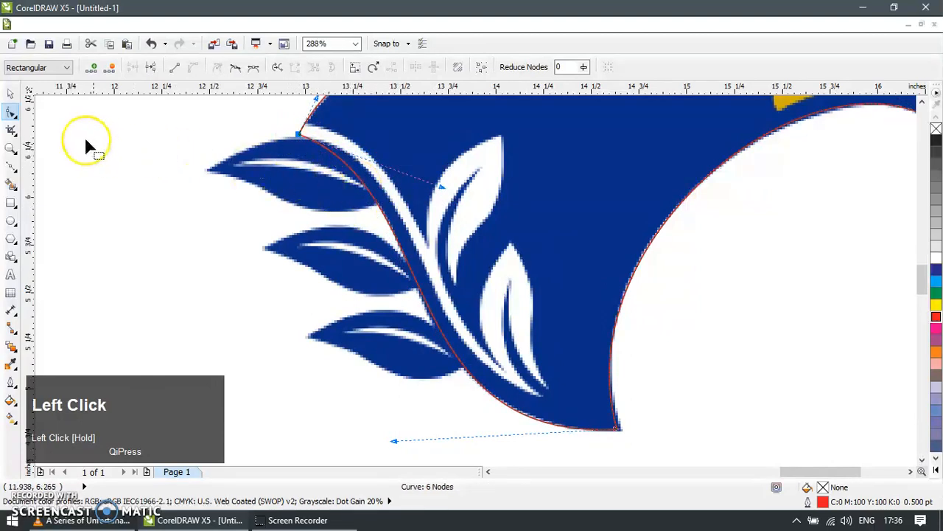
Draw a narrow closed three-node Bezier shape over the white stem stripe, from beyond the nape to the stripe's lower tip.
{"action": "left_click", "coordinate": [11, 166]}
{"action": "left_click", "coordinate": [292, 118]}
{"action": "left_click", "coordinate": [542, 393]}
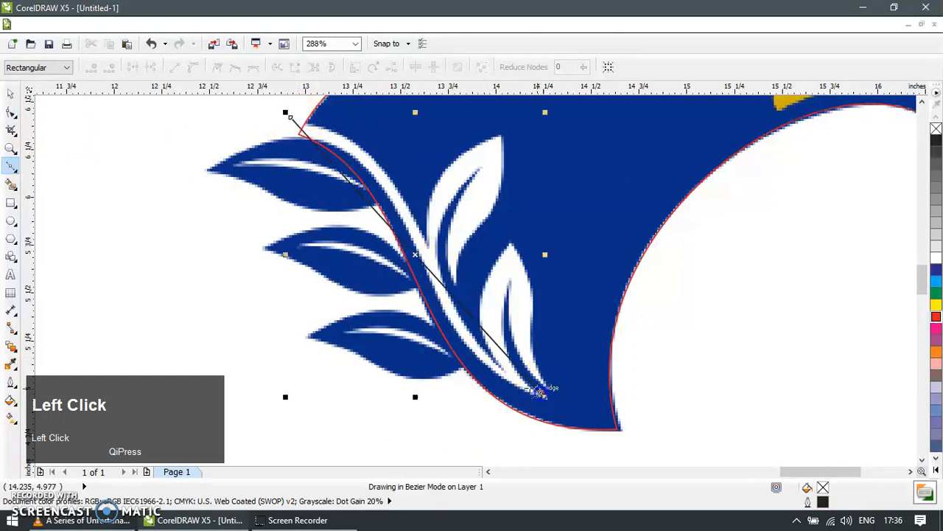
{"action": "left_click", "coordinate": [282, 133]}
{"action": "left_click", "coordinate": [290, 118]}
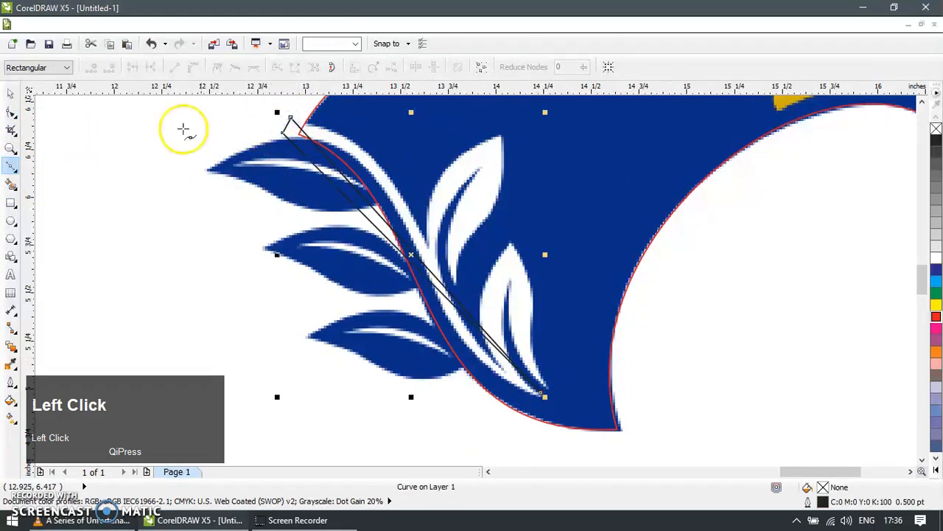
Convert all segments of the stem stripe shape to curves and bend its upper edge outward.
{"action": "left_click", "coordinate": [12, 94]}
{"action": "double_click", "coordinate": [296, 128]}
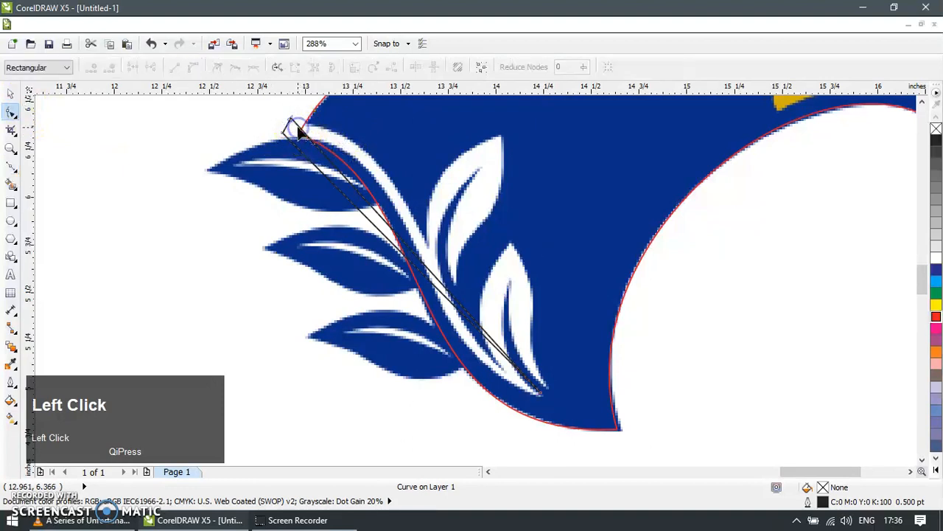
{"action": "key", "text": "ctrl+a"}
{"action": "left_click", "coordinate": [195, 72]}
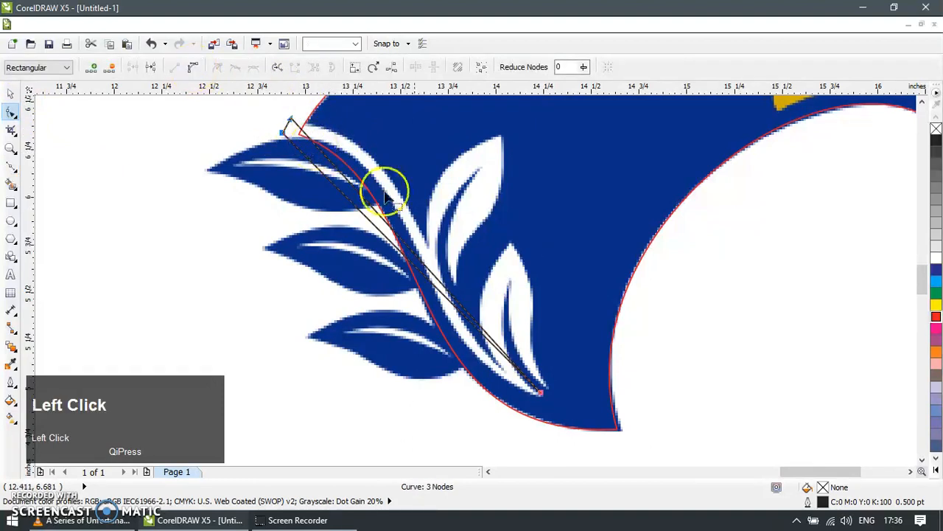
{"action": "left_click_drag", "start_coordinate": [376, 216], "coordinate": [403, 185]}
{"action": "left_click_drag", "start_coordinate": [542, 396], "coordinate": [543, 393]}
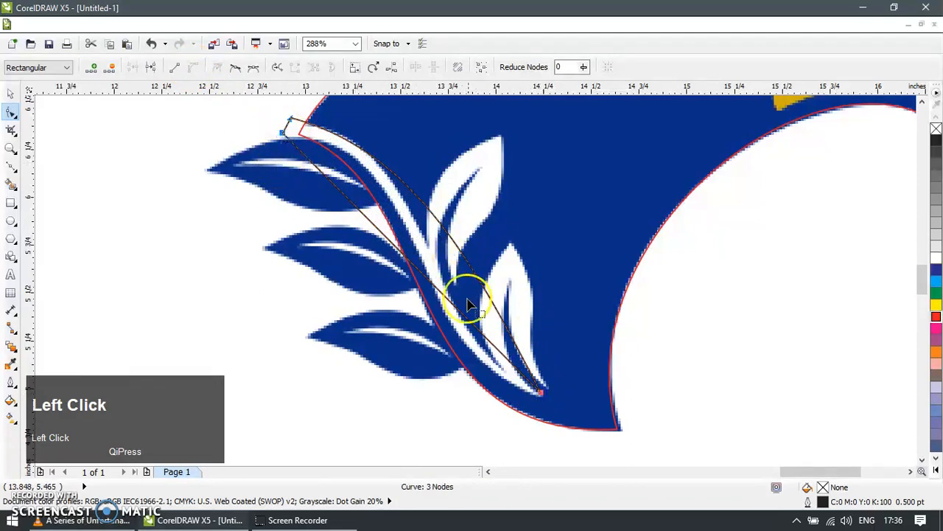
Bend the stem shape's lower edge and adjust its curve handles to follow the white stripe's lower edge.
{"action": "left_click_drag", "start_coordinate": [383, 241], "coordinate": [396, 195]}
{"action": "left_click_drag", "start_coordinate": [486, 310], "coordinate": [447, 329]}
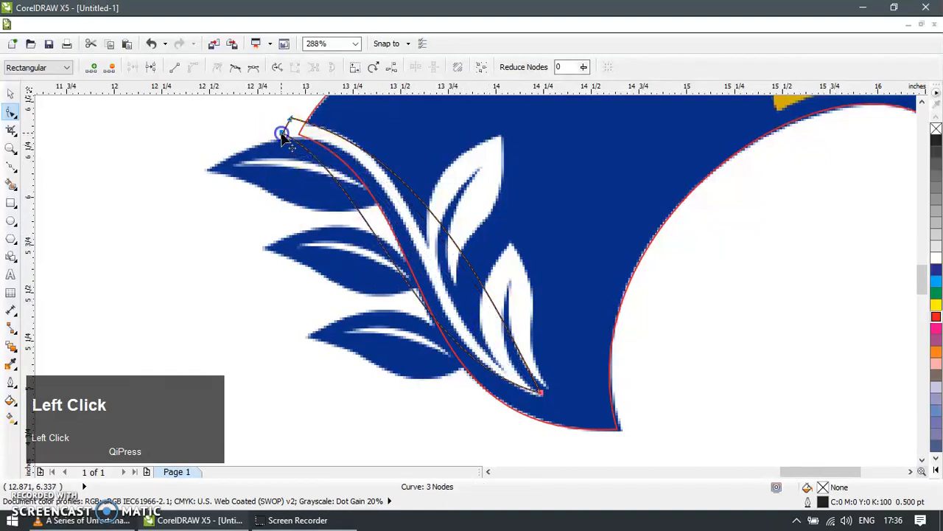
{"action": "left_click_drag", "start_coordinate": [373, 232], "coordinate": [396, 209]}
{"action": "left_click", "coordinate": [498, 390]}
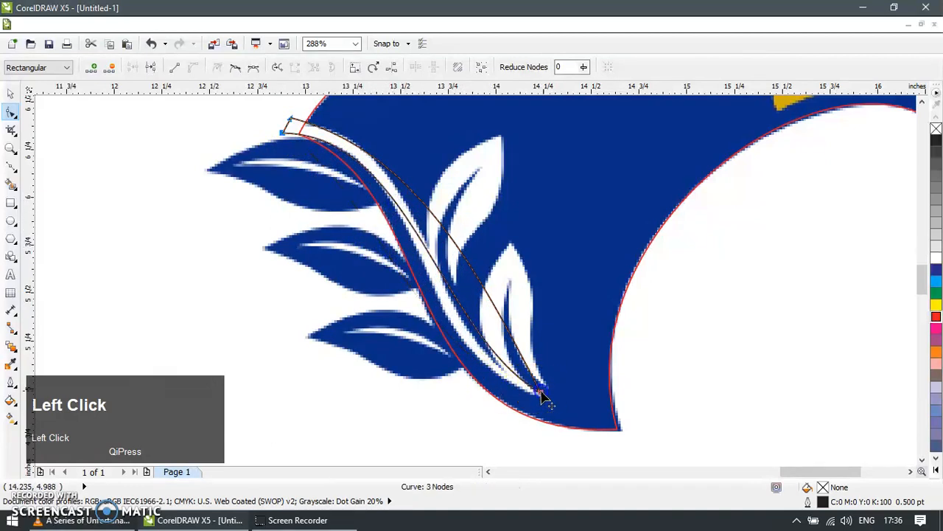
{"action": "left_click_drag", "start_coordinate": [487, 347], "coordinate": [479, 361]}
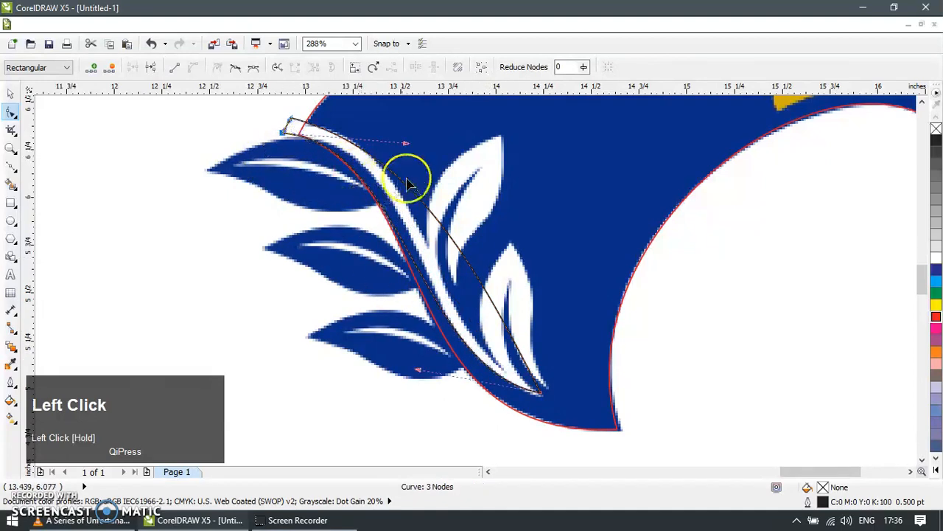
{"action": "left_click_drag", "start_coordinate": [404, 143], "coordinate": [428, 137]}
{"action": "left_click_drag", "start_coordinate": [418, 374], "coordinate": [412, 372]}
Bend the stem shape's upper edge and fine-tune its curve handles to follow the white stripe's upper edge.
{"action": "left_click_drag", "start_coordinate": [479, 275], "coordinate": [450, 375]}
{"action": "left_click_drag", "start_coordinate": [415, 151], "coordinate": [442, 143]}
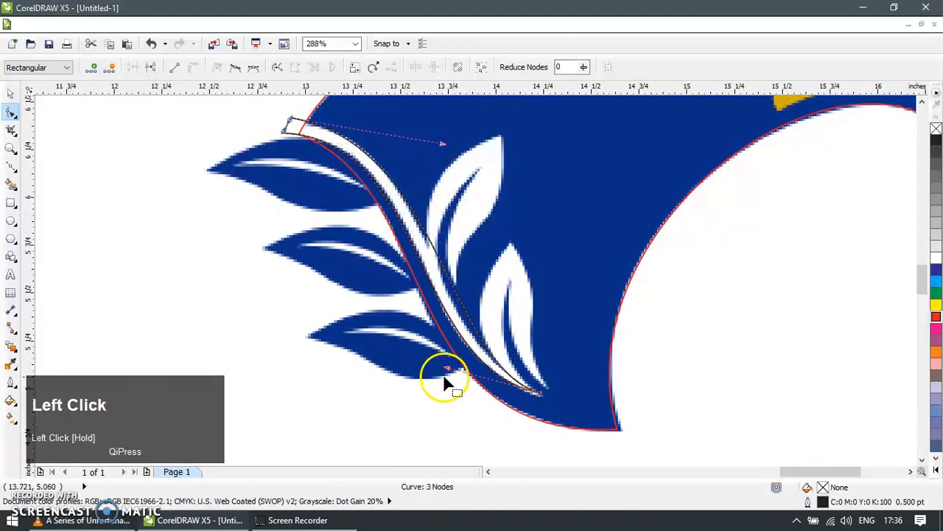
{"action": "left_click_drag", "start_coordinate": [450, 375], "coordinate": [435, 371]}
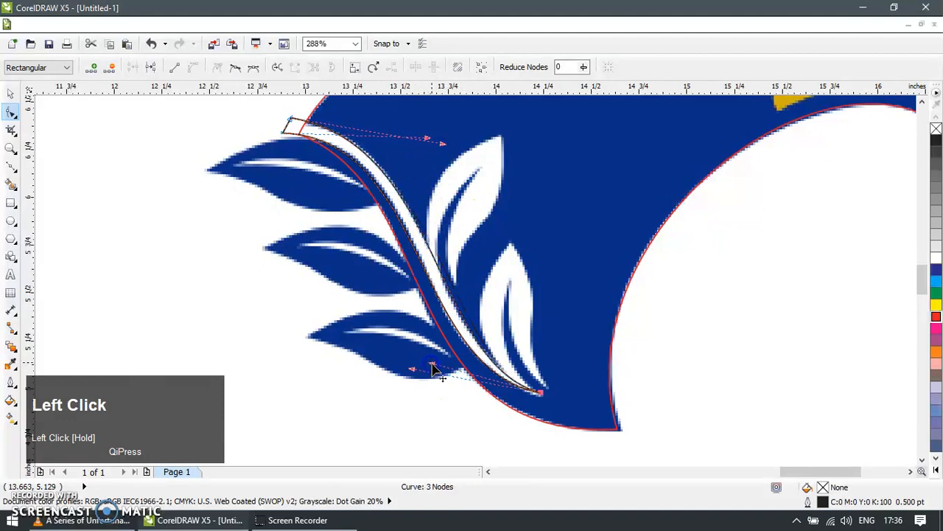
{"action": "left_click", "coordinate": [290, 119]}
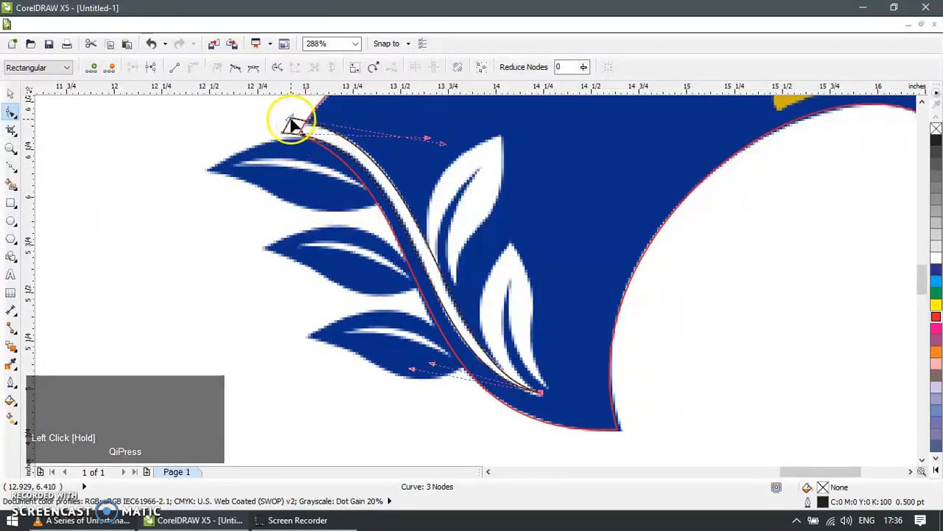
{"action": "left_click_drag", "start_coordinate": [443, 145], "coordinate": [448, 143]}
{"action": "left_click_drag", "start_coordinate": [434, 366], "coordinate": [426, 363]}
Trim the eagle outline with the stem shape, then delete the stem shape.
{"action": "left_click", "coordinate": [9, 95]}
{"action": "left_click", "coordinate": [317, 195]}
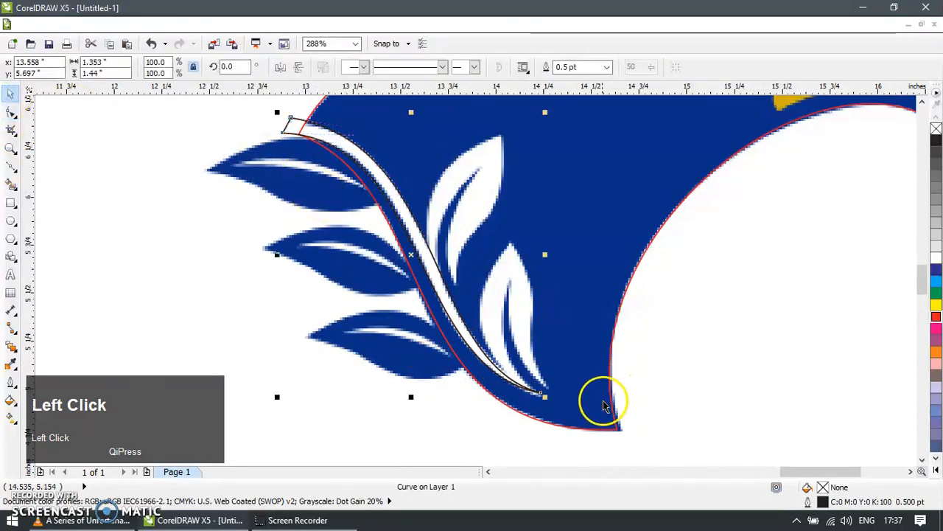
{"action": "left_click", "coordinate": [613, 426], "text": "shift"}
{"action": "left_click", "coordinate": [317, 112]}
{"action": "key", "text": "Delete"}
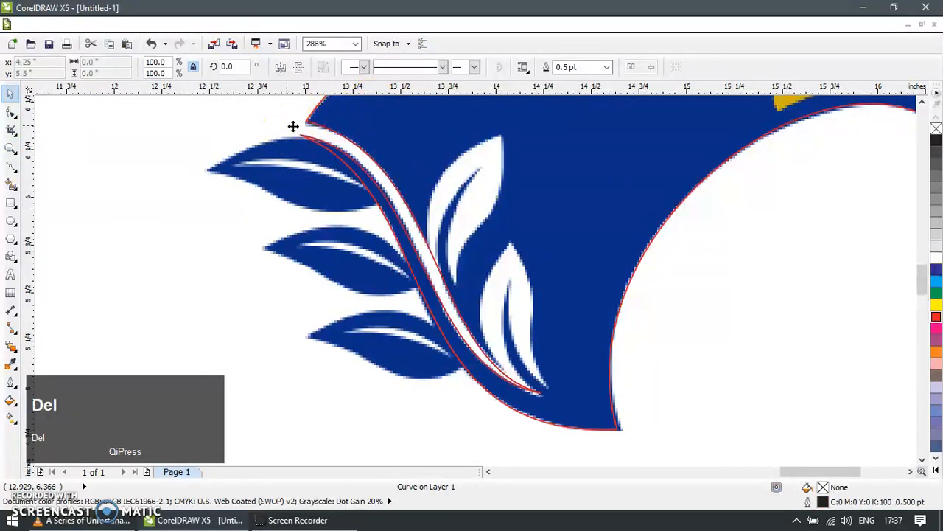
Draw a closed five-node Bezier shape over the upper white leaf, with nodes at its tips, vein end and base on the stem.
{"action": "key", "text": "z"}
{"action": "left_click_drag", "start_coordinate": [388, 308], "coordinate": [488, 241]}
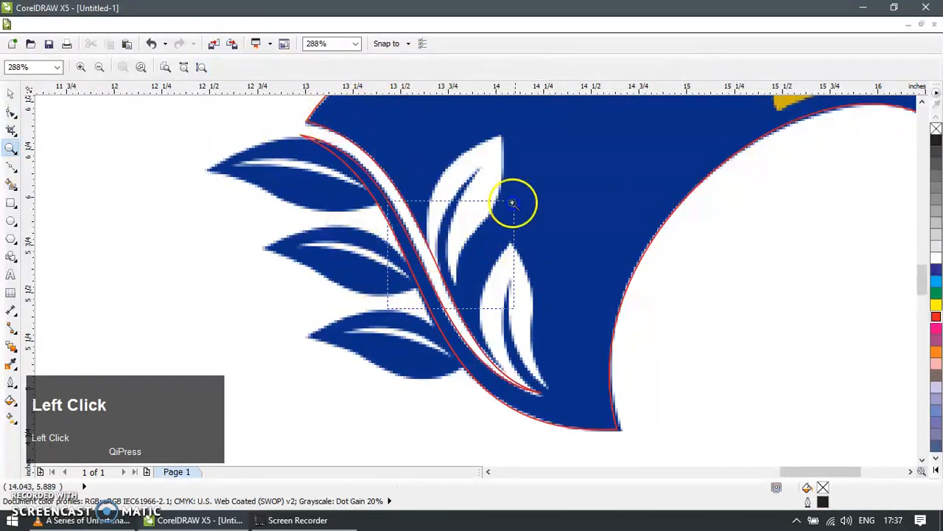
{"action": "left_click_drag", "start_coordinate": [547, 127], "coordinate": [547, 127]}
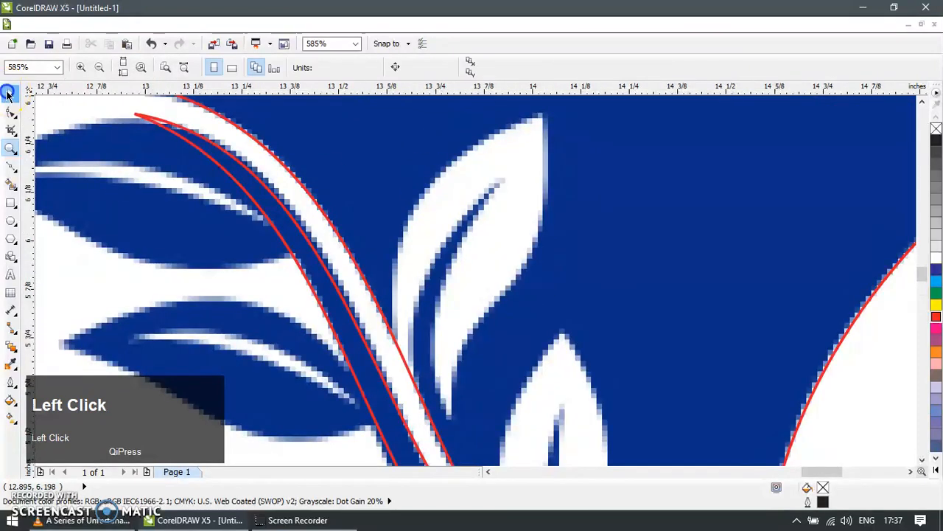
{"action": "left_click", "coordinate": [11, 168]}
{"action": "left_click", "coordinate": [547, 116]}
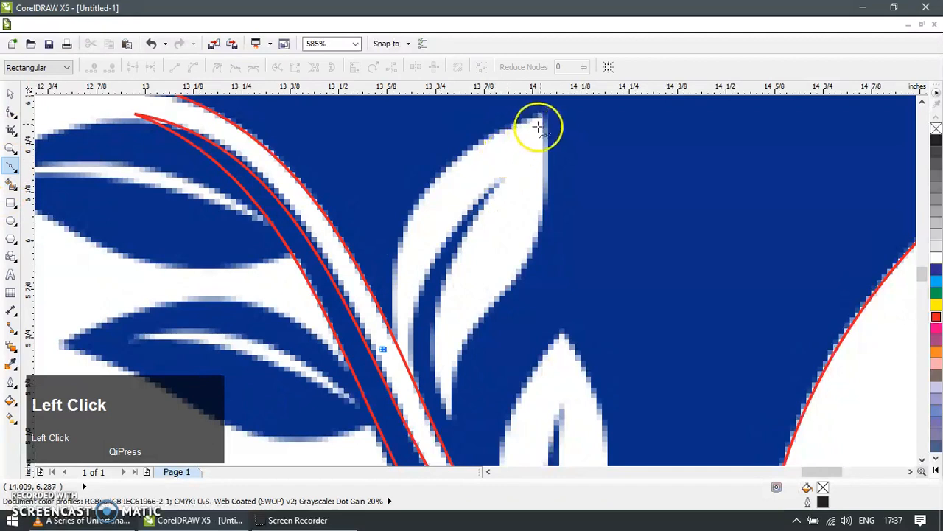
{"action": "left_click", "coordinate": [378, 351]}
{"action": "left_click", "coordinate": [454, 417]}
{"action": "left_click", "coordinate": [503, 196]}
{"action": "left_click", "coordinate": [407, 386]}
{"action": "left_click", "coordinate": [382, 349]}
{"action": "left_click", "coordinate": [10, 96]}
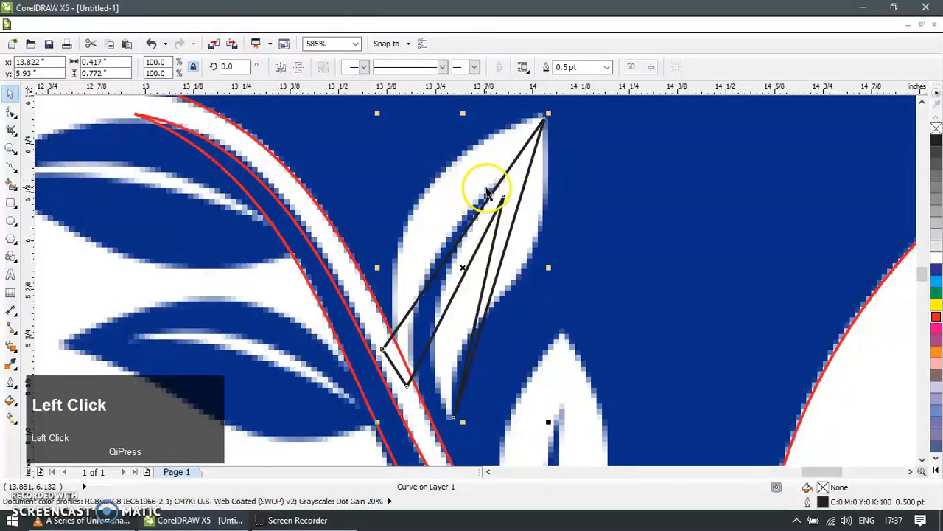
Convert all segments of the upper leaf shape to curves.
{"action": "key", "text": "F10"}
{"action": "key", "text": "ctrl+a"}
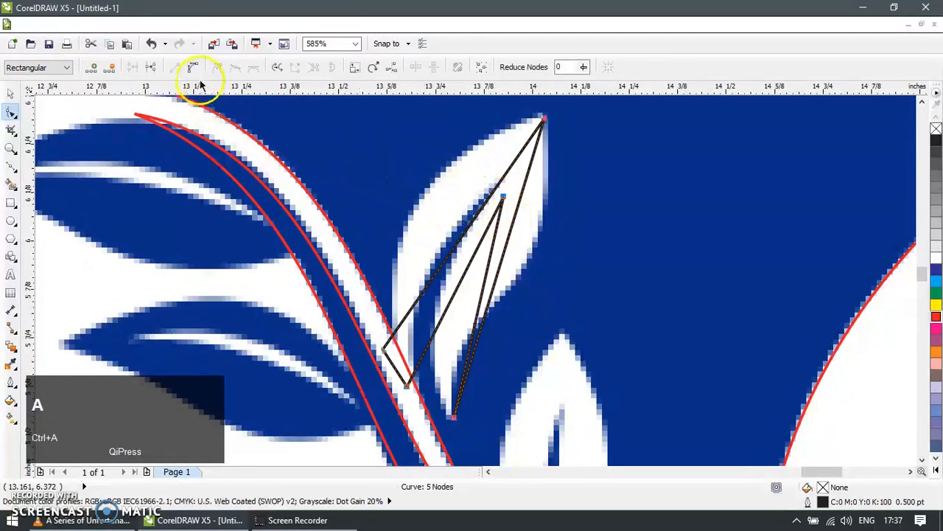
{"action": "left_click", "coordinate": [194, 67]}
{"action": "left_click", "coordinate": [13, 94]}
{"action": "key", "text": "F10"}
Bend the two long outer segments of the upper leaf shape outward toward the leaf's edges.
{"action": "left_click", "coordinate": [450, 223]}
{"action": "left_click_drag", "start_coordinate": [450, 223], "coordinate": [423, 199]}
{"action": "left_click", "coordinate": [518, 280]}
{"action": "left_click_drag", "start_coordinate": [515, 231], "coordinate": [541, 226]}
Curve both inner segments along the blue vein and move their shared node to the vein's upper tip.
{"action": "left_click_drag", "start_coordinate": [459, 286], "coordinate": [435, 267]}
{"action": "left_click_drag", "start_coordinate": [503, 196], "coordinate": [498, 183]}
{"action": "left_click", "coordinate": [468, 379]}
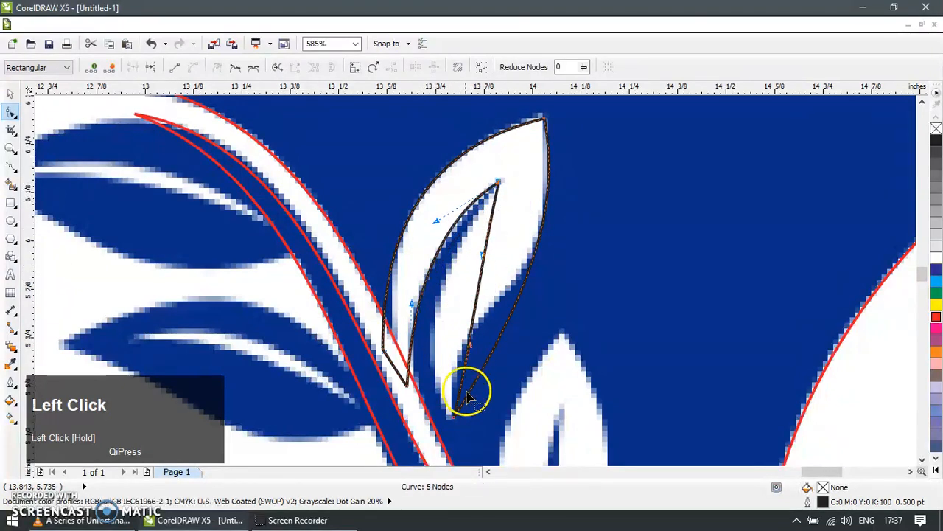
{"action": "left_click_drag", "start_coordinate": [477, 329], "coordinate": [439, 333]}
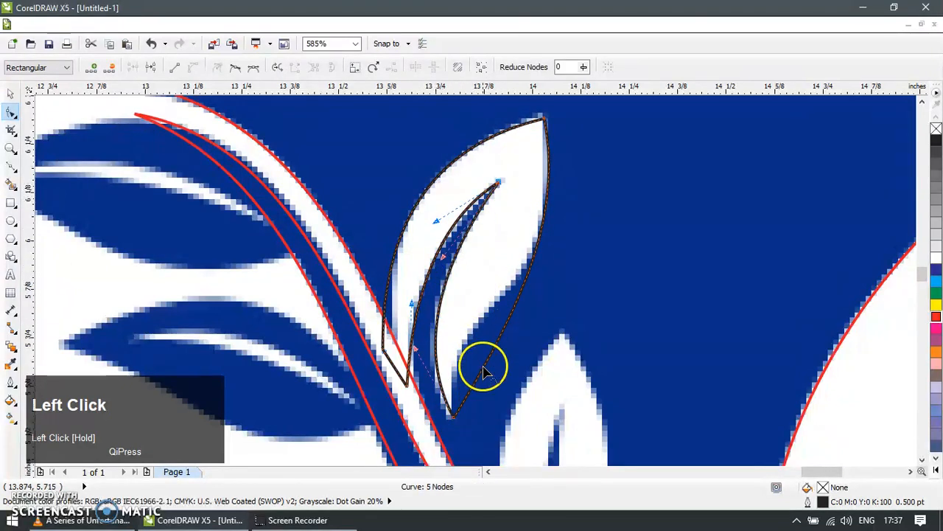
Bend the segment between the leaf's two tips and lengthen its upper handle to follow the leaf's S-shaped outer edge.
{"action": "left_click_drag", "start_coordinate": [476, 379], "coordinate": [458, 360]}
{"action": "left_click", "coordinate": [527, 151]}
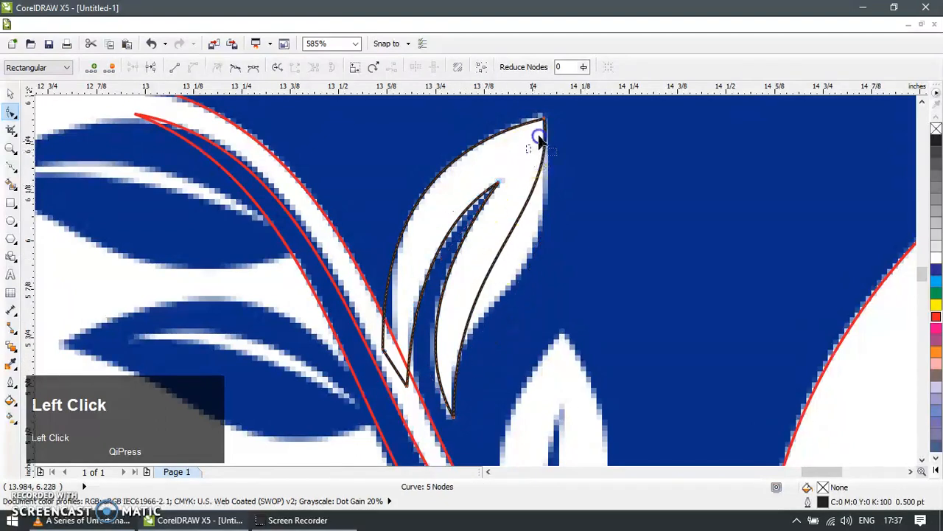
{"action": "left_click_drag", "start_coordinate": [556, 272], "coordinate": [555, 270]}
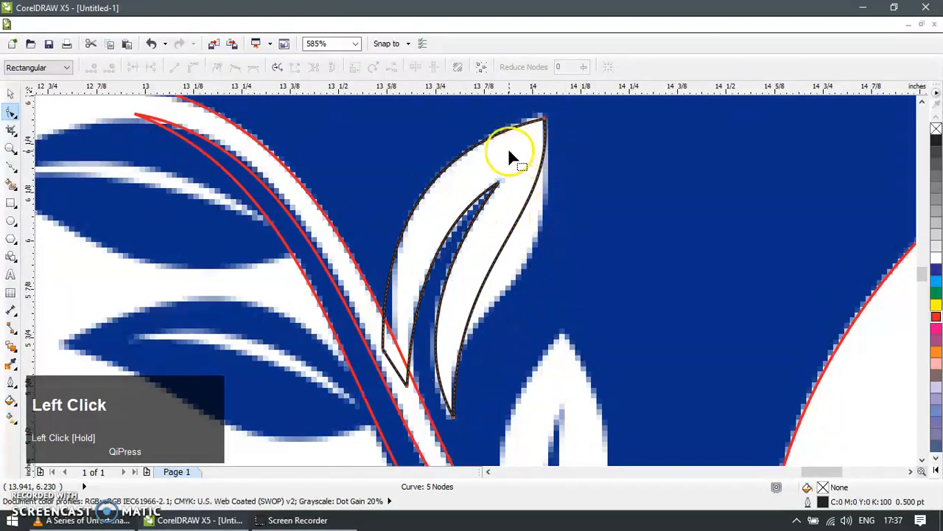
{"action": "left_click_drag", "start_coordinate": [508, 150], "coordinate": [555, 103]}
{"action": "left_click_drag", "start_coordinate": [558, 243], "coordinate": [562, 306]}
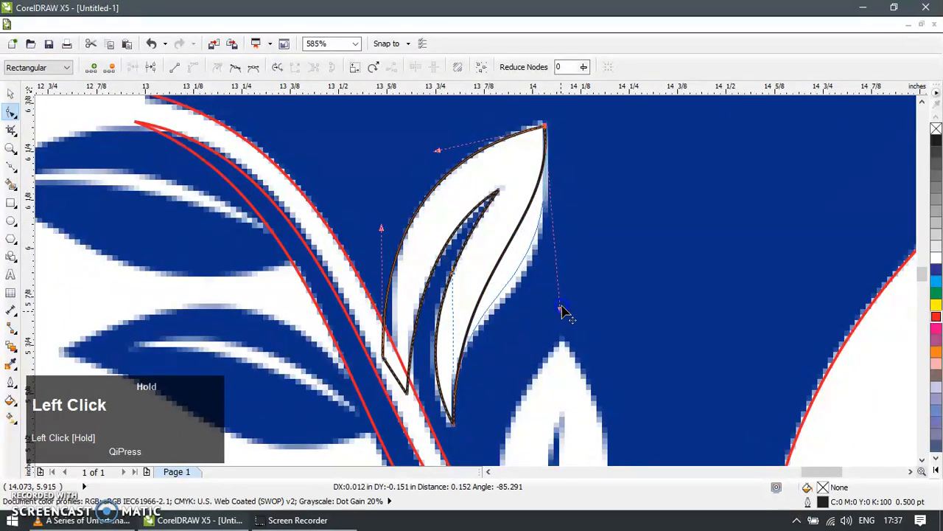
{"action": "left_click_drag", "start_coordinate": [561, 350], "coordinate": [561, 347]}
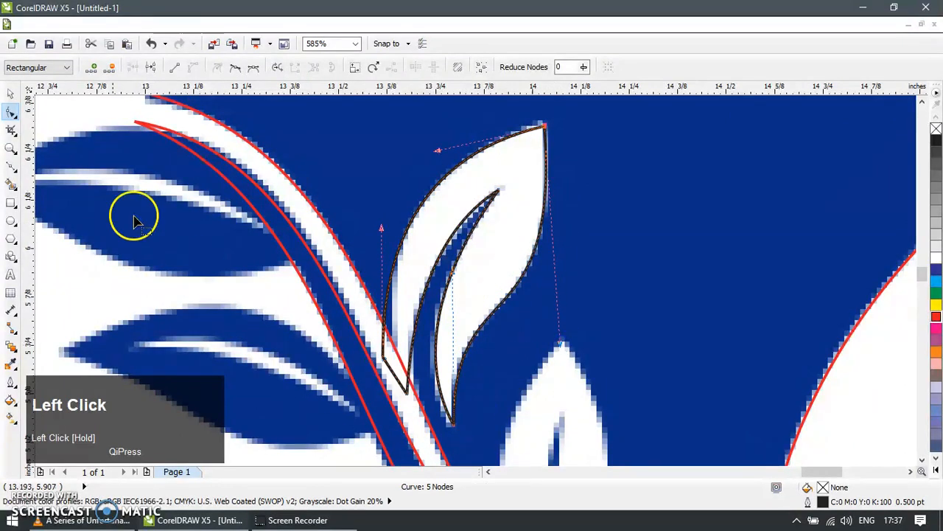
Reposition the two base nodes of the upper leaf shape so its edges meet the stem along the white area.
{"action": "left_click", "coordinate": [10, 97]}
{"action": "left_click", "coordinate": [373, 383]}
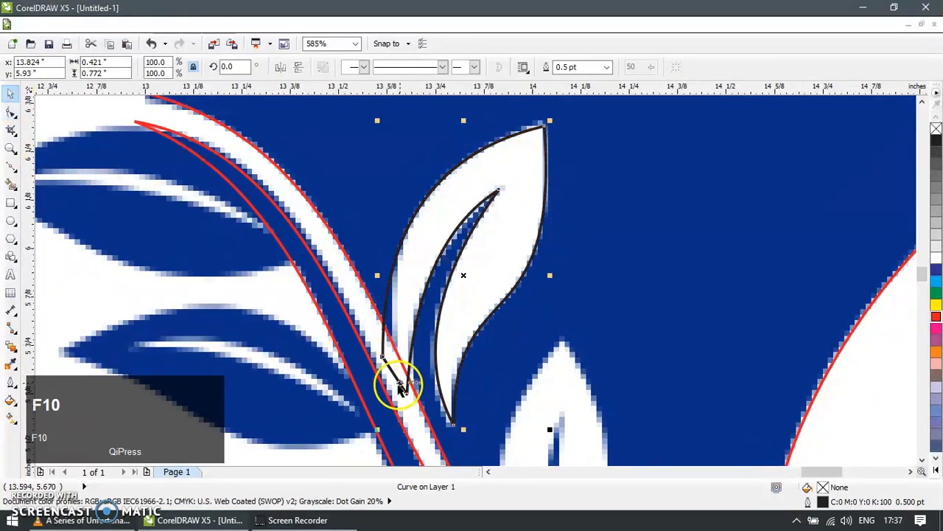
{"action": "key", "text": "F10"}
{"action": "left_click_drag", "start_coordinate": [385, 362], "coordinate": [390, 364]}
{"action": "left_click_drag", "start_coordinate": [391, 234], "coordinate": [382, 235]}
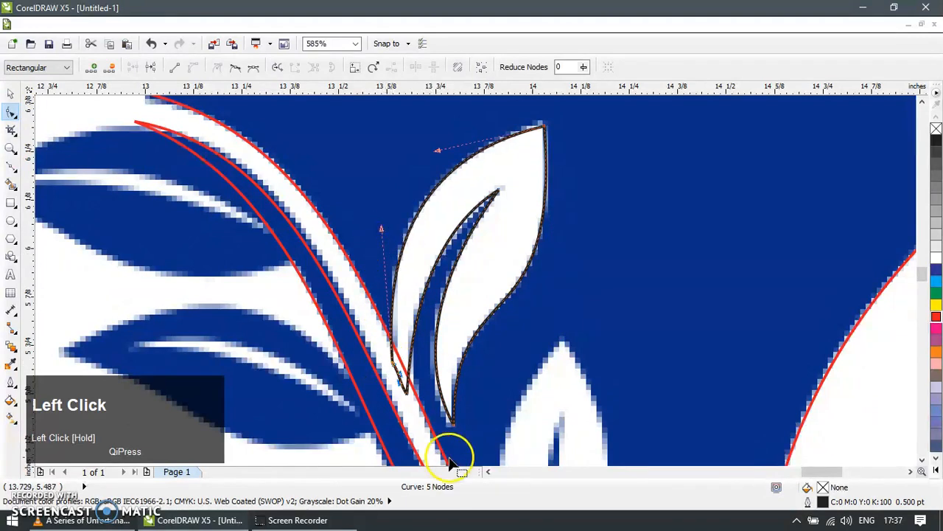
{"action": "left_click_drag", "start_coordinate": [409, 402], "coordinate": [405, 314]}
Trim the eagle outline with the upper leaf shape, then delete the leaf shape.
{"action": "key", "text": "space"}
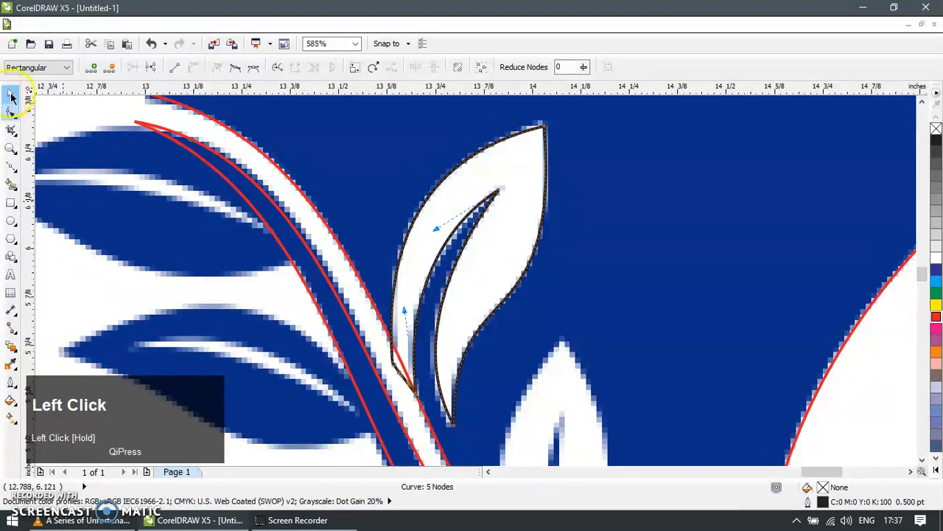
{"action": "left_click", "coordinate": [295, 183], "text": "shift"}
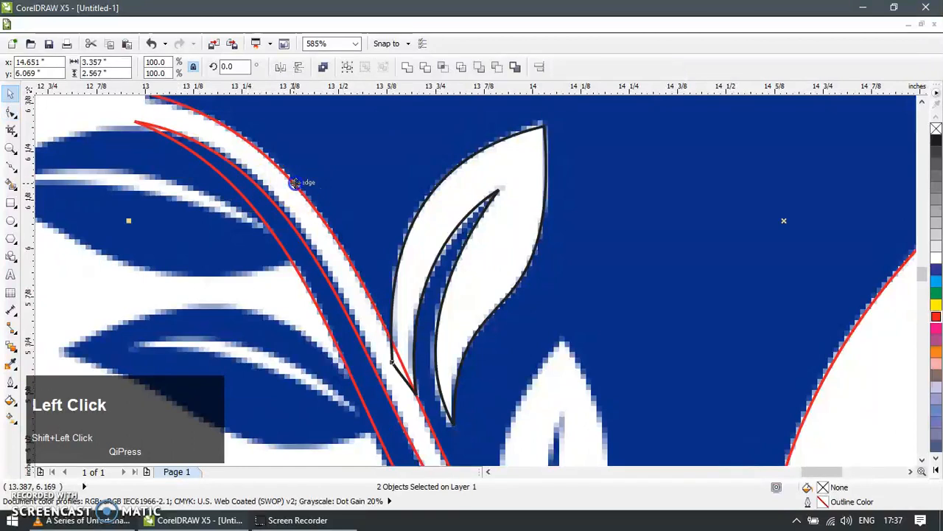
{"action": "left_click", "coordinate": [428, 72]}
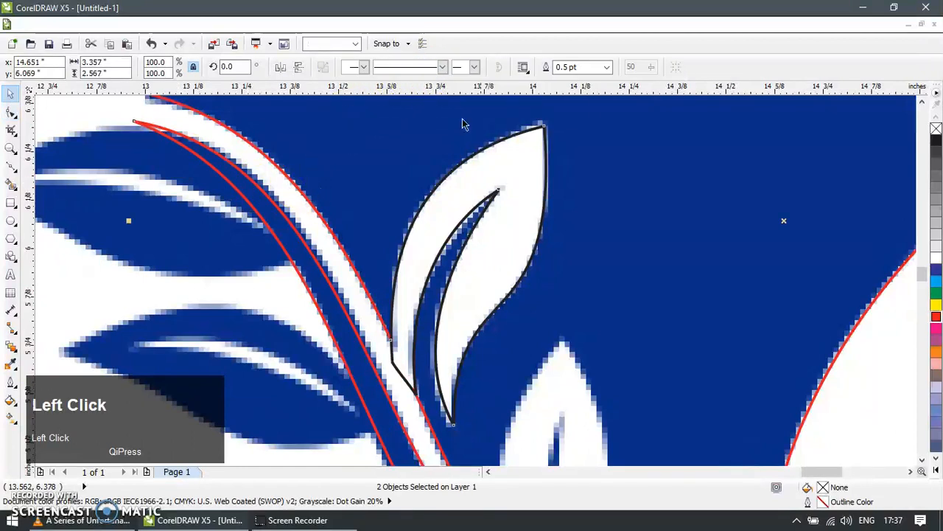
{"action": "key", "text": "Escape"}
{"action": "left_click", "coordinate": [397, 370]}
{"action": "key", "text": "Delete"}
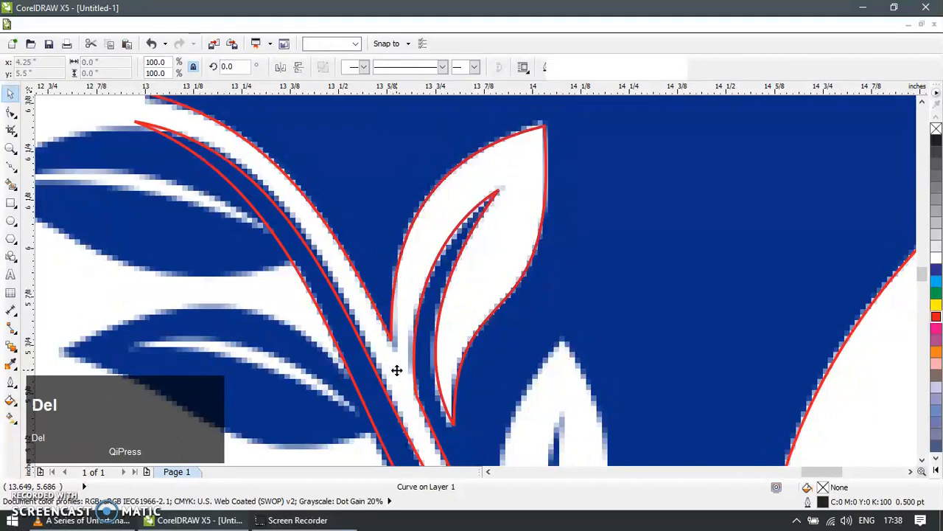
Draw a closed six-node Bezier shape over the lower white leaf, with nodes at its tips, outer edge, vein end and stem base.
{"action": "scroll", "coordinate": [397, 375], "scroll_direction": "down", "scroll_amount": 5}
{"action": "key", "text": "z"}
{"action": "left_click_drag", "start_coordinate": [426, 323], "coordinate": [540, 448]}
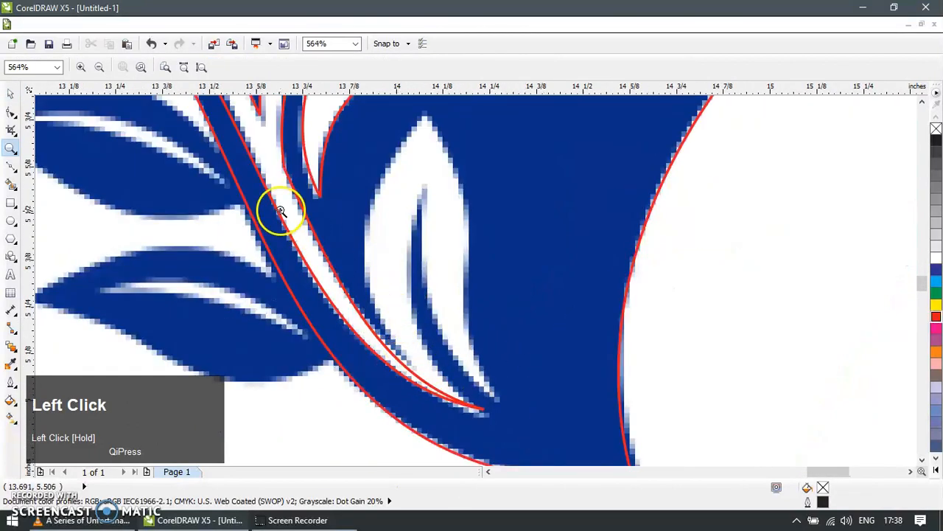
{"action": "left_click", "coordinate": [10, 165]}
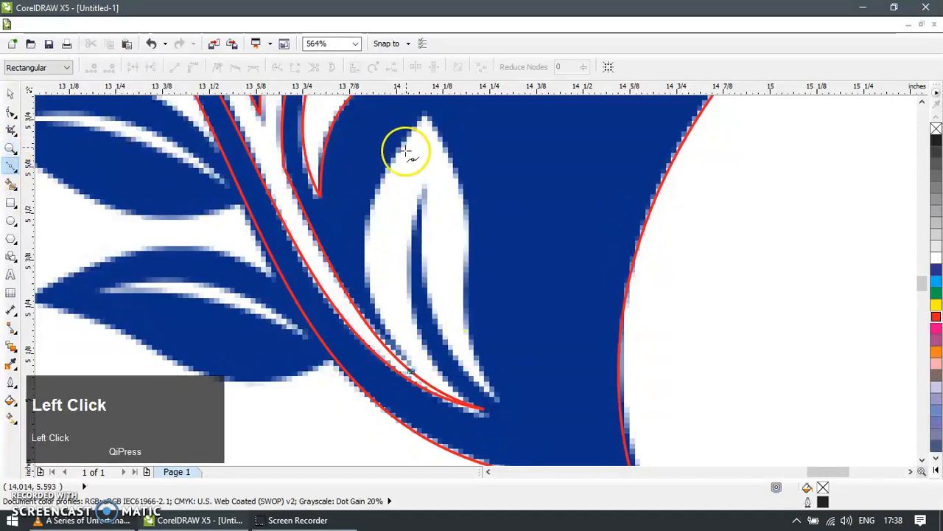
{"action": "left_click", "coordinate": [423, 114]}
{"action": "left_click", "coordinate": [470, 239]}
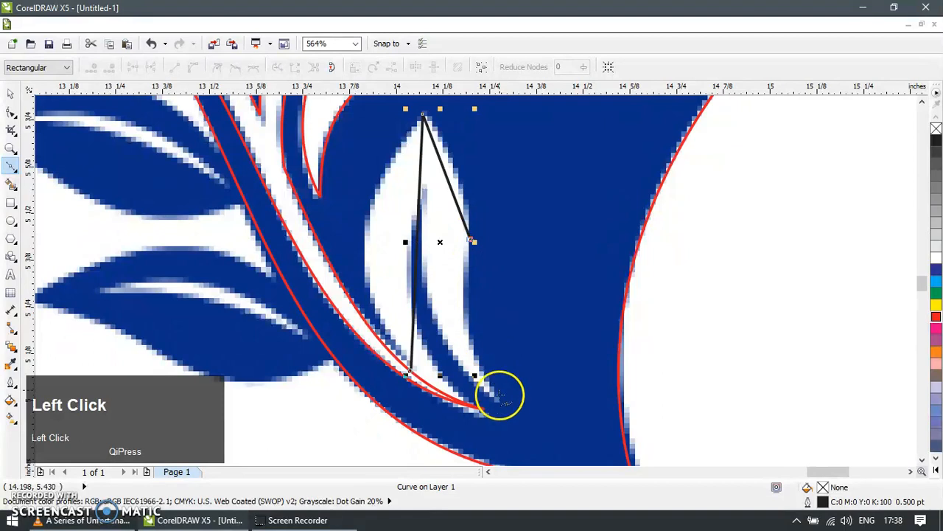
{"action": "left_click", "coordinate": [498, 400]}
{"action": "left_click", "coordinate": [428, 196]}
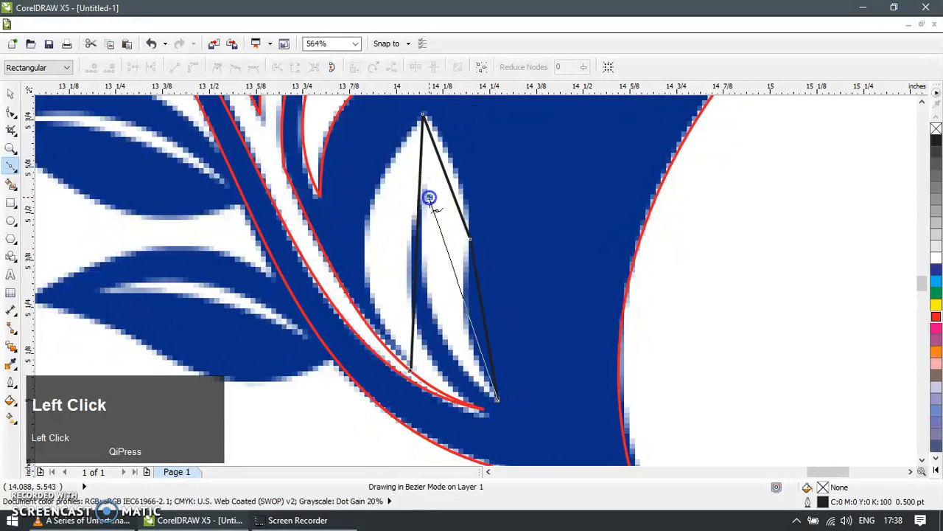
{"action": "left_click", "coordinate": [455, 400]}
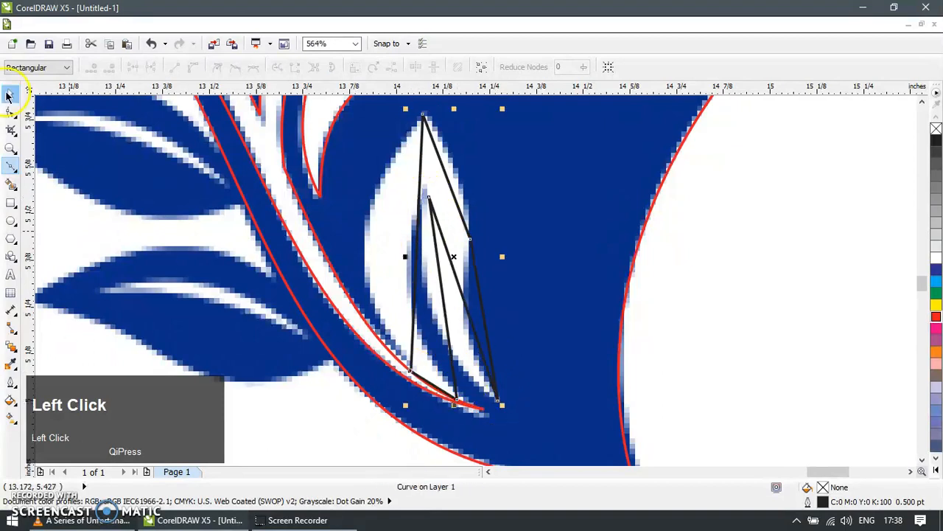
Convert all segments of the lower leaf shape to curves.
{"action": "key", "text": "F10"}
{"action": "key", "text": "ctrl+a"}
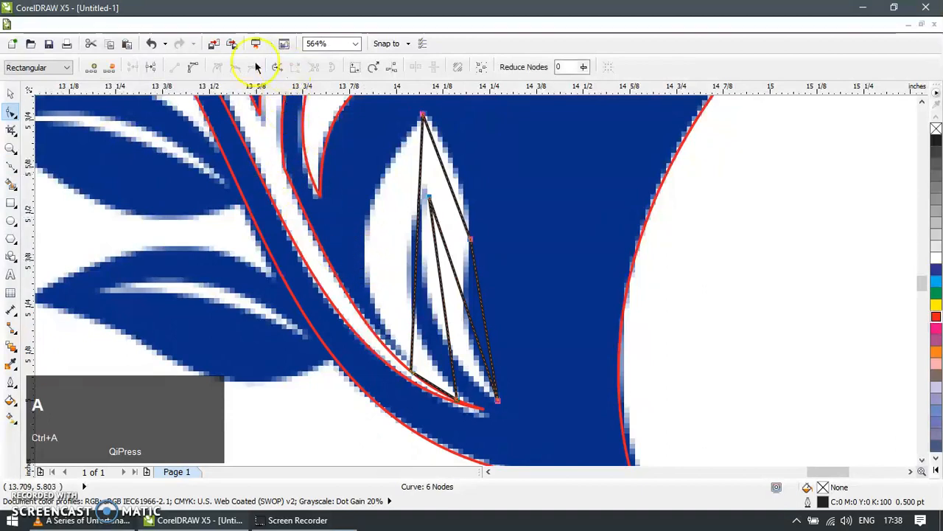
{"action": "left_click", "coordinate": [195, 69]}
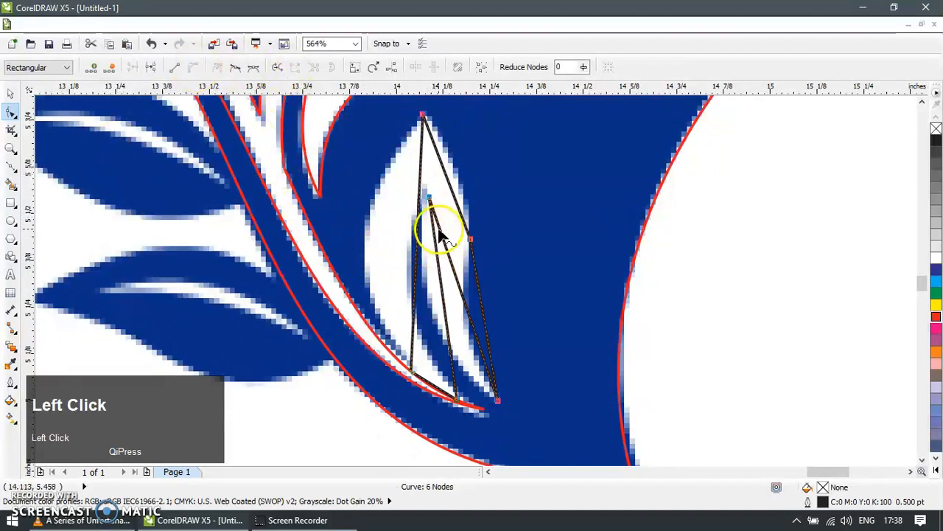
Bend the lower leaf shape's stem-side edge outward so it follows the white leaf's boundary.
{"action": "key", "text": "F10"}
{"action": "left_click", "coordinate": [410, 238]}
{"action": "left_click_drag", "start_coordinate": [410, 237], "coordinate": [369, 242]}
{"action": "scroll", "coordinate": [474, 407], "scroll_direction": "left", "scroll_amount": 1}
Move the lower leaf shape's stem-base node onto the stem and curve the short base segment along the stem's edge.
{"action": "key", "text": "z"}
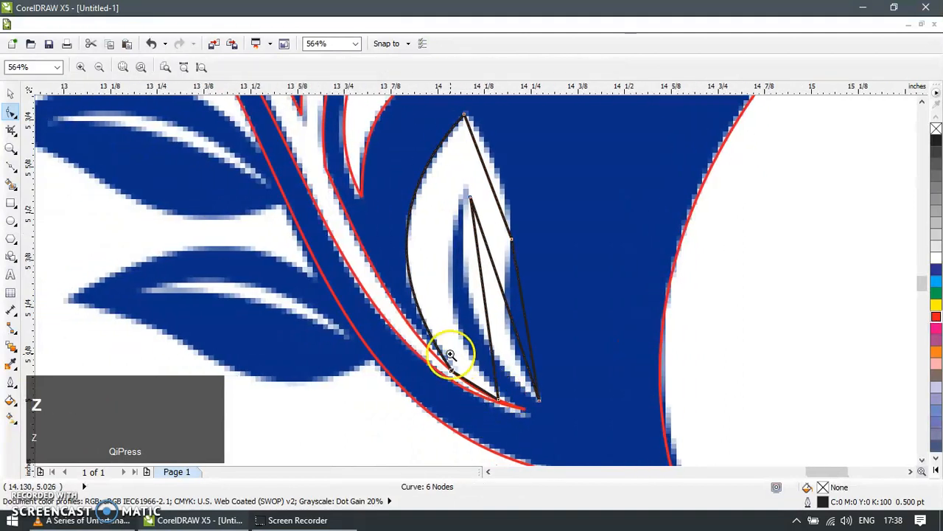
{"action": "left_click", "coordinate": [493, 386]}
{"action": "key", "text": "F10"}
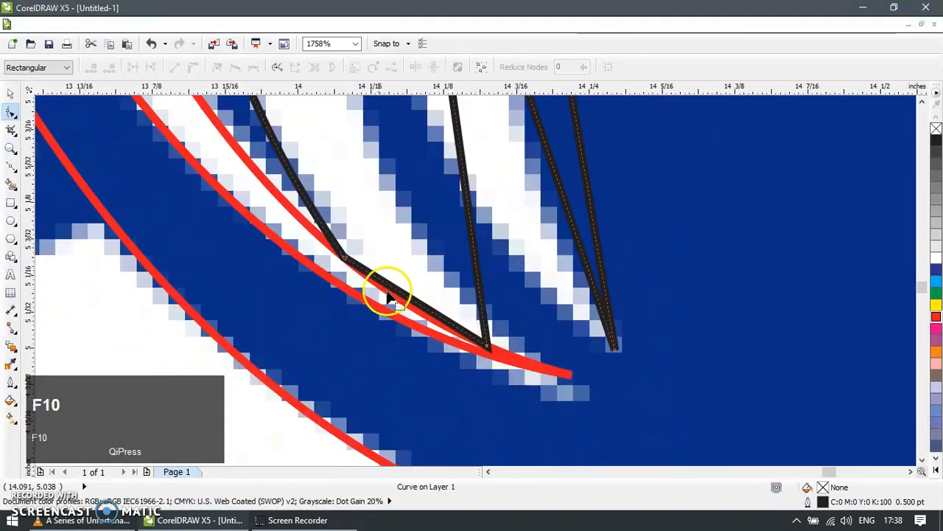
{"action": "left_click_drag", "start_coordinate": [346, 261], "coordinate": [344, 273]}
{"action": "left_click", "coordinate": [404, 309]}
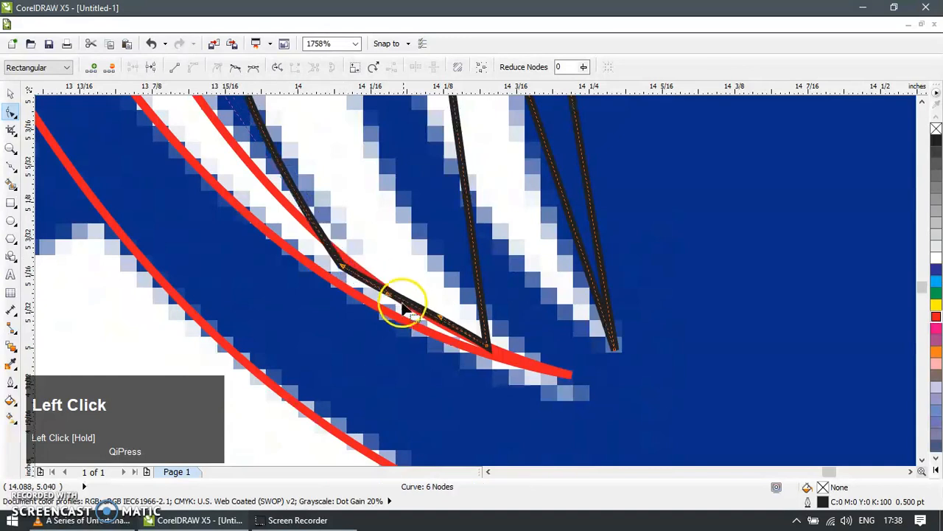
{"action": "left_click_drag", "start_coordinate": [413, 306], "coordinate": [412, 318]}
{"action": "scroll", "coordinate": [457, 307], "scroll_direction": "down", "scroll_amount": 2}
{"action": "scroll", "coordinate": [439, 305], "scroll_direction": "right", "scroll_amount": 1}
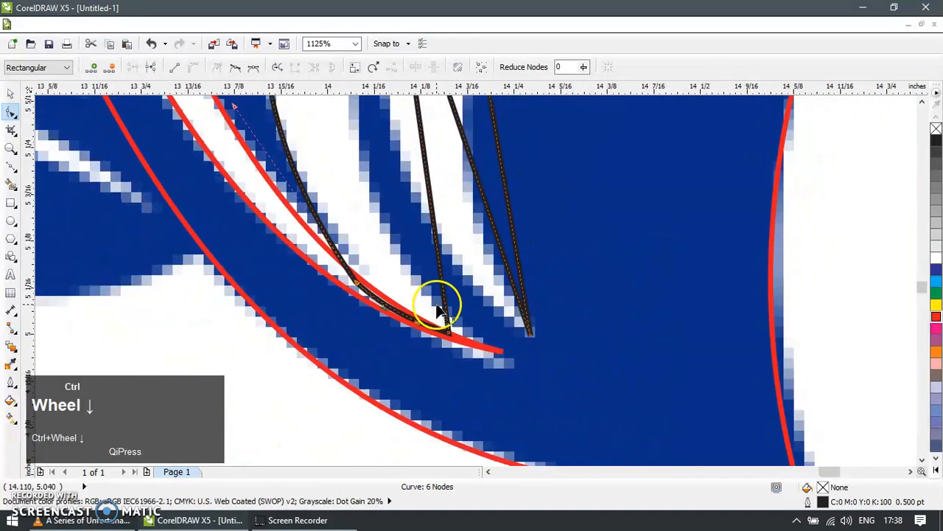
Move the lower leaf shape's inner node to the vein tip and bend the vein segments along the blue vein.
{"action": "scroll", "coordinate": [426, 279], "scroll_direction": "down", "scroll_amount": 2}
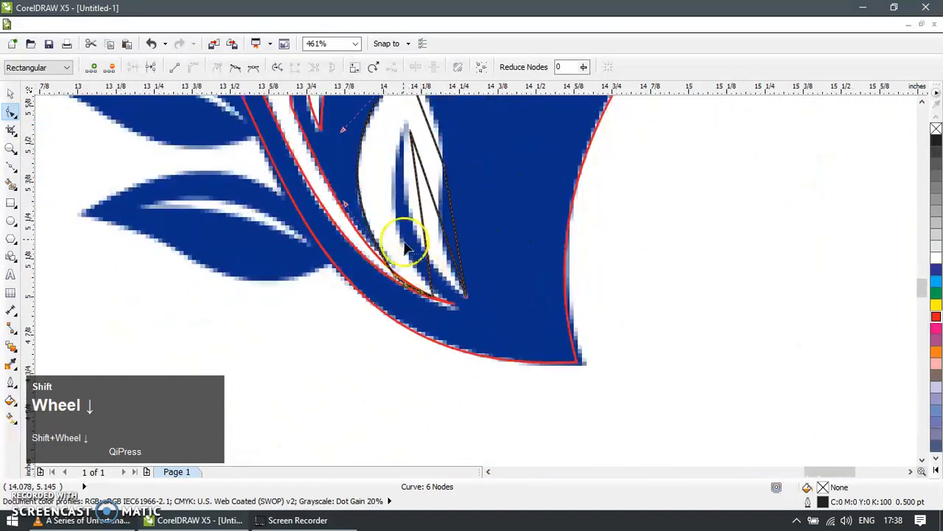
{"action": "left_click", "coordinate": [410, 130]}
{"action": "left_click_drag", "start_coordinate": [410, 130], "coordinate": [407, 123]}
{"action": "mouse_move", "coordinate": [419, 219]}
{"action": "left_mouse_down"}
{"action": "mouse_move", "coordinate": [397, 219]}
{"action": "mouse_move", "coordinate": [418, 221]}
{"action": "left_mouse_up"}
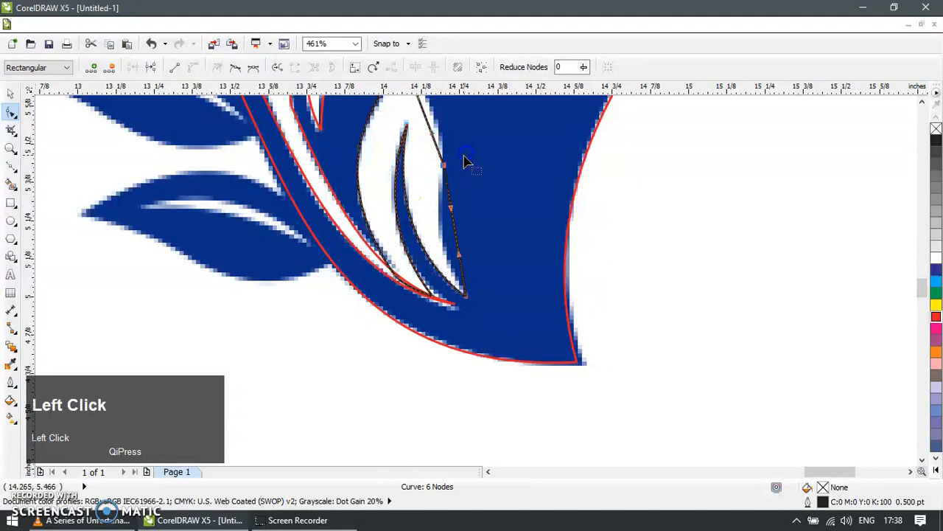
Delete the middle node on the lower leaf's far edge and curve the remaining segment along the white leaf's outer boundary.
{"action": "key", "text": "Delete"}
{"action": "scroll", "coordinate": [435, 177], "scroll_direction": "down", "scroll_amount": 2}
{"action": "key", "text": "z"}
{"action": "left_click_drag", "start_coordinate": [358, 280], "coordinate": [507, 98]}
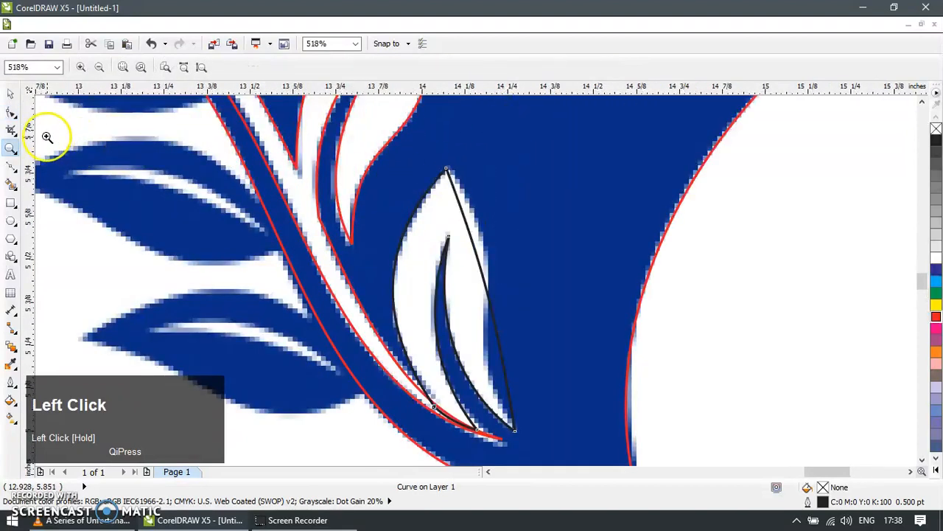
{"action": "left_click", "coordinate": [10, 91]}
{"action": "key", "text": "F10"}
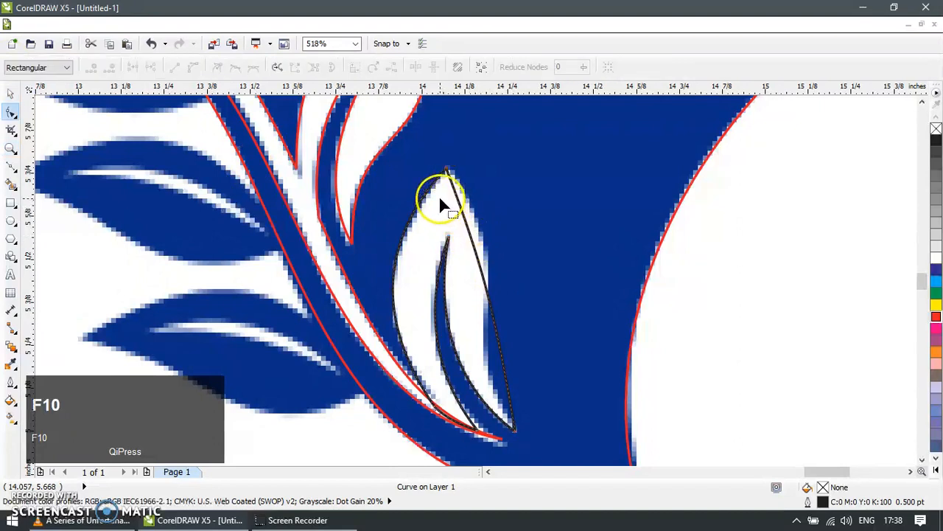
{"action": "left_click", "coordinate": [446, 171]}
{"action": "left_click_drag", "start_coordinate": [485, 274], "coordinate": [507, 243]}
{"action": "left_click", "coordinate": [499, 327]}
{"action": "left_click_drag", "start_coordinate": [498, 325], "coordinate": [463, 357]}
{"action": "left_click_drag", "start_coordinate": [505, 245], "coordinate": [522, 255]}
Trim the eagle outline with the lower leaf shape, then delete the leaf shape.
{"action": "left_click", "coordinate": [11, 92]}
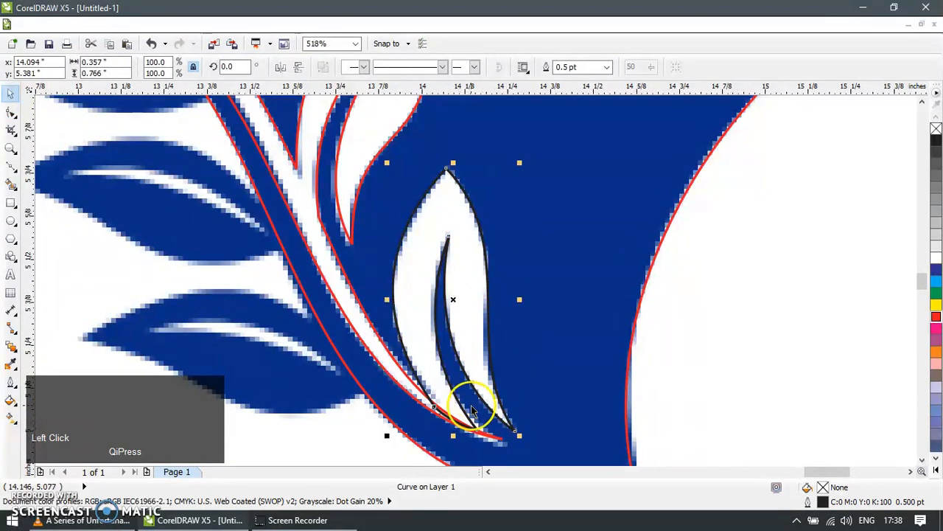
{"action": "left_click", "coordinate": [379, 338], "text": "shift"}
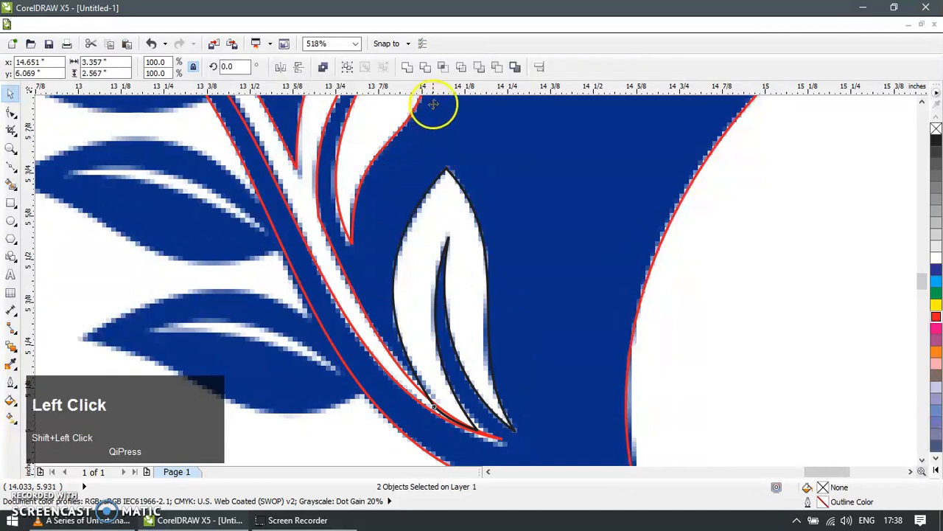
{"action": "left_click", "coordinate": [426, 68]}
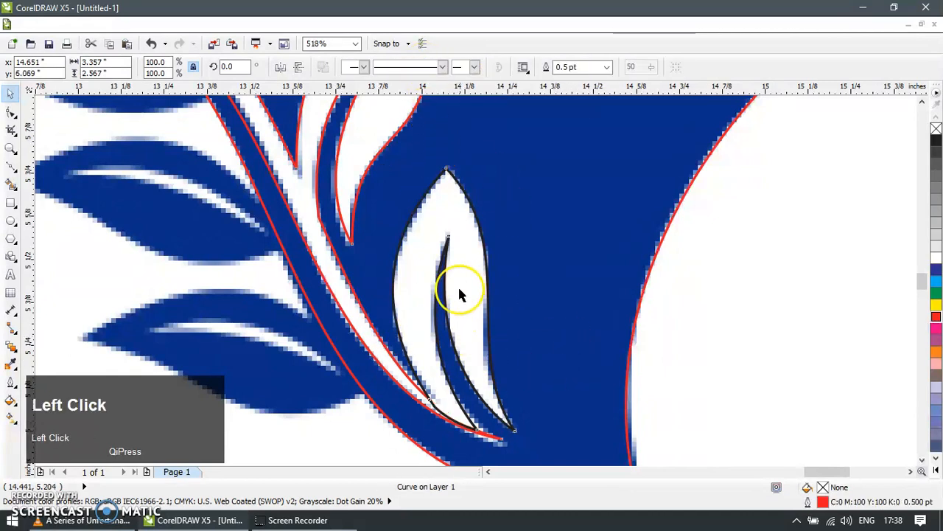
{"action": "key", "text": "Escape"}
{"action": "left_click", "coordinate": [437, 405]}
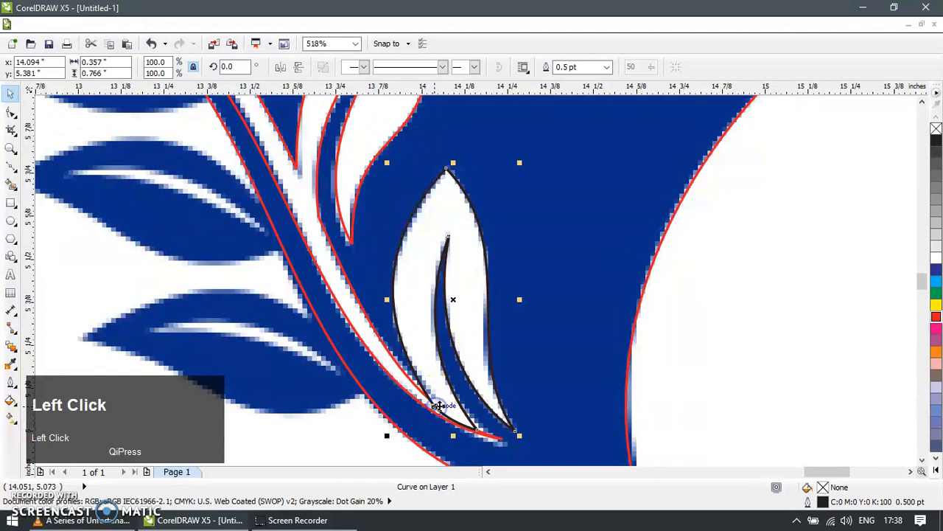
{"action": "key", "text": "Delete"}
Delete the extra eagle outline node where the lower leaf joins the stem tip and bend the edge to the white area.
{"action": "left_click", "coordinate": [472, 419]}
{"action": "key", "text": "z"}
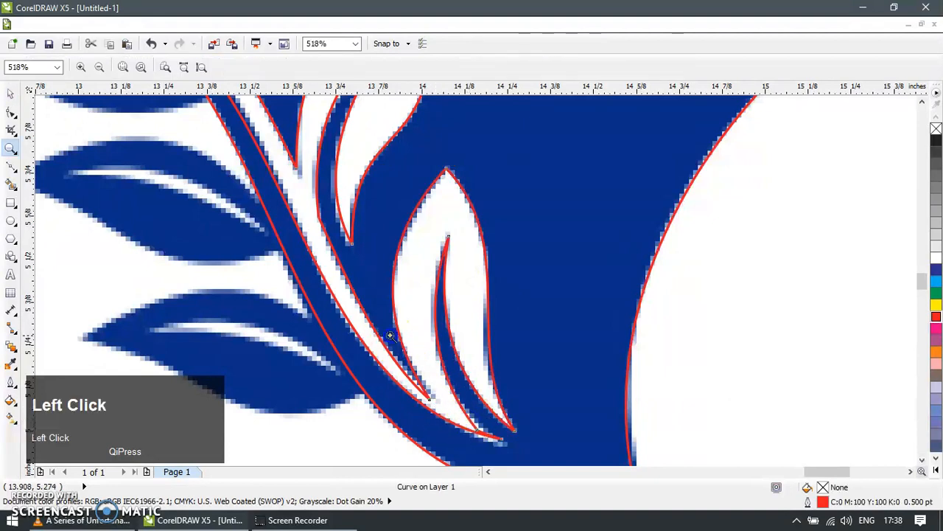
{"action": "left_click_drag", "start_coordinate": [389, 334], "coordinate": [581, 471]}
{"action": "key", "text": "F10"}
{"action": "left_click", "coordinate": [366, 196]}
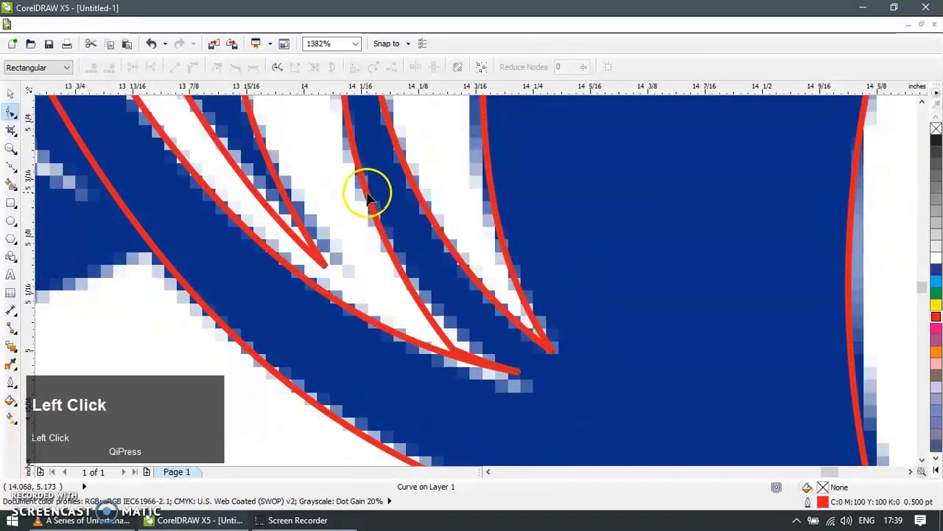
{"action": "key", "text": "Delete"}
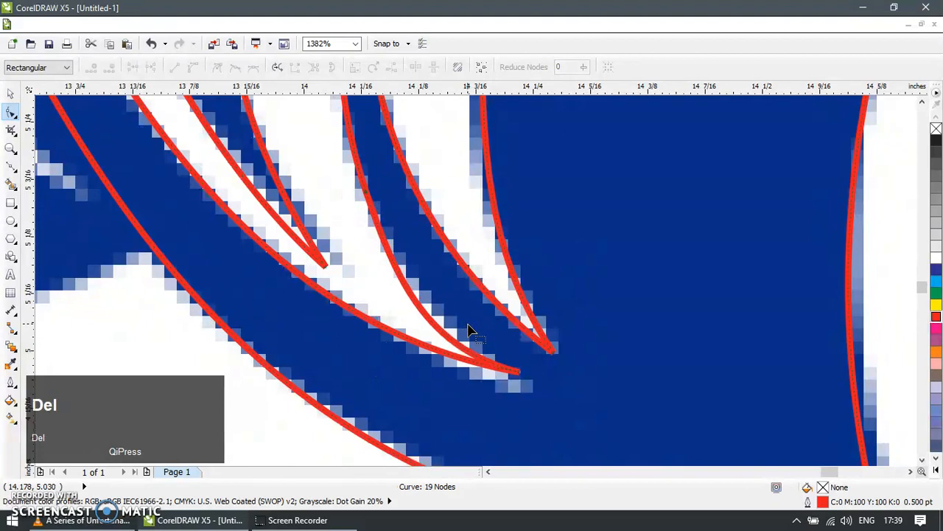
{"action": "left_click", "coordinate": [426, 323]}
{"action": "left_click_drag", "start_coordinate": [429, 319], "coordinate": [434, 314]}
{"action": "scroll", "coordinate": [386, 308], "scroll_direction": "down", "scroll_amount": 1}
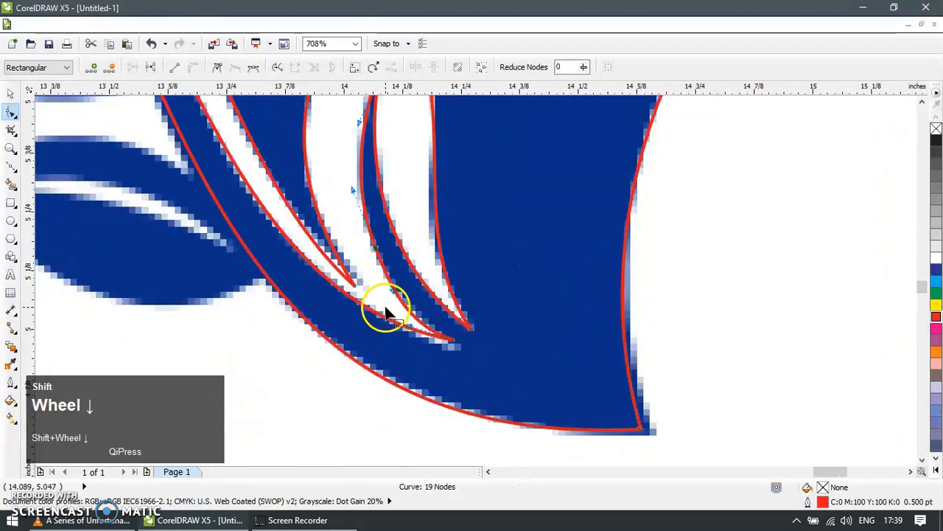
Remove another surplus node from the eagle outline beside the lower leaf's vein and refit the curve to the vein edge.
{"action": "scroll", "coordinate": [385, 308], "scroll_direction": "down", "scroll_amount": 1}
{"action": "left_click", "coordinate": [381, 274]}
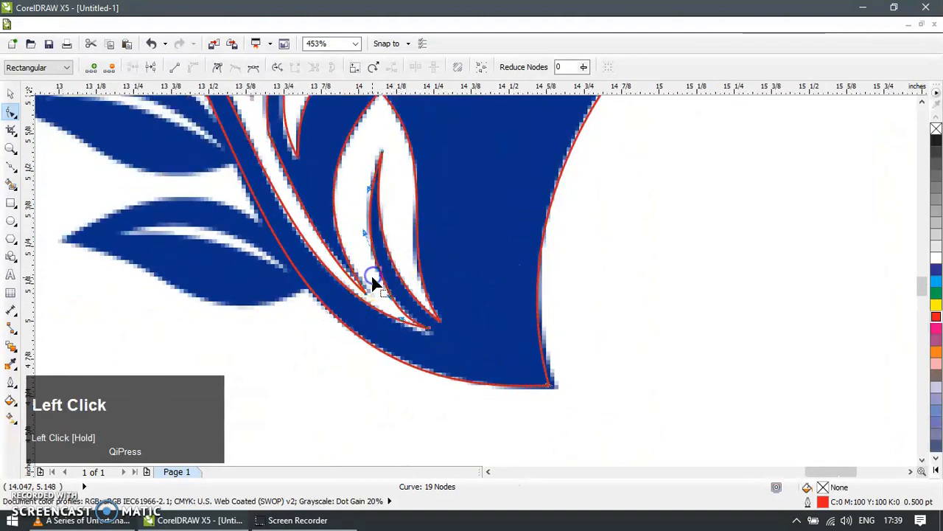
{"action": "key", "text": "Delete"}
{"action": "left_click", "coordinate": [369, 267]}
{"action": "left_click", "coordinate": [373, 245]}
{"action": "left_click_drag", "start_coordinate": [373, 245], "coordinate": [374, 288]}
{"action": "scroll", "coordinate": [331, 309], "scroll_direction": "down", "scroll_amount": 3}
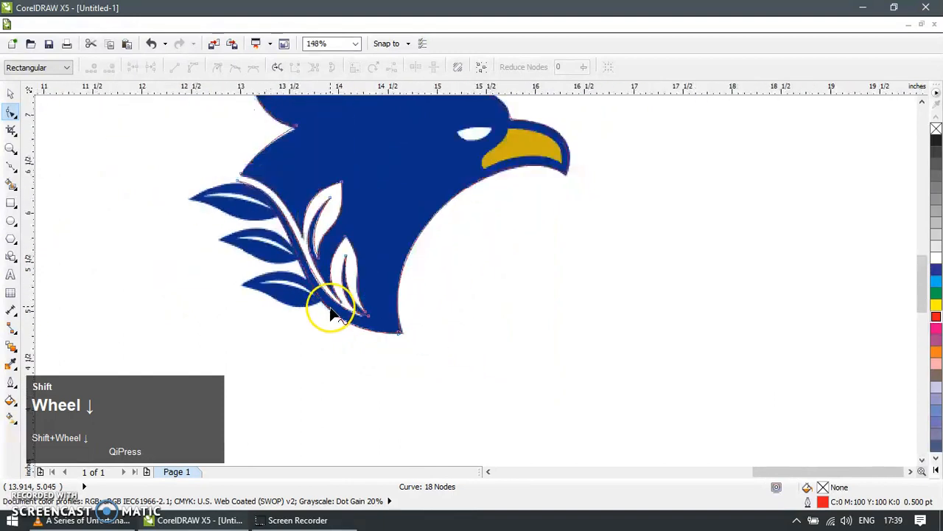
Draw a closed six-node Bezier shape around the uppermost outer blue leaf, overlapping the stem with its inner side.
{"action": "scroll", "coordinate": [331, 310], "scroll_direction": "down", "scroll_amount": 1}
{"action": "left_click", "coordinate": [11, 94]}
{"action": "left_click", "coordinate": [253, 246]}
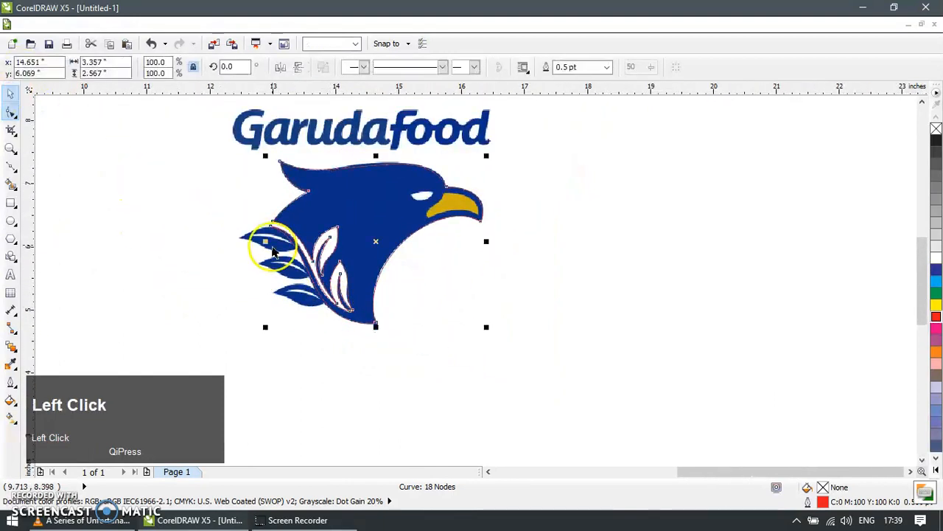
{"action": "key", "text": "z"}
{"action": "left_click_drag", "start_coordinate": [225, 215], "coordinate": [349, 267]}
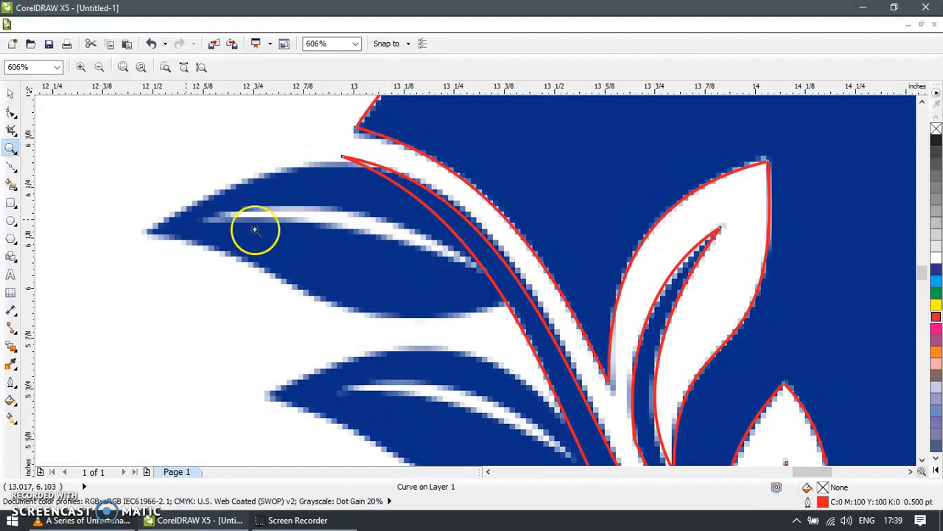
{"action": "left_click", "coordinate": [11, 168]}
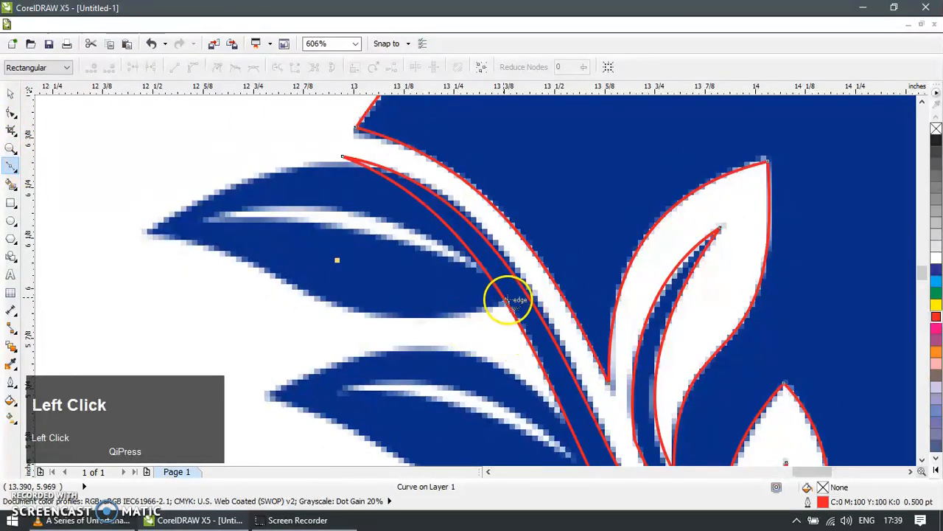
{"action": "left_click", "coordinate": [516, 297]}
{"action": "left_click", "coordinate": [374, 317]}
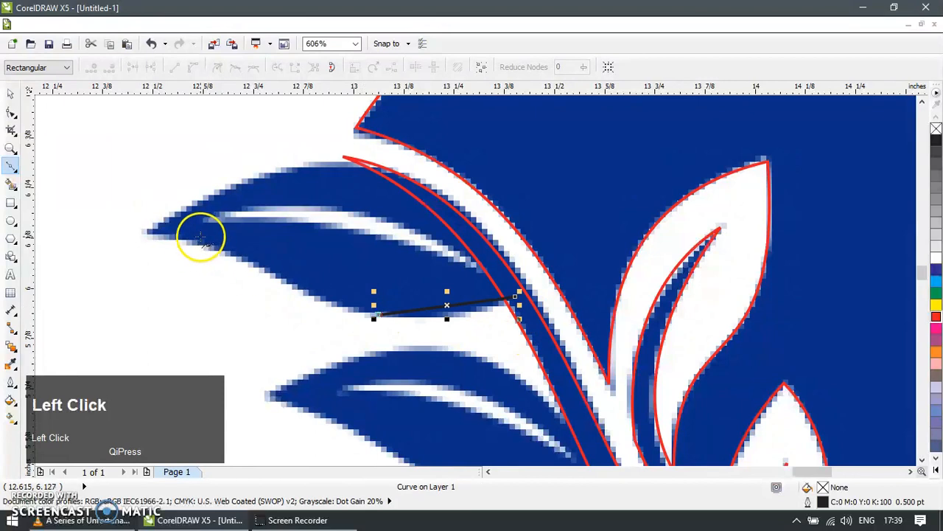
{"action": "left_click", "coordinate": [148, 230]}
{"action": "left_click", "coordinate": [333, 155]}
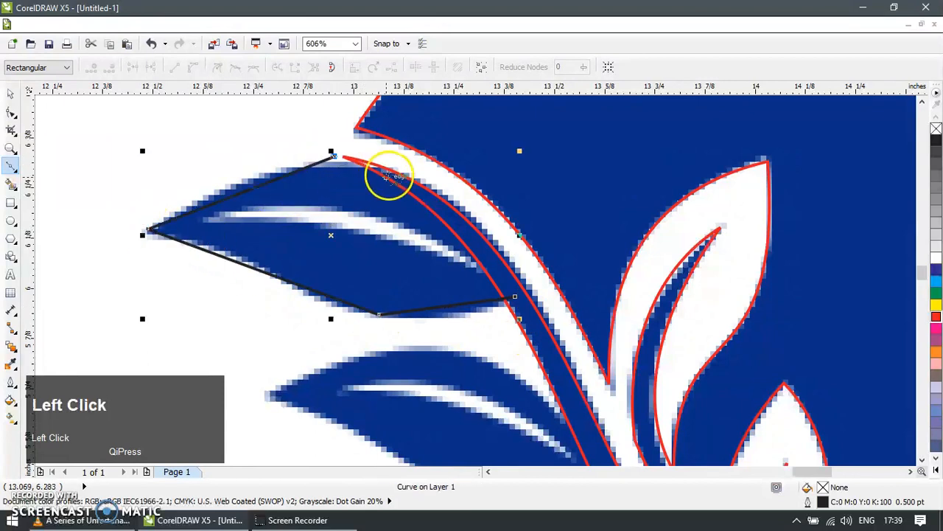
{"action": "left_click", "coordinate": [398, 174]}
{"action": "left_click", "coordinate": [504, 278]}
{"action": "left_click", "coordinate": [515, 297]}
Weld the uppermost outer leaf shape to the eagle outline.
{"action": "left_click", "coordinate": [14, 93]}
{"action": "left_click", "coordinate": [367, 131], "text": "shift"}
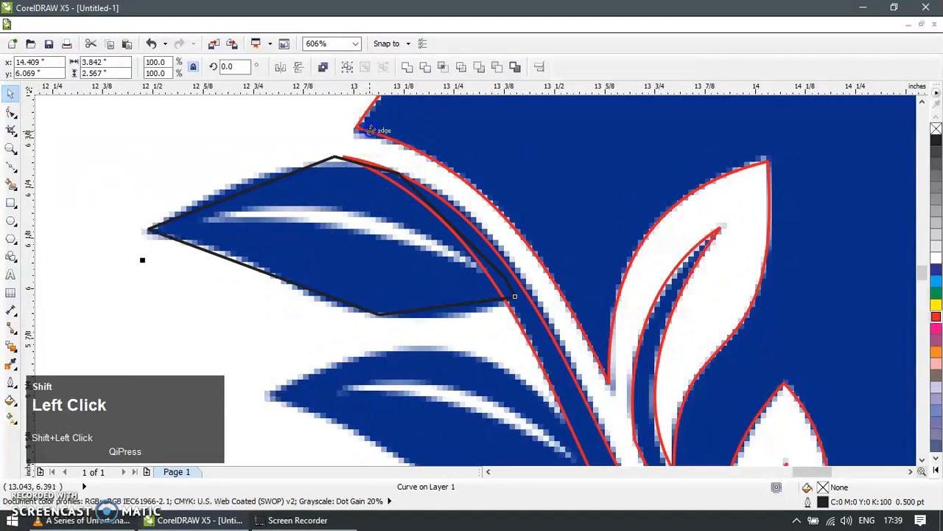
{"action": "left_click", "coordinate": [408, 68]}
Delete the surplus nodes where the outer leaf's top meets the stem and curve its upper edge along the blue leaf.
{"action": "left_click", "coordinate": [365, 164]}
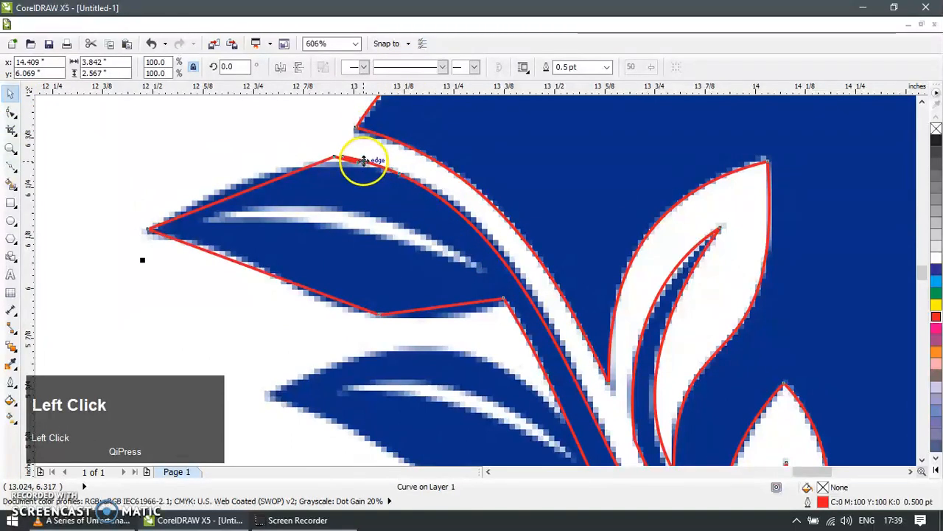
{"action": "key", "text": "F10"}
{"action": "left_click_drag", "start_coordinate": [314, 188], "coordinate": [366, 152]}
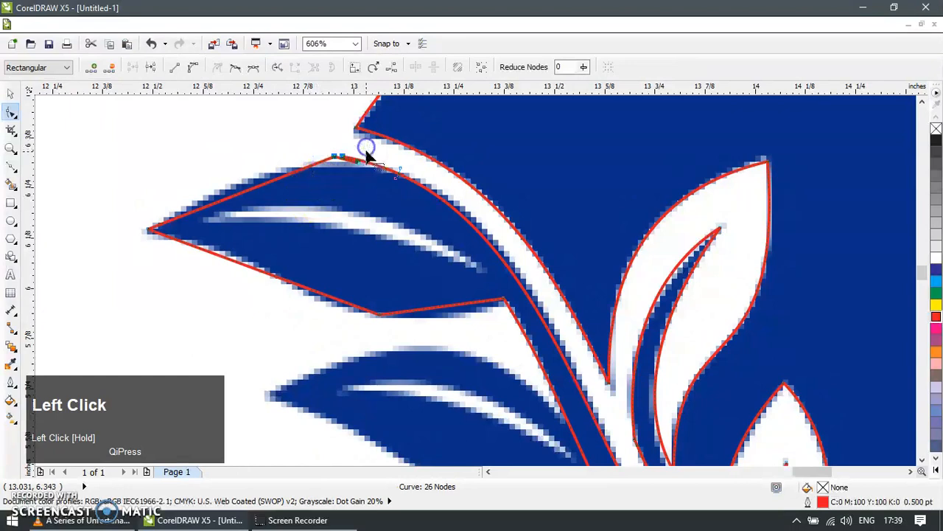
{"action": "key", "text": "Delete"}
{"action": "left_click", "coordinate": [262, 185]}
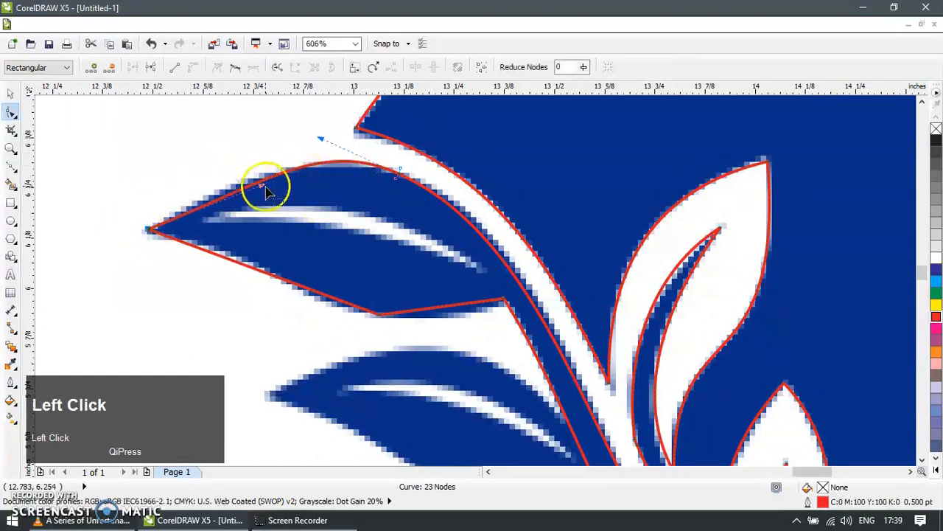
{"action": "left_click_drag", "start_coordinate": [259, 183], "coordinate": [238, 178]}
{"action": "left_click_drag", "start_coordinate": [322, 140], "coordinate": [325, 148]}
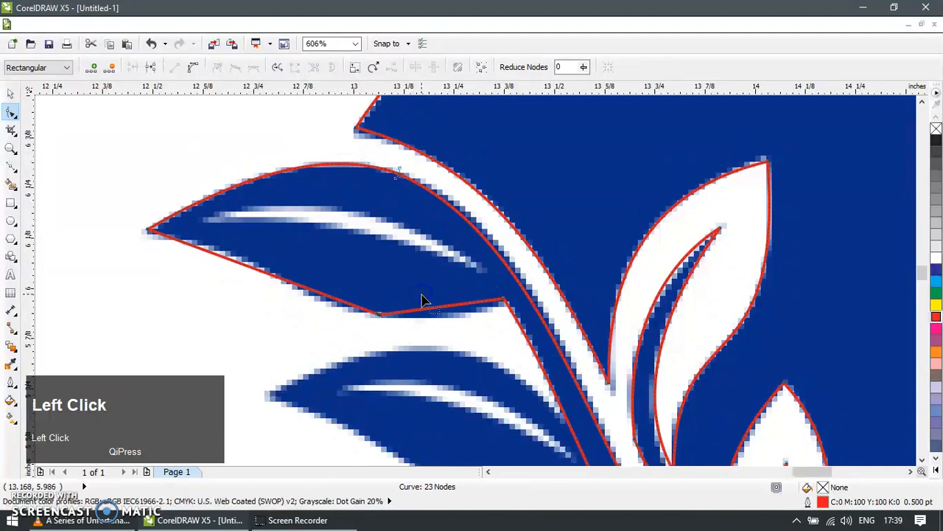
Remove the outer leaf's lower-edge node, convert the remaining segment to a curve, and bend it along the blue leaf.
{"action": "key", "text": "Delete"}
{"action": "left_click_drag", "start_coordinate": [364, 272], "coordinate": [396, 317]}
{"action": "key", "text": "ctrl+z"}
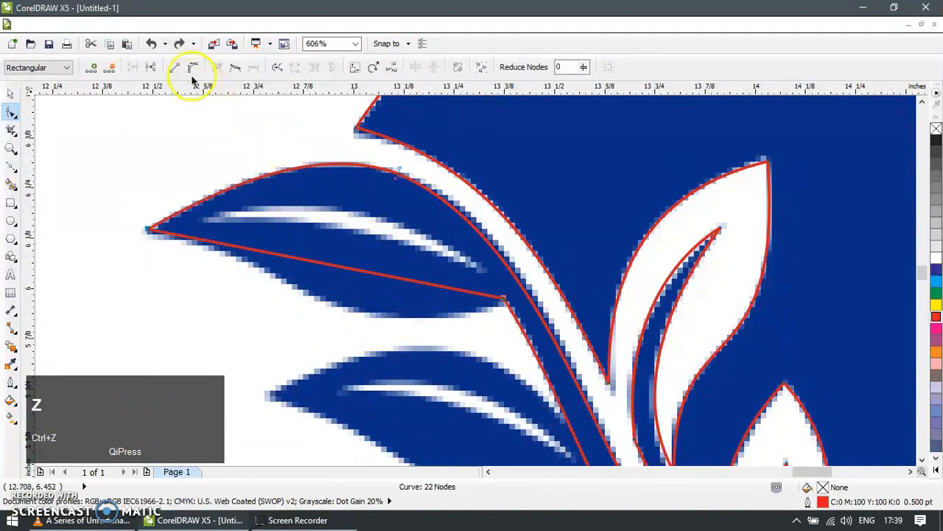
{"action": "left_click_drag", "start_coordinate": [404, 280], "coordinate": [386, 319]}
{"action": "left_click_drag", "start_coordinate": [257, 284], "coordinate": [258, 247]}
{"action": "left_click_drag", "start_coordinate": [367, 352], "coordinate": [339, 362]}
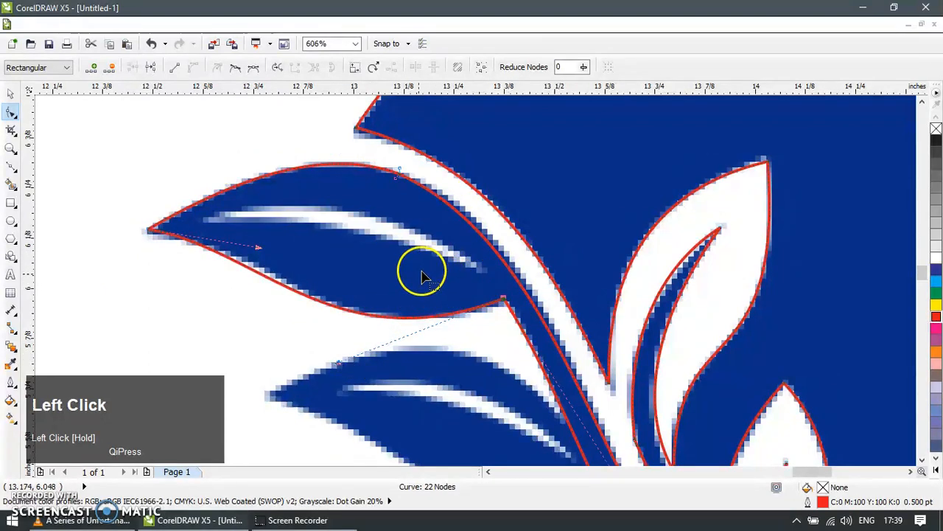
Draw a closed three-node Bezier shape over the uppermost outer leaf's white vein, with nodes at both tips and the upper edge.
{"action": "left_click", "coordinate": [13, 169]}
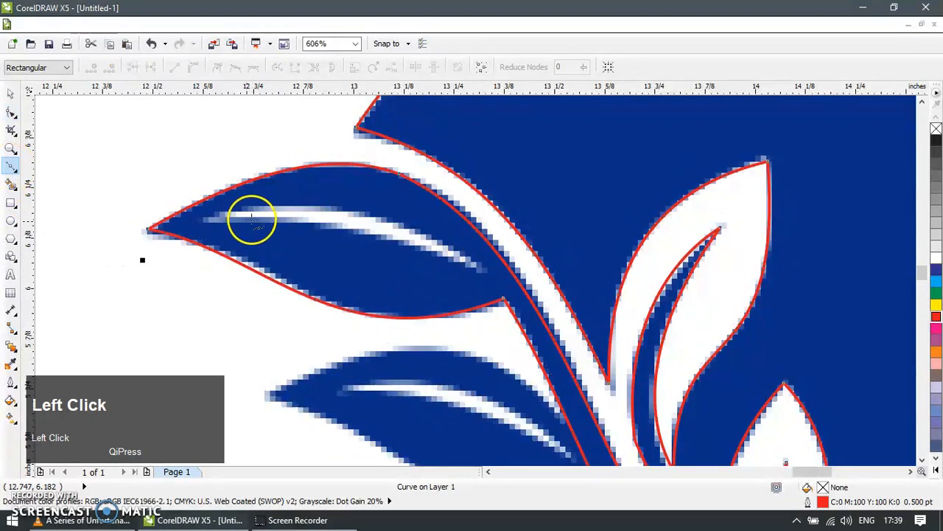
{"action": "left_click", "coordinate": [342, 207]}
{"action": "left_click", "coordinate": [483, 268]}
{"action": "left_click", "coordinate": [221, 216]}
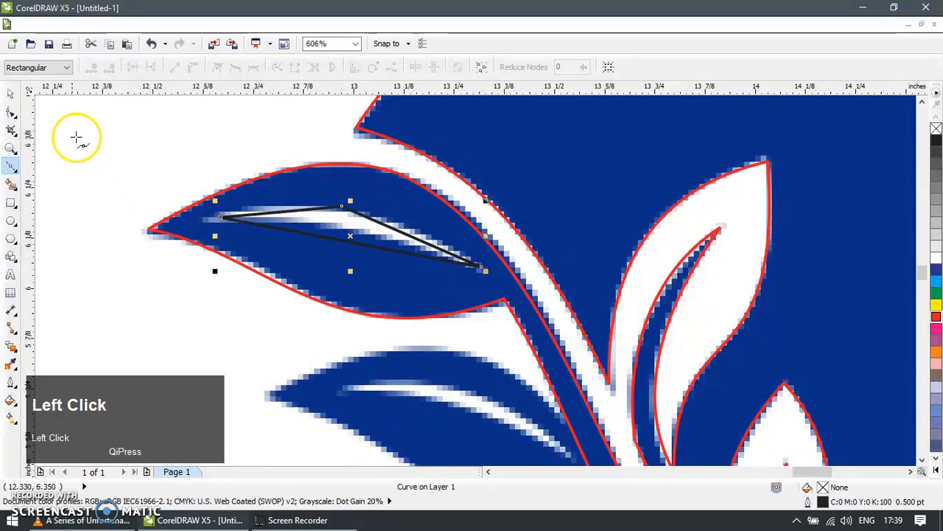
{"action": "left_click", "coordinate": [13, 96]}
{"action": "left_click", "coordinate": [410, 235]}
{"action": "key", "text": "F10"}
{"action": "left_click_drag", "start_coordinate": [328, 194], "coordinate": [362, 211]}
{"action": "key", "text": "Delete"}
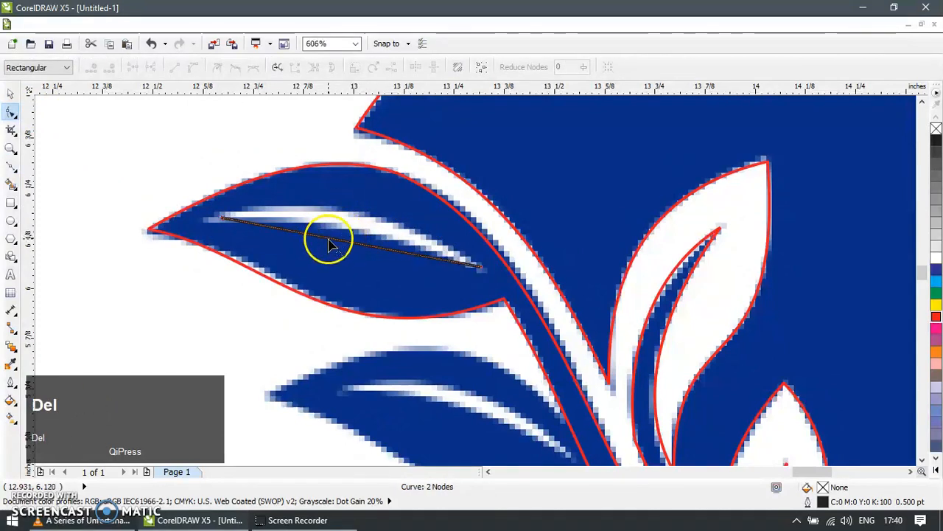
{"action": "key", "text": "ctrl+z"}
Convert the vein shape's segments to curves and fit them to the white vein as two bent edges without the upper middle node.
{"action": "key", "text": "ctrl+a"}
{"action": "left_click", "coordinate": [194, 68]}
{"action": "left_click", "coordinate": [328, 243]}
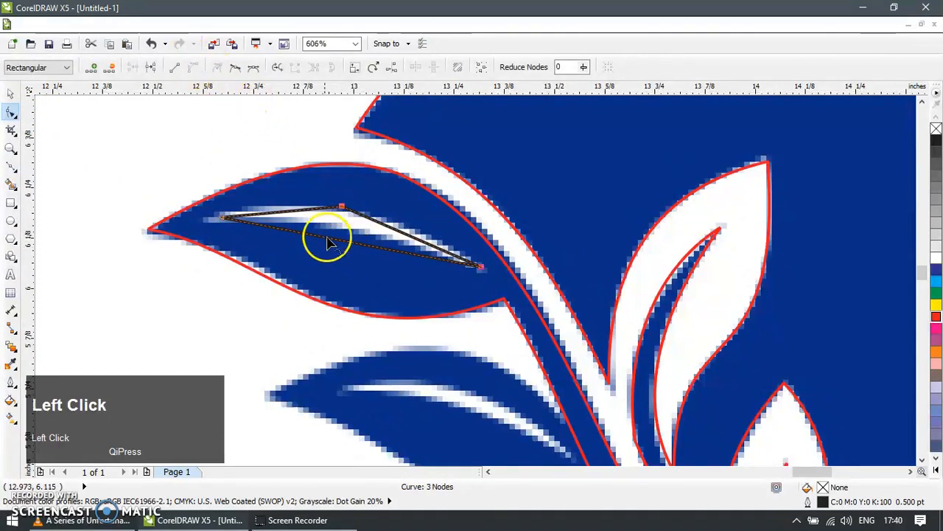
{"action": "left_click", "coordinate": [224, 217]}
{"action": "left_click", "coordinate": [363, 207]}
{"action": "left_click_drag", "start_coordinate": [342, 204], "coordinate": [383, 214]}
{"action": "left_click_drag", "start_coordinate": [338, 246], "coordinate": [345, 228]}
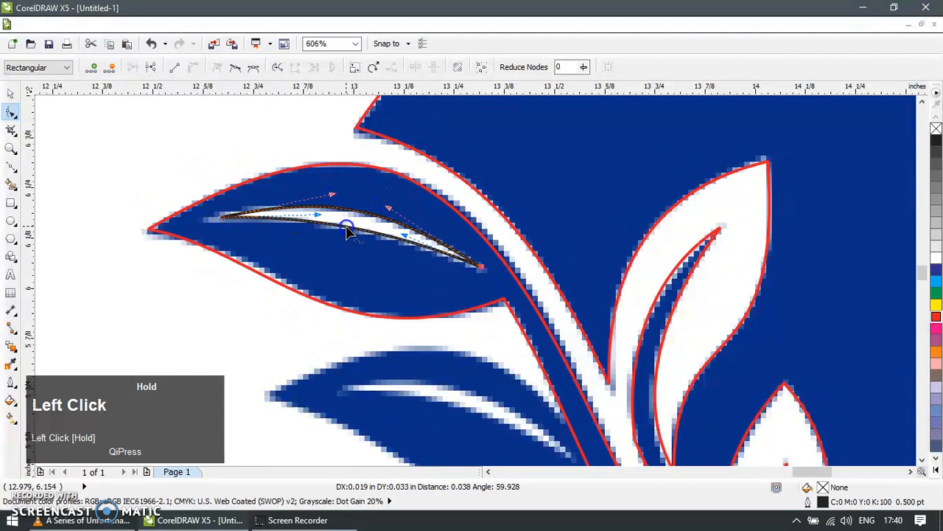
Draw a rectangle about 1.15 by 0.595 inches around the uppermost outer leaf and intersect it with the eagle outline.
{"action": "left_click", "coordinate": [13, 94]}
{"action": "scroll", "coordinate": [463, 263], "scroll_direction": "down", "scroll_amount": 2}
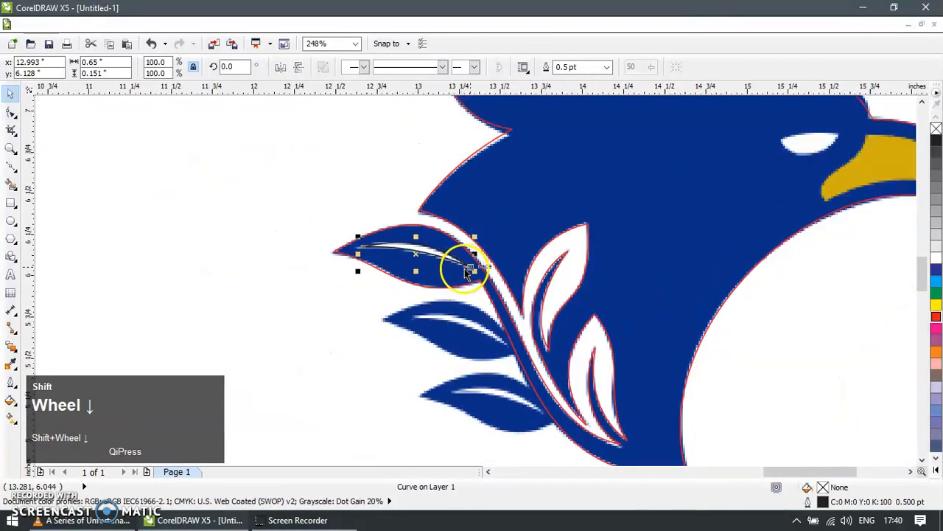
{"action": "key", "text": "z"}
{"action": "left_click_drag", "start_coordinate": [276, 196], "coordinate": [572, 387]}
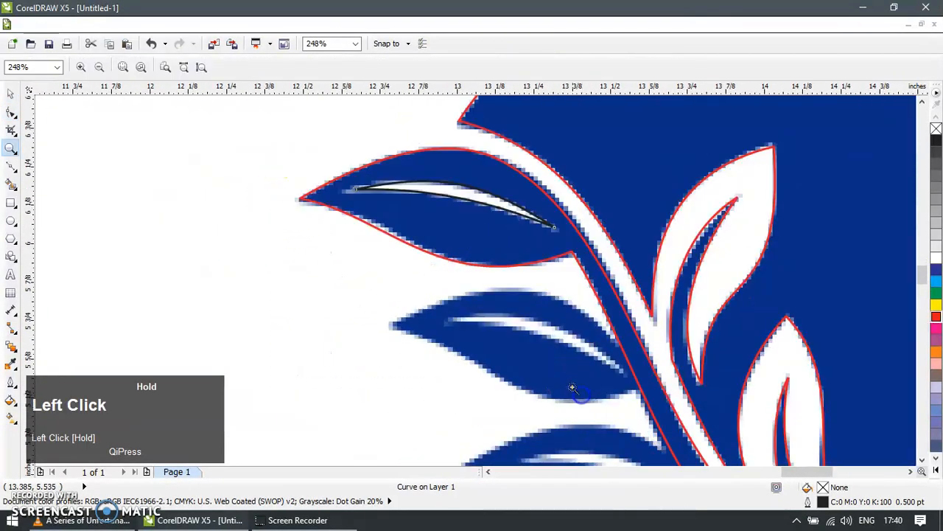
{"action": "left_click", "coordinate": [11, 91]}
{"action": "key", "text": "F6"}
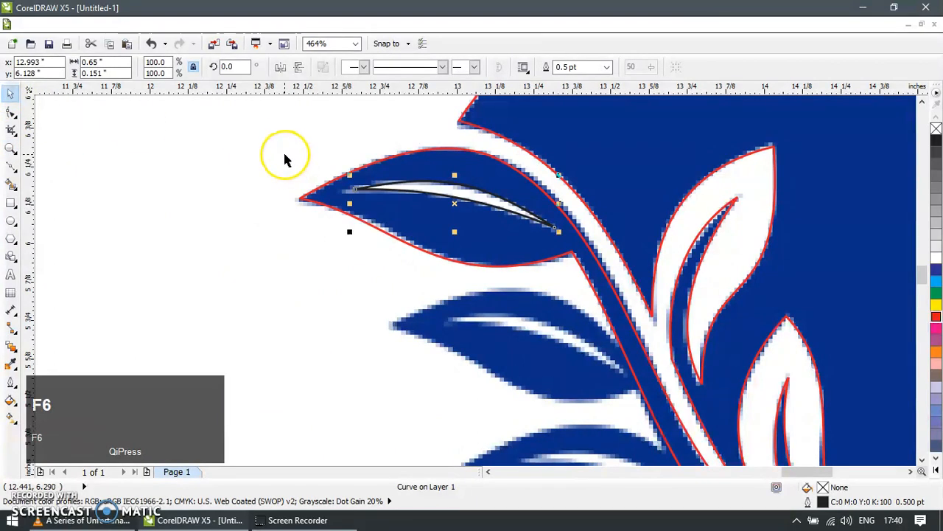
{"action": "left_click_drag", "start_coordinate": [240, 115], "coordinate": [595, 299]}
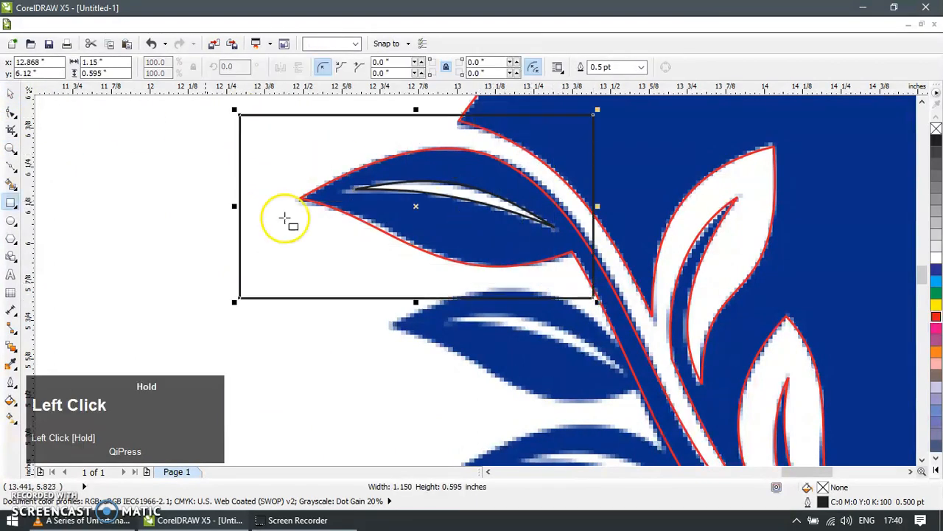
{"action": "left_click", "coordinate": [626, 267], "text": "shift"}
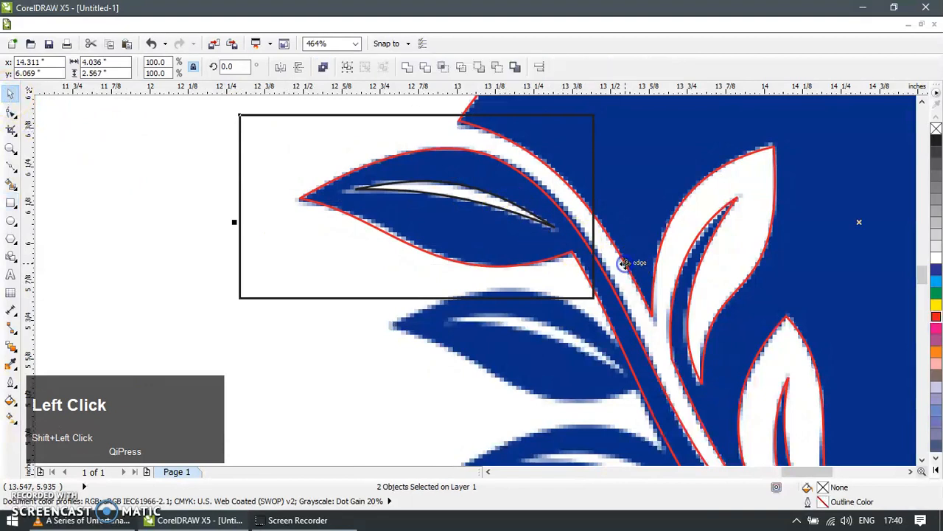
{"action": "left_click", "coordinate": [442, 68]}
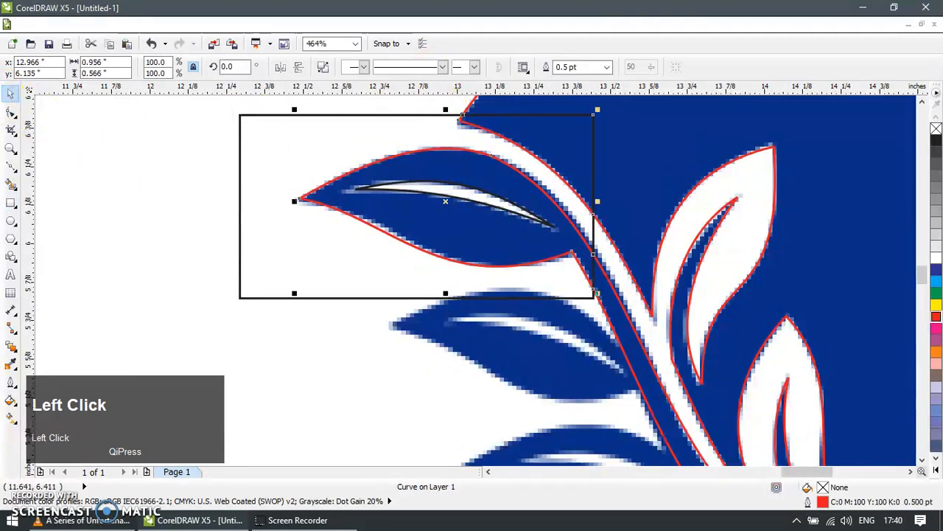
Delete the helper rectangle, then move the intersected leaf piece onto the middle outer leaf and scale it to about 84.9%.
{"action": "key", "text": "Escape"}
{"action": "left_click", "coordinate": [440, 115]}
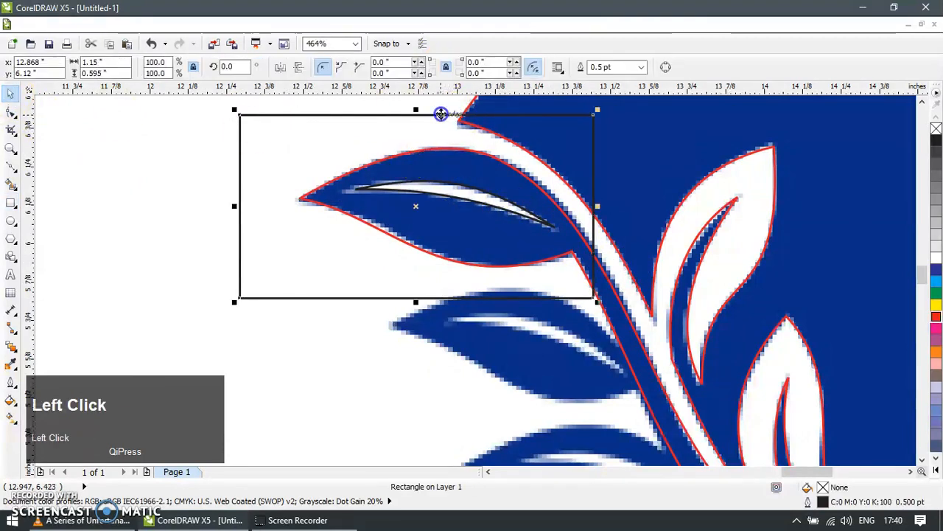
{"action": "key", "text": "Delete"}
{"action": "left_click_drag", "start_coordinate": [587, 119], "coordinate": [643, 254]}
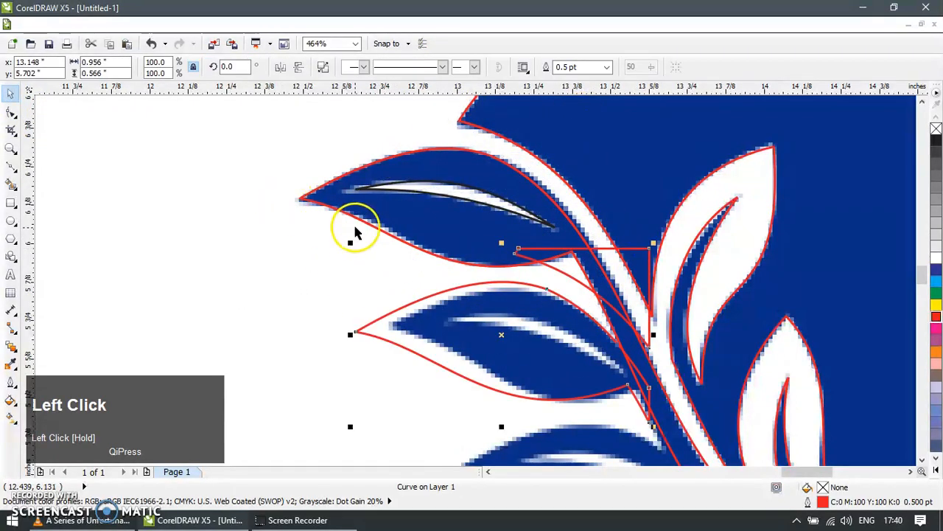
{"action": "left_click_drag", "start_coordinate": [352, 242], "coordinate": [394, 269]}
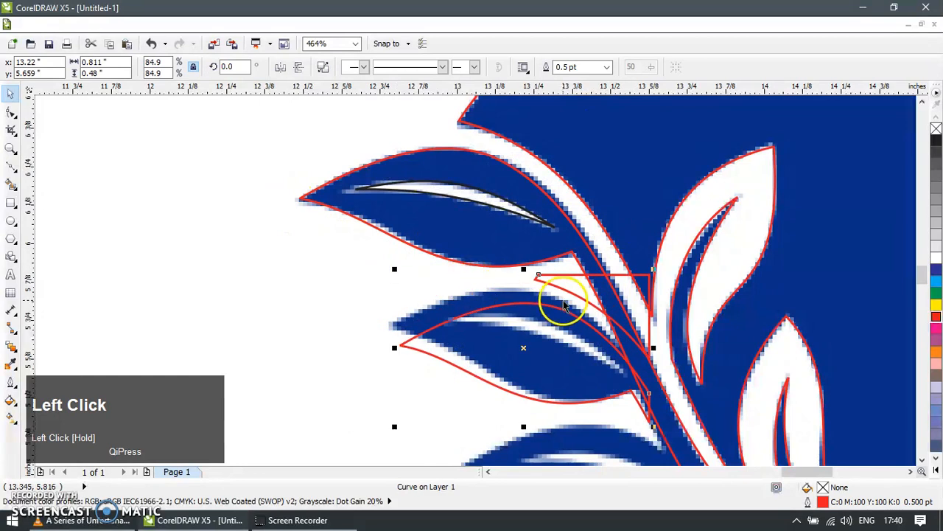
Delete the leftover stem and head nodes from the intersected piece, keeping only the leaf outline.
{"action": "key", "text": "F10"}
{"action": "left_click_drag", "start_coordinate": [520, 261], "coordinate": [616, 294]}
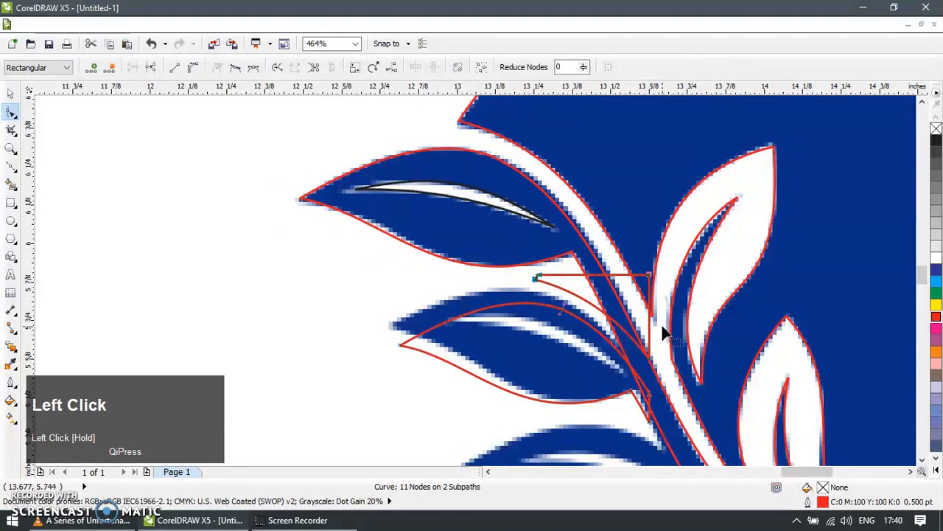
{"action": "key", "text": "Delete"}
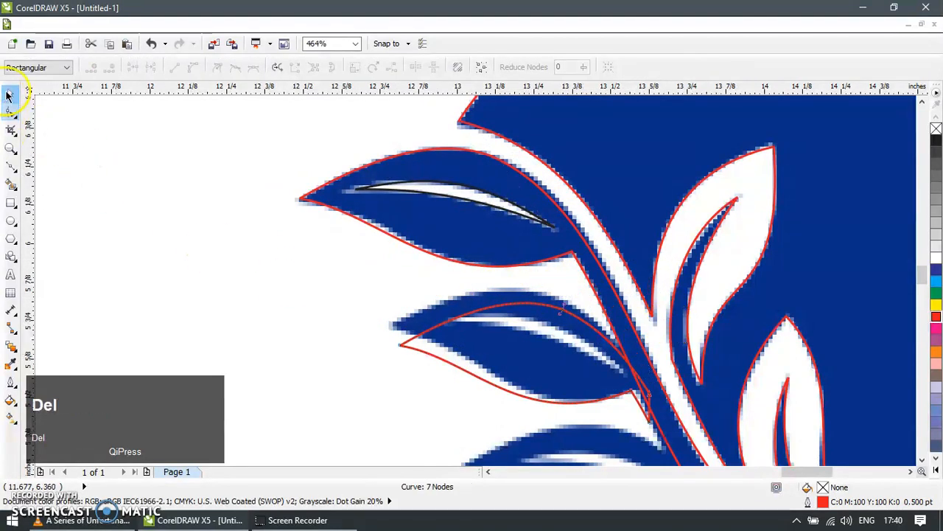
Position the leaf outline over the middle blue leaf and rotate it to about 356.1 degrees.
{"action": "left_click", "coordinate": [9, 94]}
{"action": "left_click_drag", "start_coordinate": [486, 377], "coordinate": [477, 366]}
{"action": "key", "text": "z"}
{"action": "left_click_drag", "start_coordinate": [333, 261], "coordinate": [708, 462]}
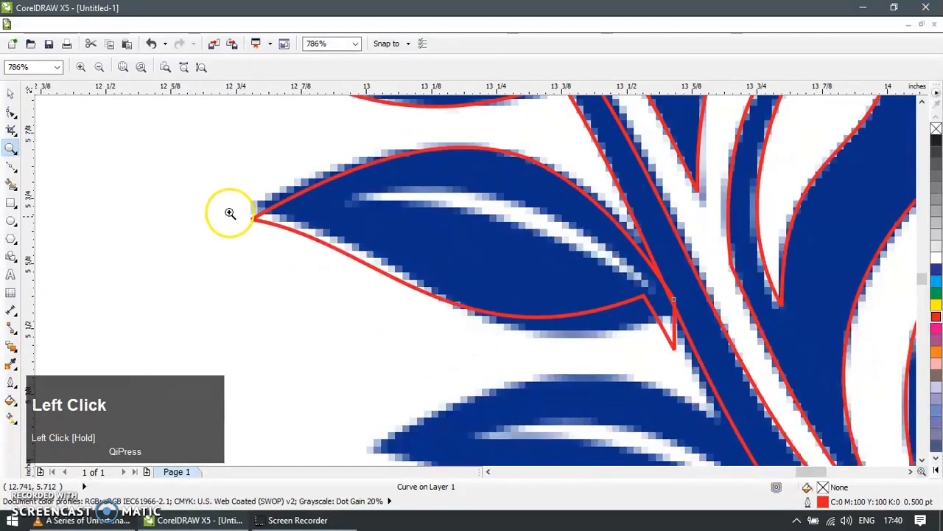
{"action": "left_click", "coordinate": [10, 95]}
{"action": "left_click", "coordinate": [579, 339]}
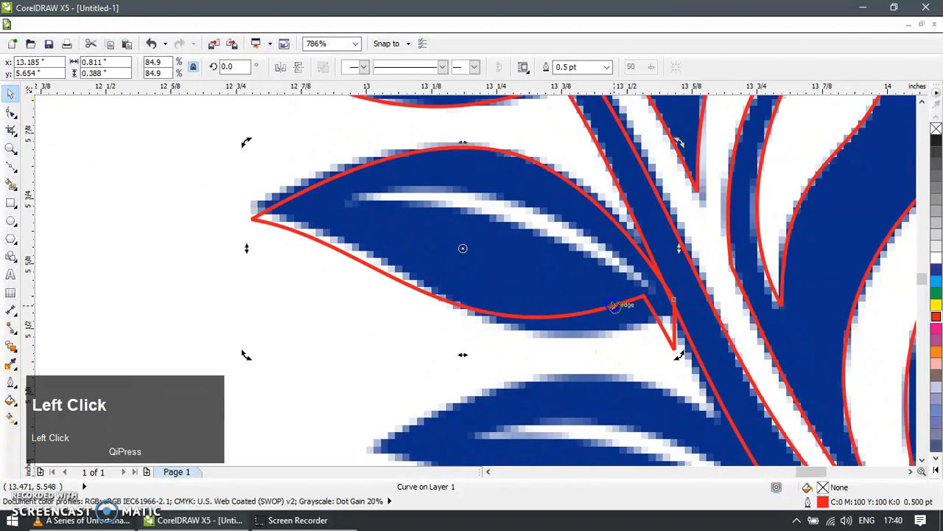
{"action": "left_click_drag", "start_coordinate": [681, 357], "coordinate": [674, 371]}
Fit the middle leaf outline's nodes and curves to the blue leaf, extend its base into the stem, and delete surplus nodes.
{"action": "left_click", "coordinate": [660, 345]}
{"action": "key", "text": "F10"}
{"action": "left_click_drag", "start_coordinate": [672, 315], "coordinate": [647, 263]}
{"action": "left_click_drag", "start_coordinate": [669, 367], "coordinate": [645, 333]}
{"action": "left_click_drag", "start_coordinate": [494, 367], "coordinate": [486, 378]}
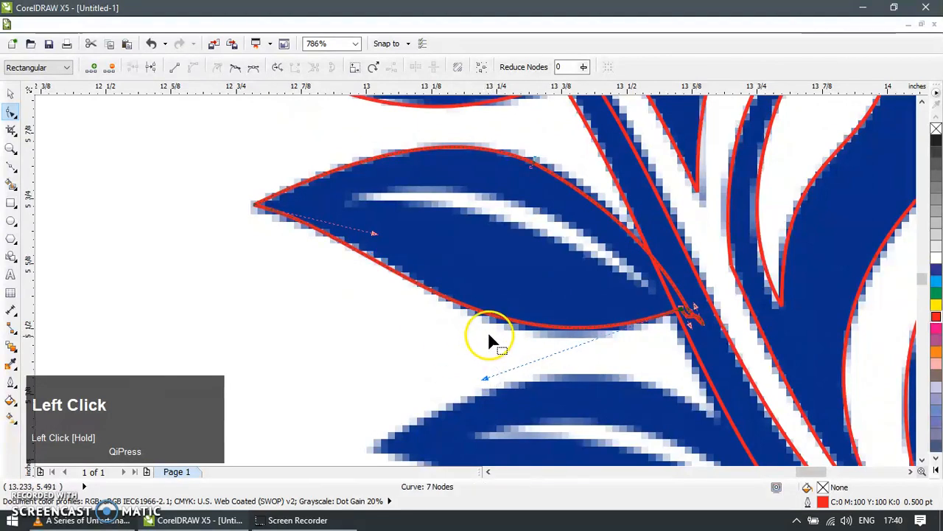
{"action": "key", "text": "Delete"}
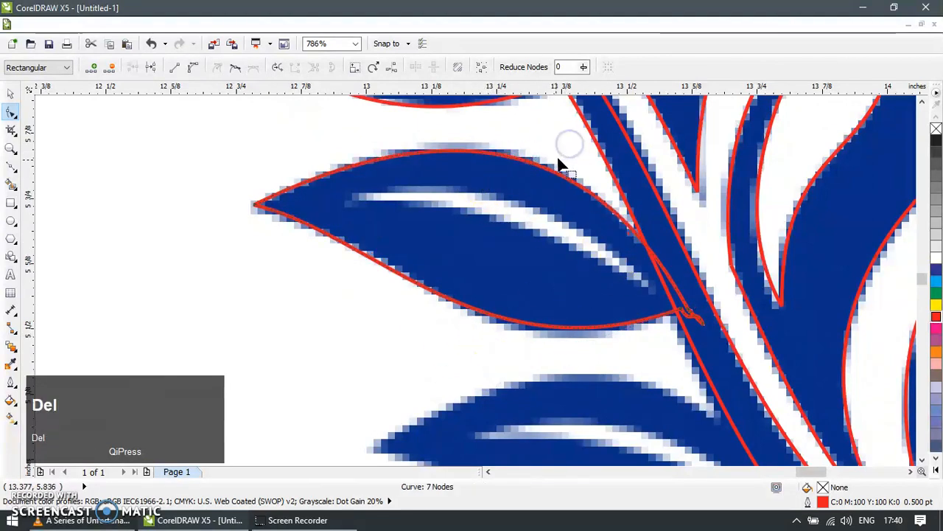
{"action": "left_click", "coordinate": [10, 93]}
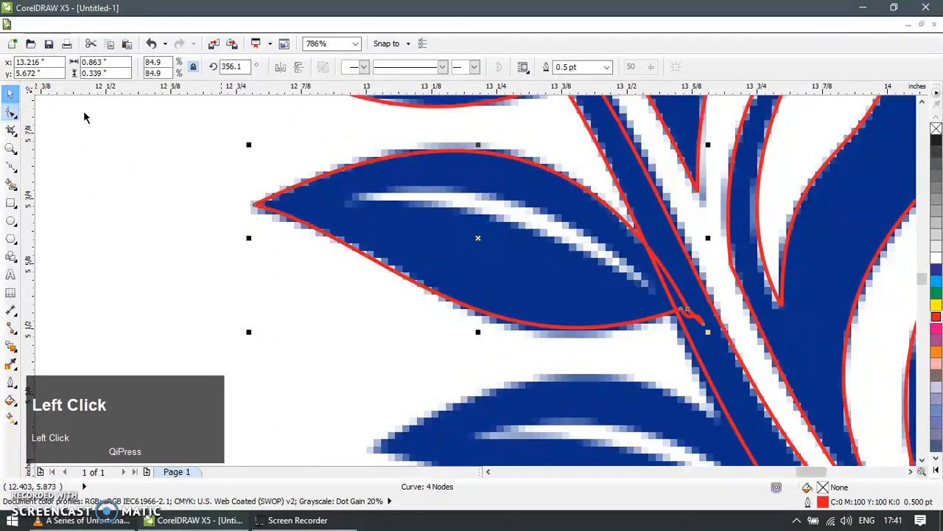
Duplicate the middle leaf outline and place the copy over the lowest outer blue leaf.
{"action": "scroll", "coordinate": [421, 189], "scroll_direction": "down", "scroll_amount": 5}
{"action": "key", "text": "z"}
{"action": "left_click_drag", "start_coordinate": [366, 169], "coordinate": [602, 337]}
{"action": "left_click", "coordinate": [9, 94]}
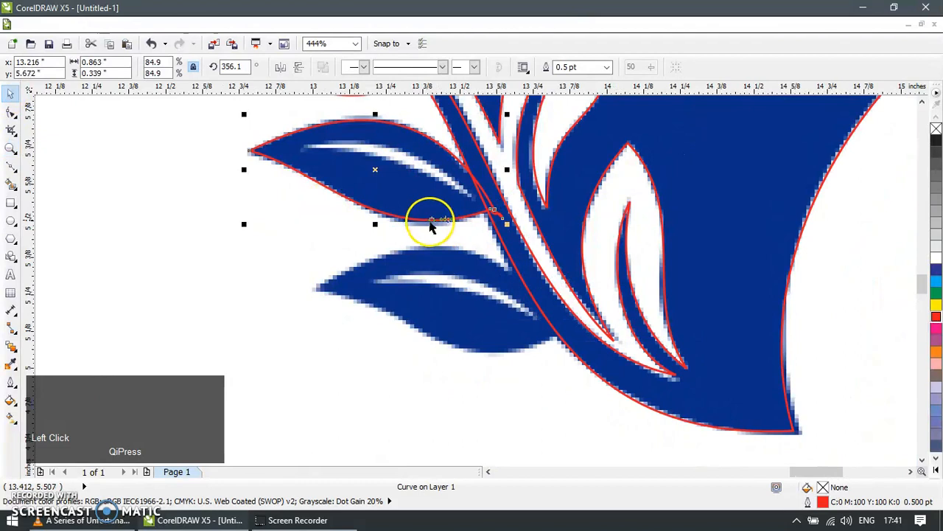
{"action": "key", "text": "ctrl+d"}
{"action": "left_click_drag", "start_coordinate": [435, 221], "coordinate": [511, 354]}
Adjust the lowest leaf outline's nodes and curve handles so both edges follow the blue leaf and its base overlaps the stem.
{"action": "key", "text": "F10"}
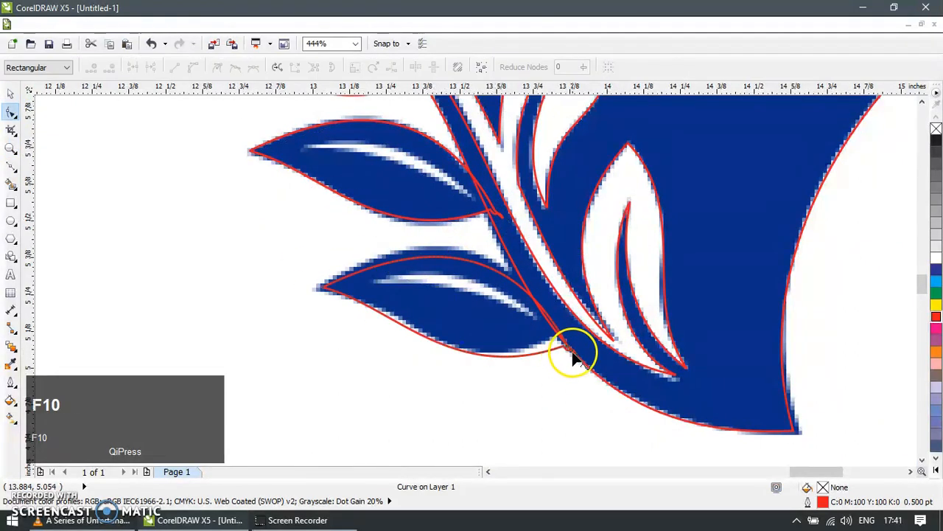
{"action": "left_click_drag", "start_coordinate": [566, 346], "coordinate": [566, 323]}
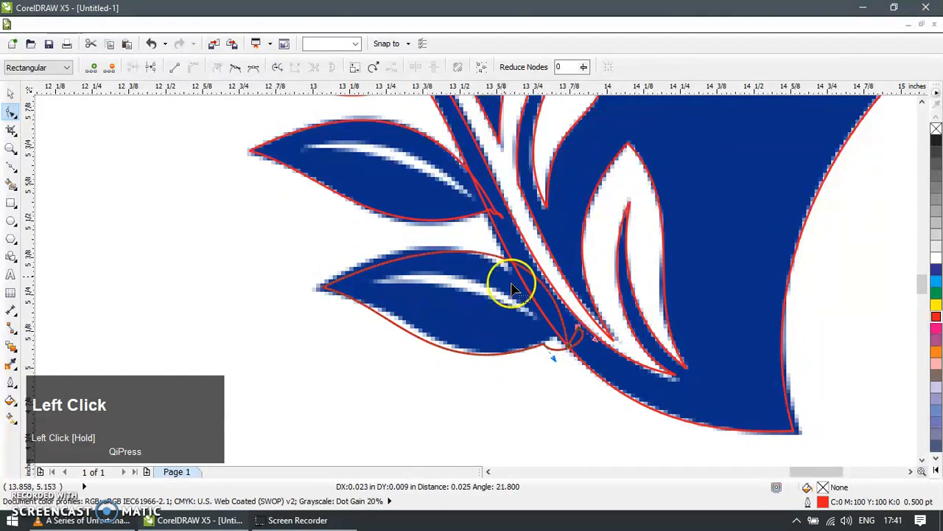
{"action": "left_click_drag", "start_coordinate": [453, 247], "coordinate": [443, 246]}
{"action": "left_click_drag", "start_coordinate": [545, 342], "coordinate": [562, 333]}
{"action": "scroll", "coordinate": [514, 363], "scroll_direction": "left", "scroll_amount": 1}
{"action": "left_click_drag", "start_coordinate": [480, 373], "coordinate": [475, 384]}
{"action": "left_click_drag", "start_coordinate": [525, 255], "coordinate": [522, 262]}
{"action": "left_click_drag", "start_coordinate": [417, 304], "coordinate": [429, 296]}
{"action": "left_click", "coordinate": [13, 96]}
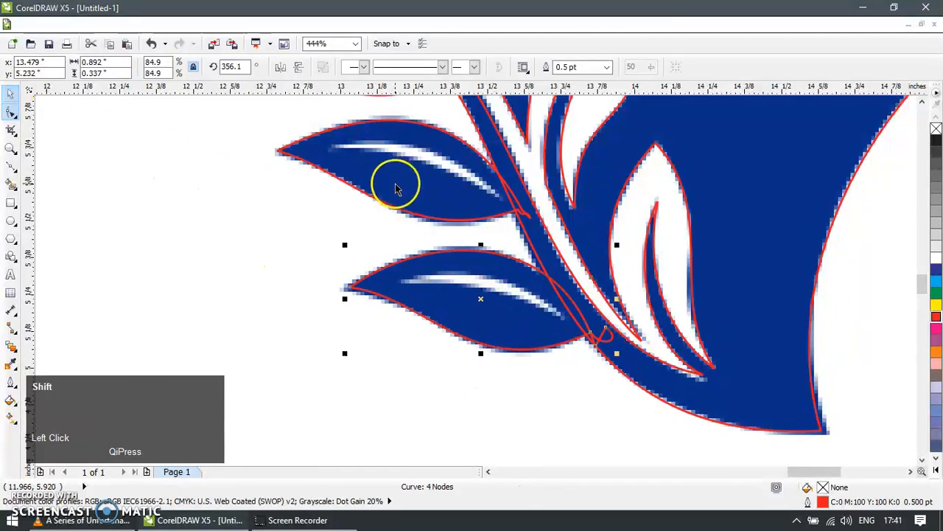
Weld the middle and lowest outer leaf outlines to the eagle outline.
{"action": "scroll", "coordinate": [418, 190], "scroll_direction": "down", "scroll_amount": 2}
{"action": "left_click", "coordinate": [417, 159], "text": "shift"}
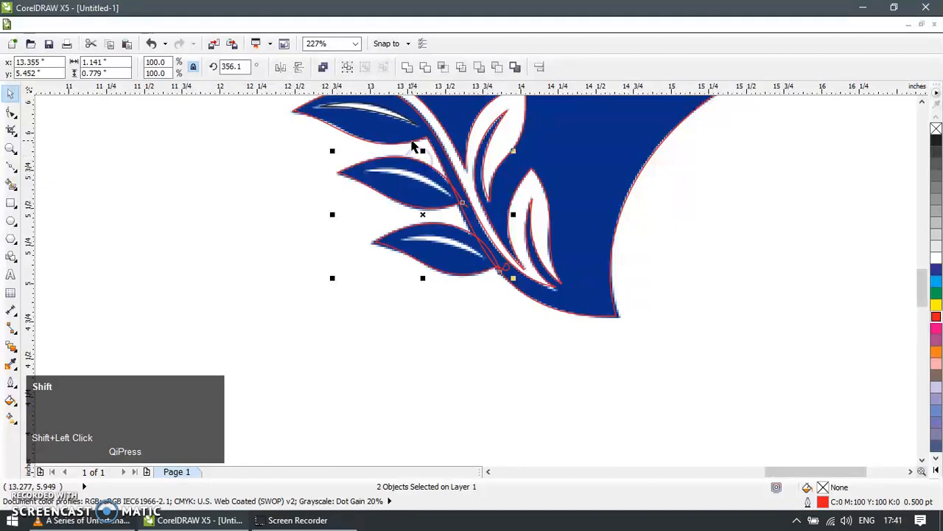
{"action": "left_click", "coordinate": [412, 143], "text": "shift"}
{"action": "left_click", "coordinate": [408, 67]}
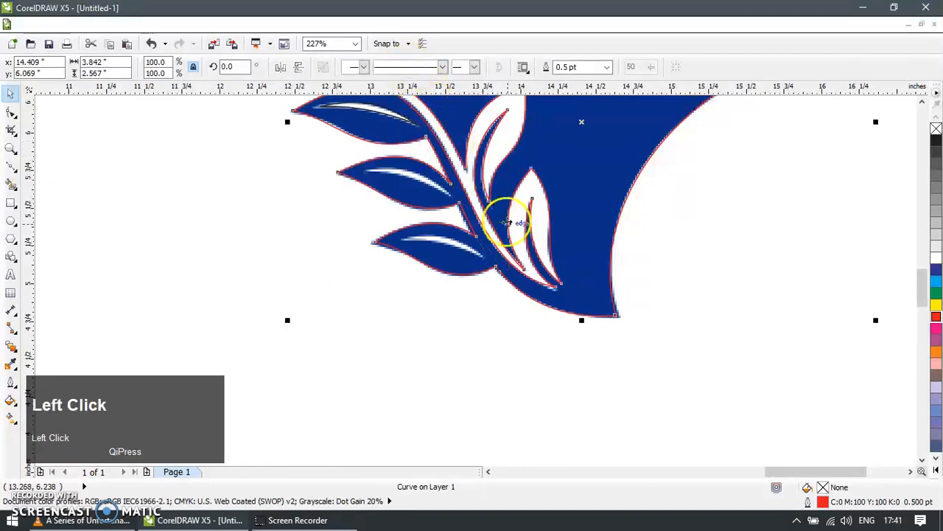
Copy the uppermost leaf's vein shape with a red outline onto the middle outer leaf.
{"action": "scroll", "coordinate": [449, 233], "scroll_direction": "down", "scroll_amount": 2}
{"action": "key", "text": "z"}
{"action": "left_click_drag", "start_coordinate": [326, 131], "coordinate": [563, 302]}
{"action": "left_click", "coordinate": [11, 94]}
{"action": "left_click_drag", "start_coordinate": [382, 197], "coordinate": [462, 251]}
{"action": "left_click", "coordinate": [392, 152]}
{"action": "key", "text": "z"}
{"action": "left_click_drag", "start_coordinate": [262, 173], "coordinate": [567, 371]}
{"action": "left_click", "coordinate": [9, 96]}
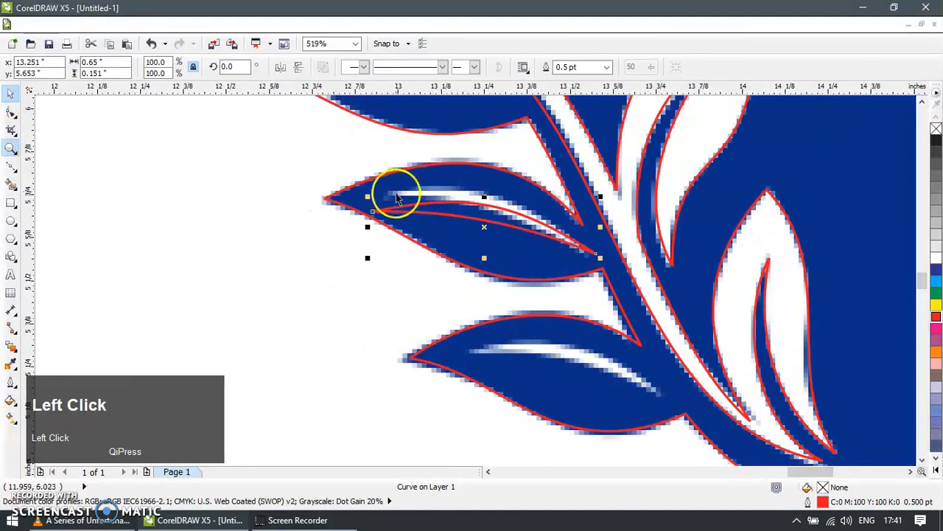
Rotate the middle leaf's vein copy to about 354.9 degrees and move it over the white vein.
{"action": "left_click", "coordinate": [392, 215]}
{"action": "left_click_drag", "start_coordinate": [369, 258], "coordinate": [364, 246]}
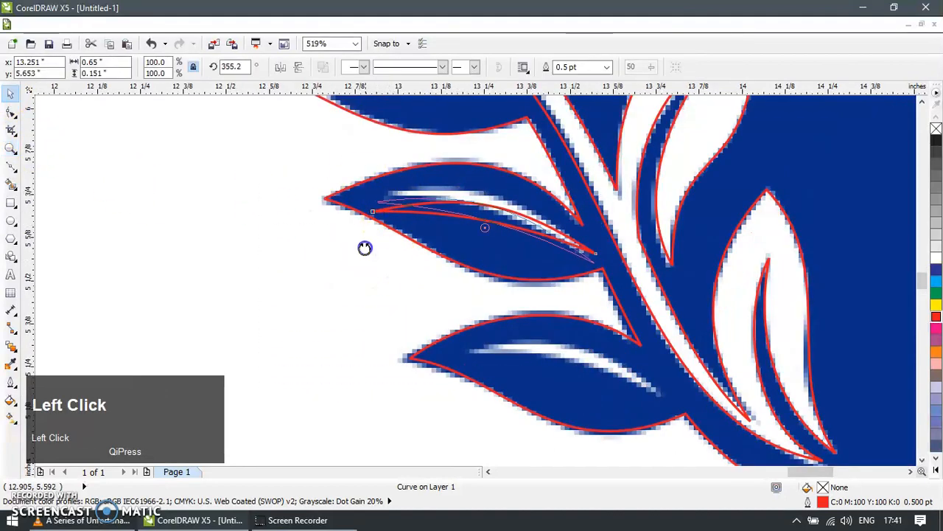
{"action": "left_click_drag", "start_coordinate": [471, 215], "coordinate": [412, 329]}
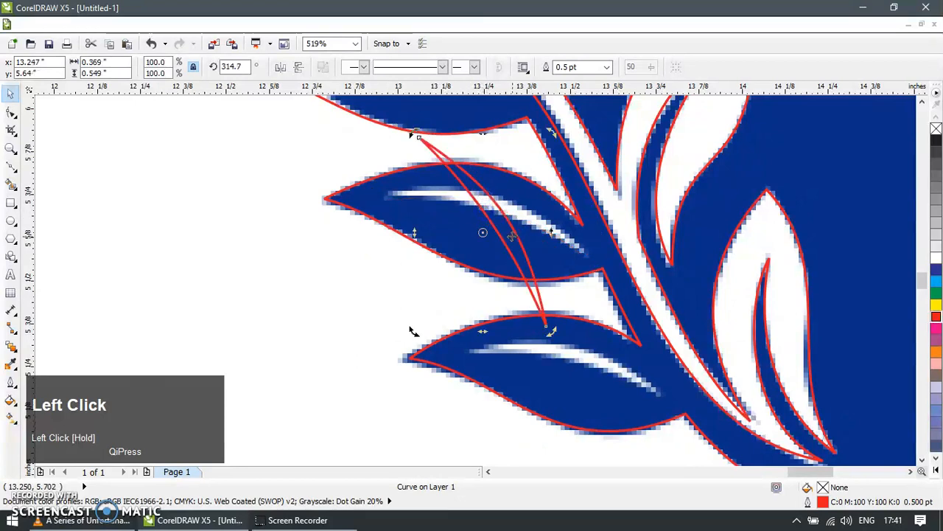
{"action": "key", "text": "ctrl+z"}
{"action": "key", "text": "Escape"}
{"action": "left_click_drag", "start_coordinate": [456, 214], "coordinate": [465, 208]}
Move the middle leaf vein's end node to the white vein's tip and bend its edges to match the vein.
{"action": "key", "text": "F10"}
{"action": "left_click_drag", "start_coordinate": [582, 252], "coordinate": [472, 182]}
{"action": "left_click", "coordinate": [466, 183]}
{"action": "left_click", "coordinate": [10, 93]}
{"action": "left_click", "coordinate": [506, 253]}
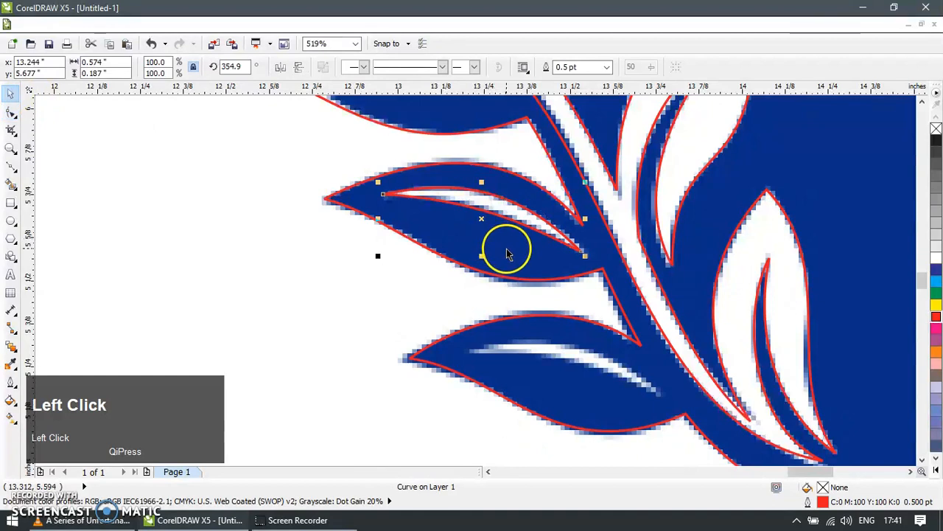
{"action": "key", "text": "F10"}
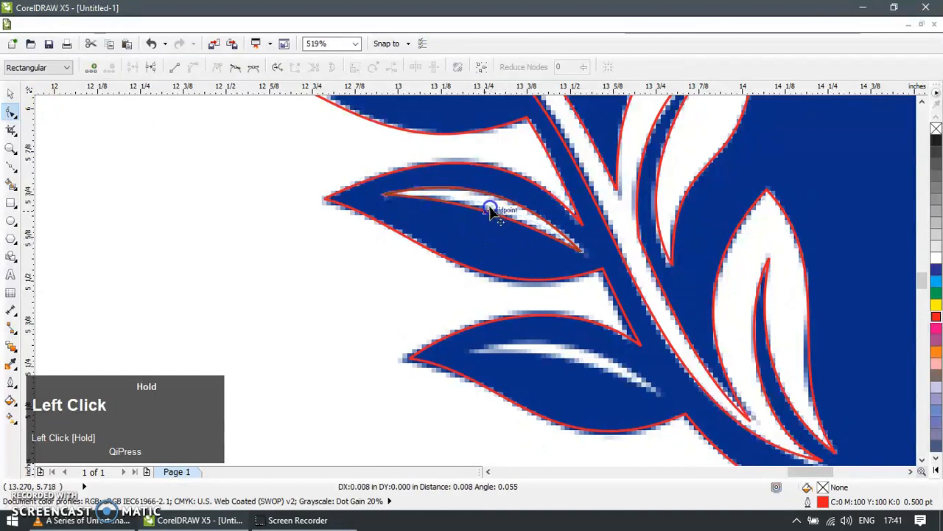
{"action": "key", "text": "F1"}
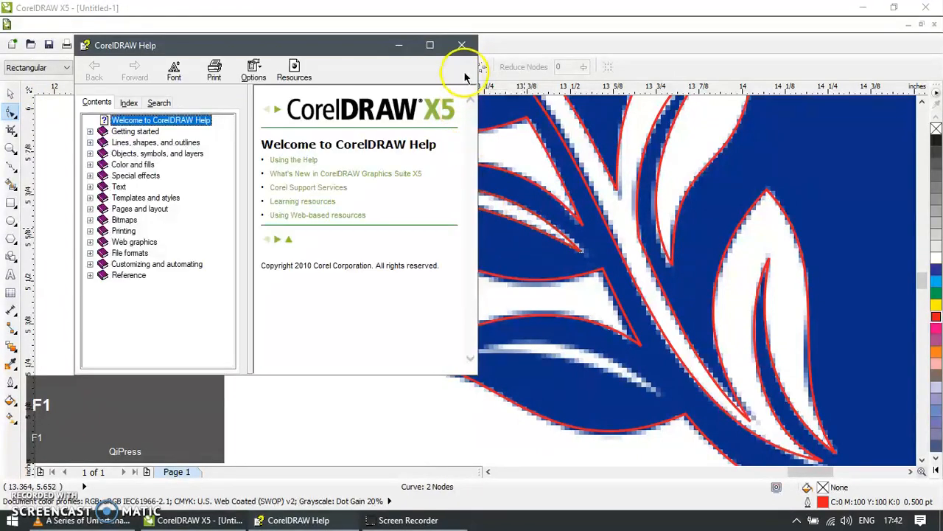
{"action": "left_click", "coordinate": [459, 44]}
Duplicate the middle leaf's vein shape and place the copy over the lowest outer leaf's white vein.
{"action": "left_click", "coordinate": [9, 89]}
{"action": "key", "text": "ctrl+d"}
{"action": "left_click_drag", "start_coordinate": [511, 217], "coordinate": [600, 372]}
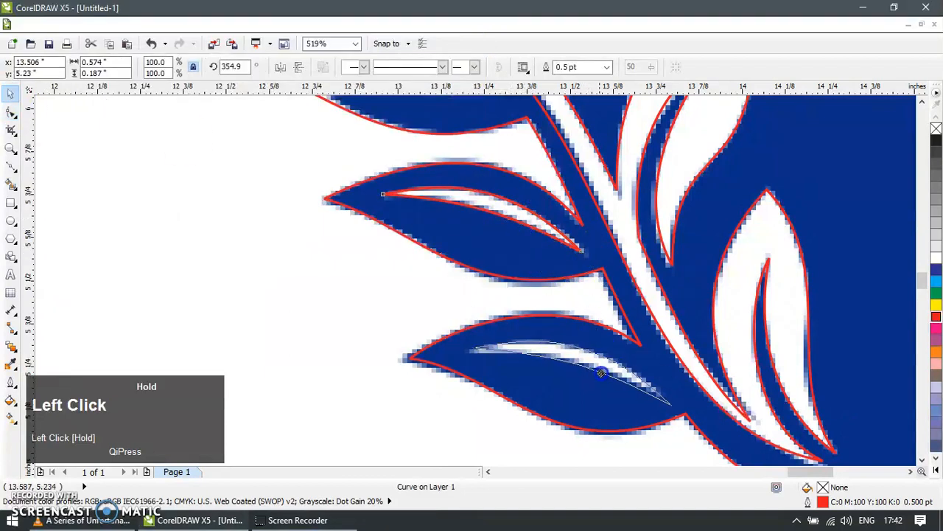
Fit the lowest leaf's vein copy to the white vein by moving its stem-side tip node and bending its edges.
{"action": "key", "text": "z"}
{"action": "left_click", "coordinate": [553, 349]}
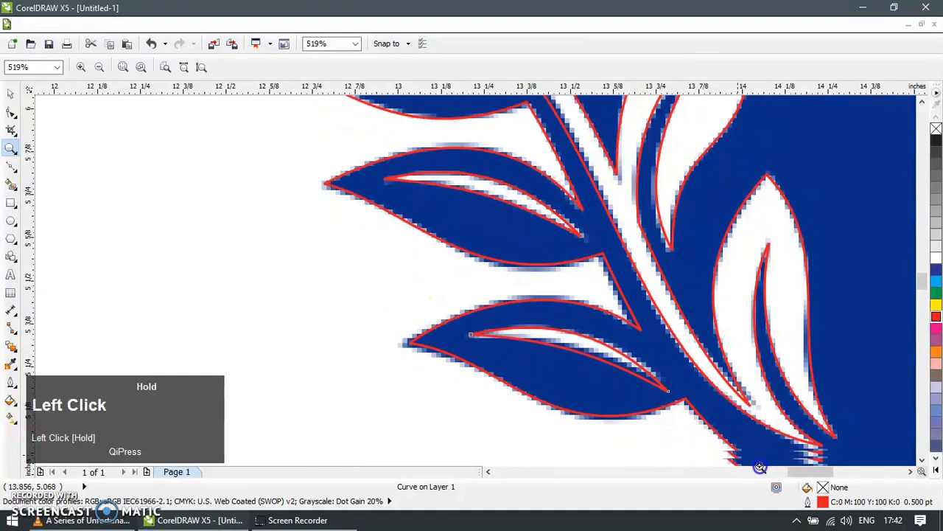
{"action": "key", "text": "F10"}
{"action": "mouse_move", "coordinate": [634, 324]}
{"action": "left_mouse_down"}
{"action": "mouse_move", "coordinate": [625, 312]}
{"action": "mouse_move", "coordinate": [619, 321]}
{"action": "left_mouse_up"}
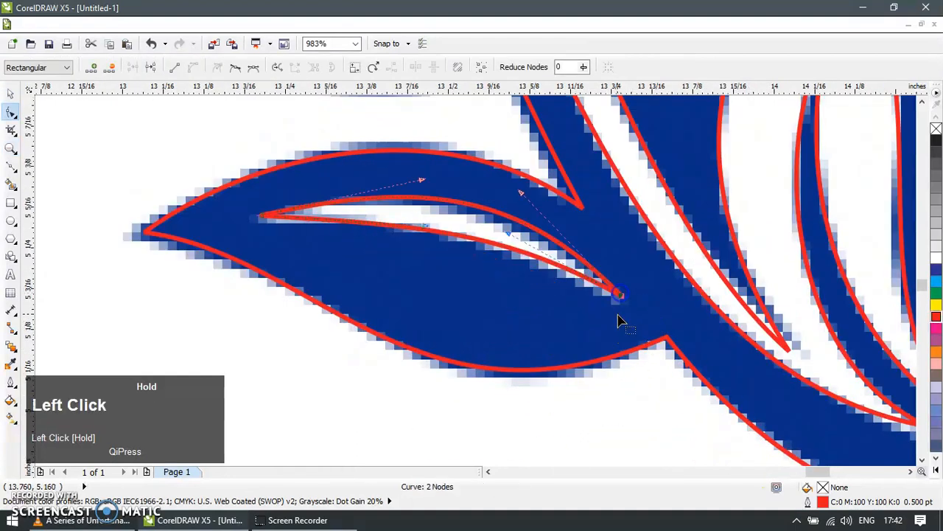
{"action": "left_click_drag", "start_coordinate": [474, 214], "coordinate": [474, 225]}
Bend the head outline's crown segment near the brow corner to follow the forehead's curve.
{"action": "scroll", "coordinate": [387, 269], "scroll_direction": "left", "scroll_amount": 2}
{"action": "scroll", "coordinate": [387, 269], "scroll_direction": "down", "scroll_amount": 7}
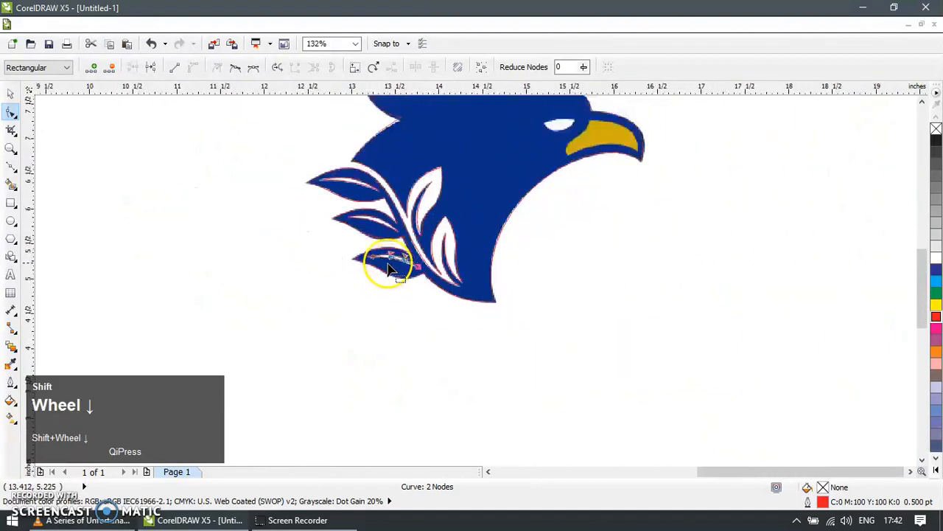
{"action": "key", "text": "z"}
{"action": "left_click_drag", "start_coordinate": [343, 157], "coordinate": [550, 275]}
{"action": "key", "text": "z"}
{"action": "left_click_drag", "start_coordinate": [457, 154], "coordinate": [670, 268]}
{"action": "scroll", "coordinate": [497, 214], "scroll_direction": "down", "scroll_amount": 3}
{"action": "left_click_drag", "start_coordinate": [81, 203], "coordinate": [550, 135]}
{"action": "key", "text": "F10"}
{"action": "left_click", "coordinate": [799, 327]}
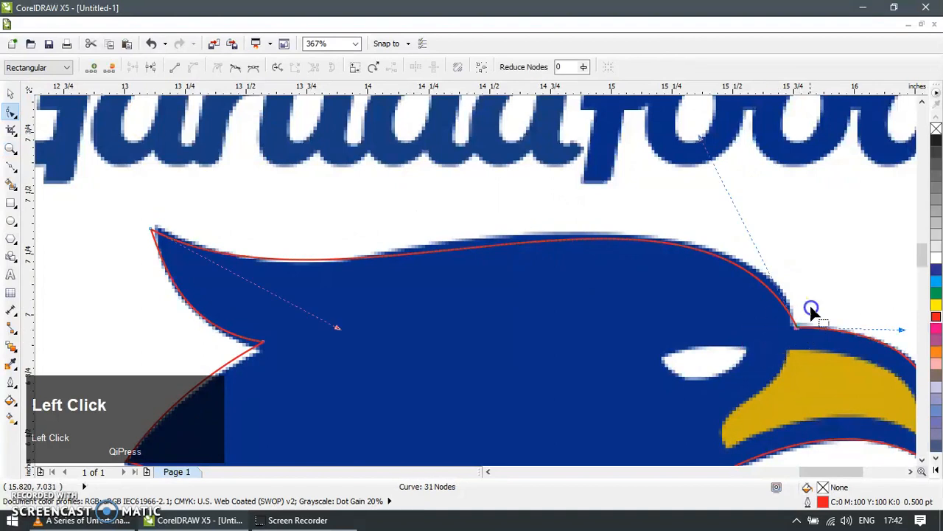
{"action": "left_click_drag", "start_coordinate": [700, 143], "coordinate": [735, 135]}
Add a node at the dip behind the crest tip and adjust its handles to follow the head's upper edge.
{"action": "double_click", "coordinate": [296, 260]}
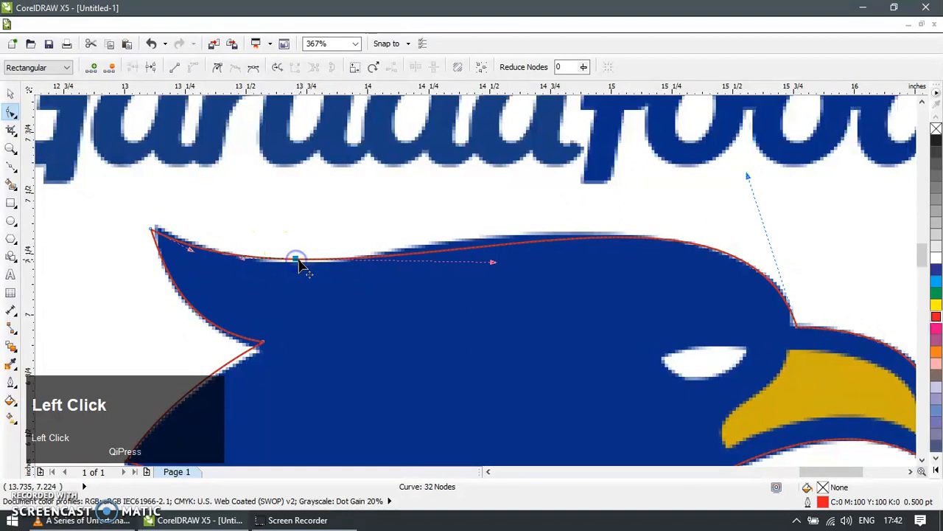
{"action": "left_click_drag", "start_coordinate": [296, 263], "coordinate": [299, 268]}
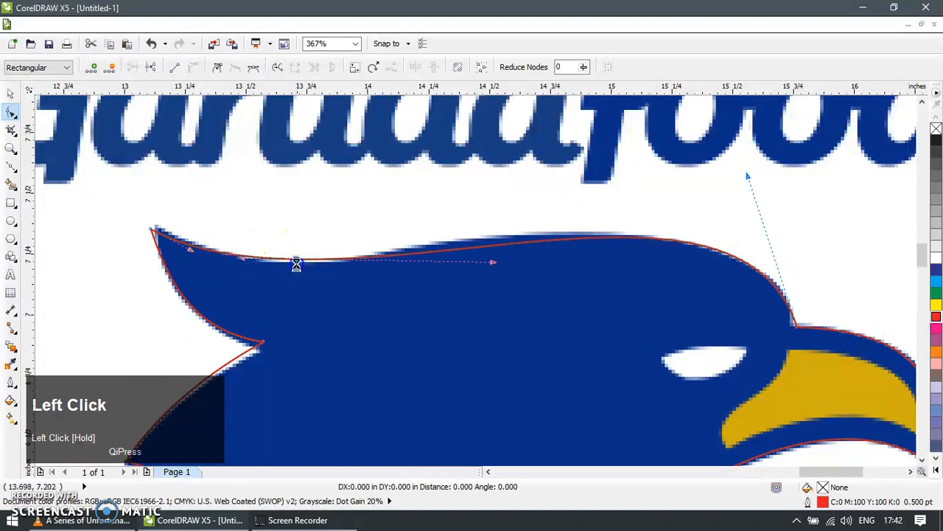
{"action": "mouse_move", "coordinate": [494, 265]}
{"action": "left_mouse_down"}
{"action": "mouse_move", "coordinate": [486, 255]}
{"action": "mouse_move", "coordinate": [572, 236]}
{"action": "mouse_move", "coordinate": [487, 249]}
{"action": "left_mouse_up"}
{"action": "scroll", "coordinate": [362, 278], "scroll_direction": "left", "scroll_amount": 1}
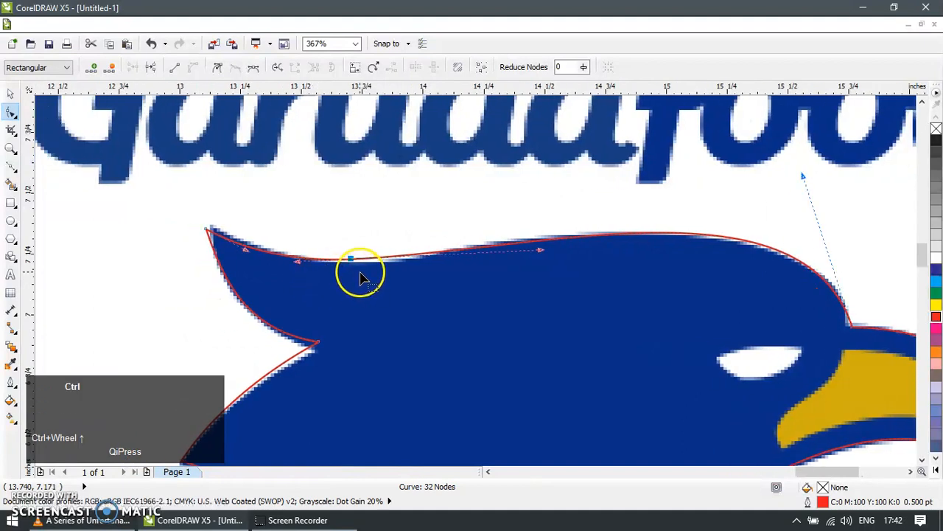
{"action": "scroll", "coordinate": [379, 274], "scroll_direction": "left", "scroll_amount": 1}
{"action": "scroll", "coordinate": [398, 258], "scroll_direction": "up", "scroll_amount": 2}
{"action": "left_click", "coordinate": [396, 253]}
{"action": "left_click_drag", "start_coordinate": [396, 253], "coordinate": [375, 269]}
{"action": "scroll", "coordinate": [277, 256], "scroll_direction": "down", "scroll_amount": 3}
Move the crest's tip node onto the blue feather tip and bend the edge below it to match the picture.
{"action": "scroll", "coordinate": [274, 243], "scroll_direction": "up", "scroll_amount": 7}
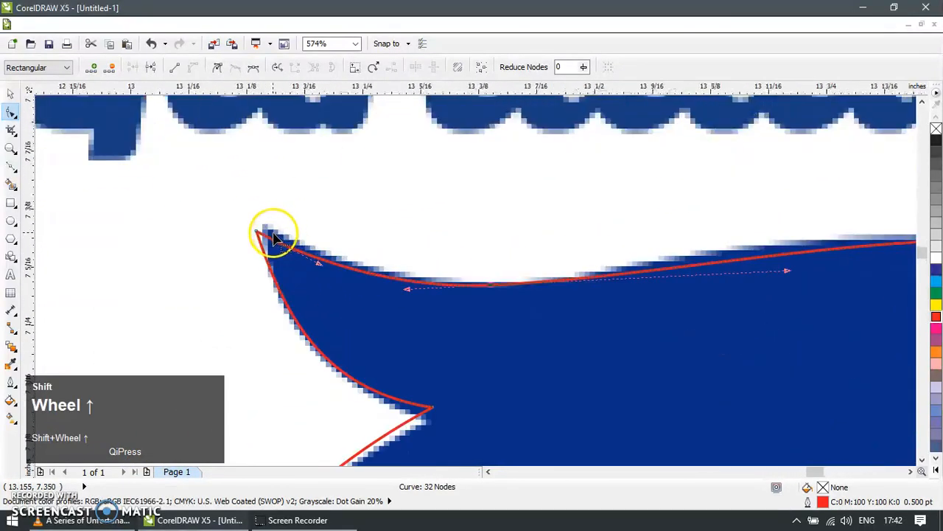
{"action": "left_click", "coordinate": [254, 230]}
{"action": "left_click_drag", "start_coordinate": [255, 230], "coordinate": [316, 248]}
{"action": "scroll", "coordinate": [350, 348], "scroll_direction": "down", "scroll_amount": 2}
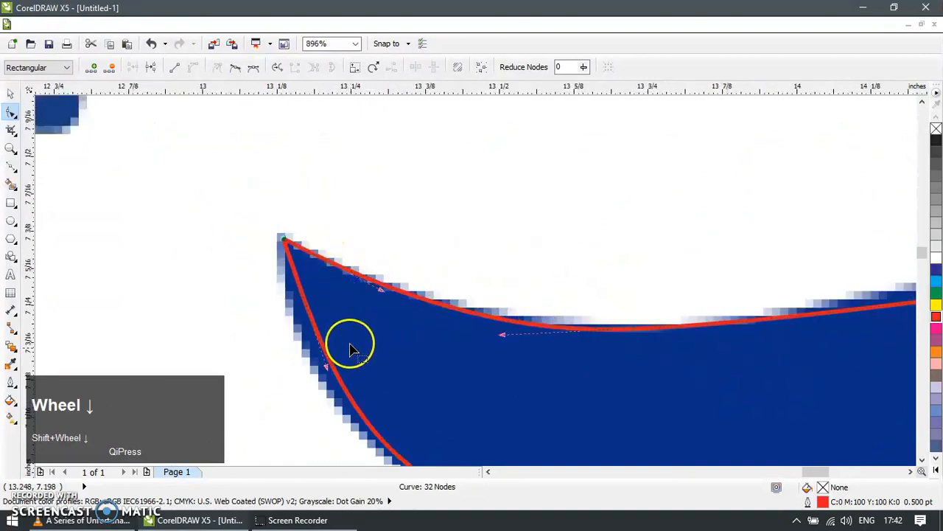
{"action": "left_click_drag", "start_coordinate": [328, 372], "coordinate": [400, 310]}
{"action": "scroll", "coordinate": [401, 310], "scroll_direction": "down", "scroll_amount": 3}
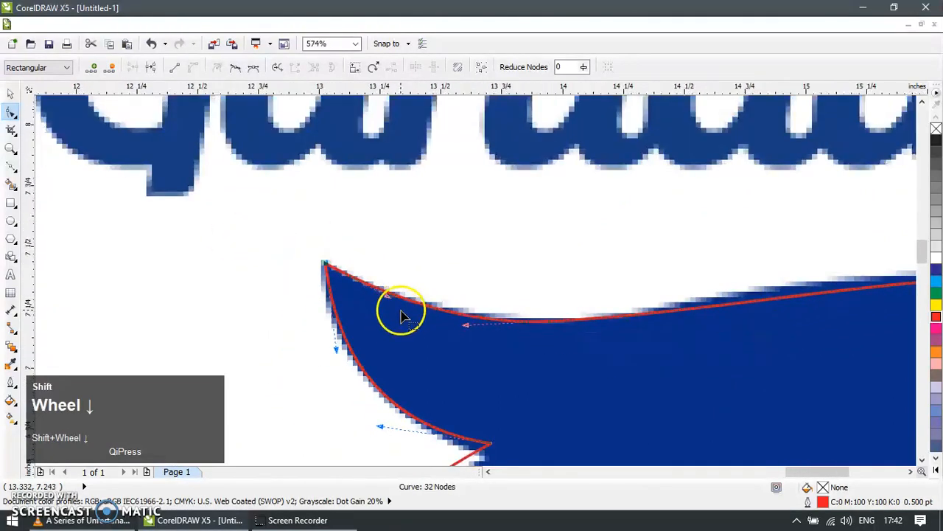
Add a node at the top of the crown and fit its curves and the brow corner to the forehead edge.
{"action": "scroll", "coordinate": [493, 309], "scroll_direction": "down", "scroll_amount": 1}
{"action": "scroll", "coordinate": [763, 318], "scroll_direction": "up", "scroll_amount": 2}
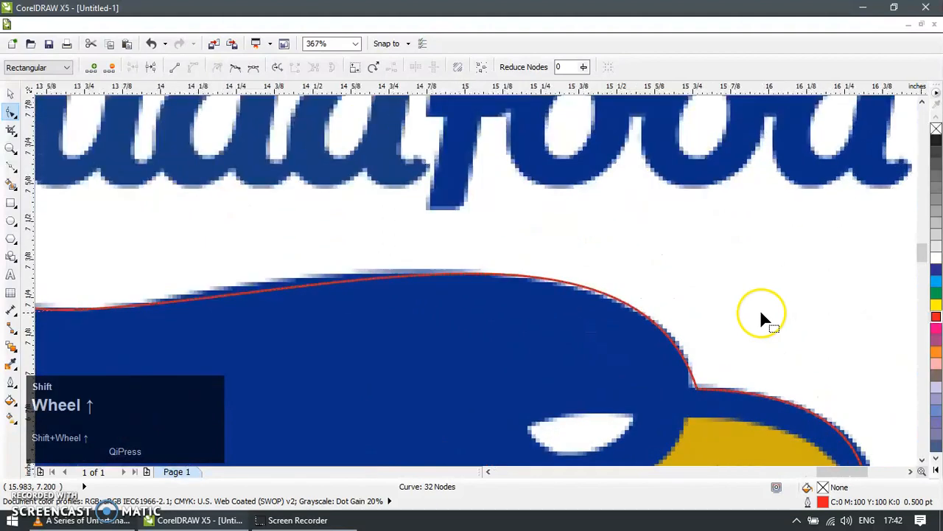
{"action": "left_click", "coordinate": [528, 283]}
{"action": "left_click", "coordinate": [515, 282]}
{"action": "left_click", "coordinate": [472, 275]}
{"action": "left_click_drag", "start_coordinate": [472, 275], "coordinate": [307, 269]}
{"action": "left_click", "coordinate": [596, 309]}
{"action": "left_click", "coordinate": [691, 388]}
{"action": "mouse_move", "coordinate": [667, 300]}
{"action": "left_mouse_down"}
{"action": "mouse_move", "coordinate": [659, 297]}
{"action": "mouse_move", "coordinate": [685, 300]}
{"action": "left_mouse_up"}
{"action": "left_click", "coordinate": [618, 308]}
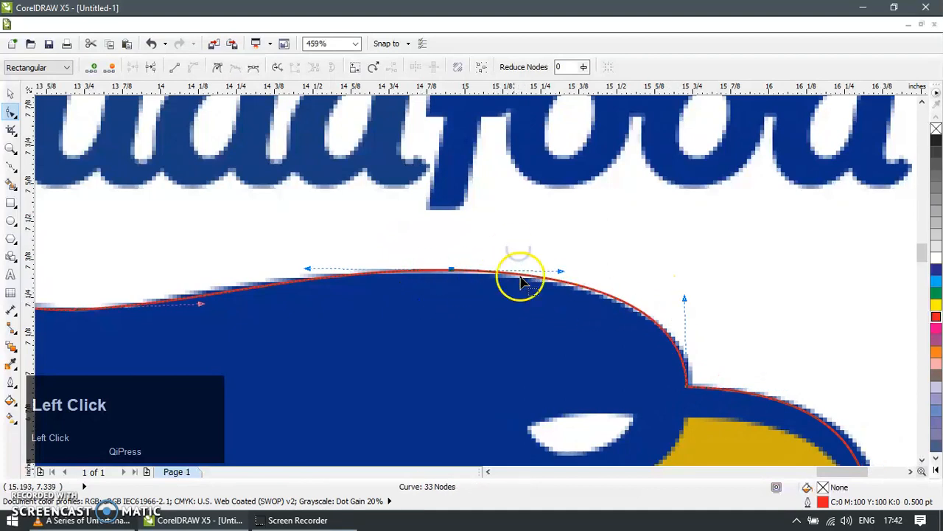
Bend the beak's outer edge outward at the hooked tip so the head outline follows the blue border.
{"action": "scroll", "coordinate": [520, 282], "scroll_direction": "down", "scroll_amount": 5}
{"action": "key", "text": "z"}
{"action": "left_click_drag", "start_coordinate": [478, 312], "coordinate": [617, 377]}
{"action": "key", "text": "F10"}
{"action": "left_click_drag", "start_coordinate": [665, 442], "coordinate": [752, 386]}
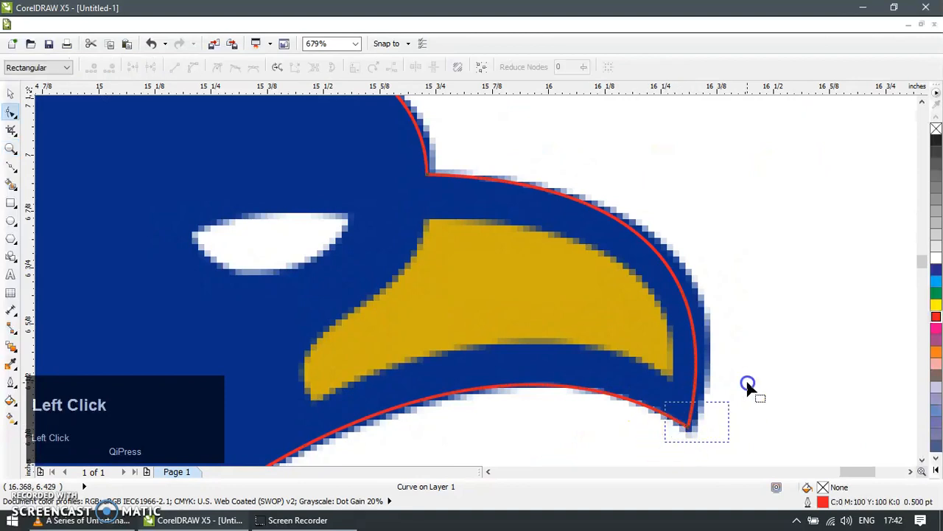
{"action": "left_click_drag", "start_coordinate": [726, 264], "coordinate": [755, 256]}
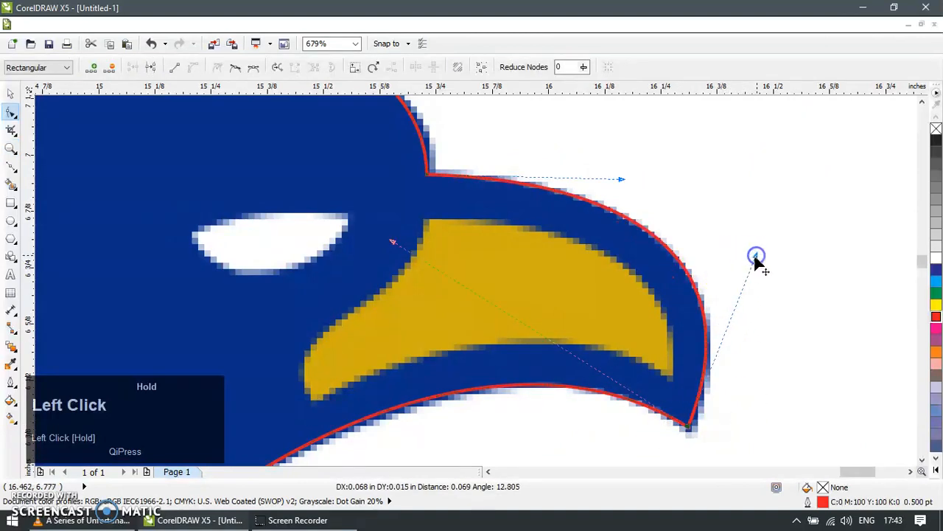
Draw a closed triangle with straight sides through the three corners of the yellow beak area.
{"action": "left_click", "coordinate": [13, 166]}
{"action": "left_click", "coordinate": [428, 220]}
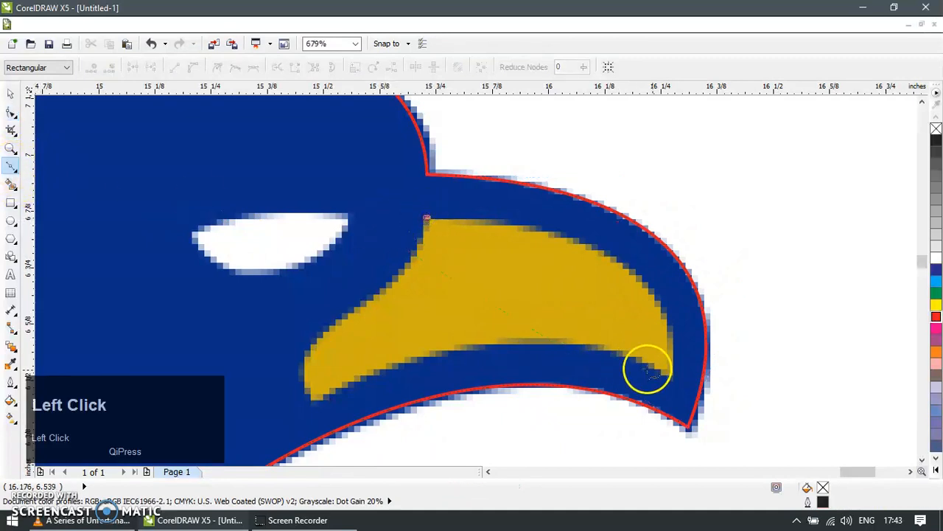
{"action": "left_click", "coordinate": [672, 376]}
{"action": "left_click", "coordinate": [315, 402]}
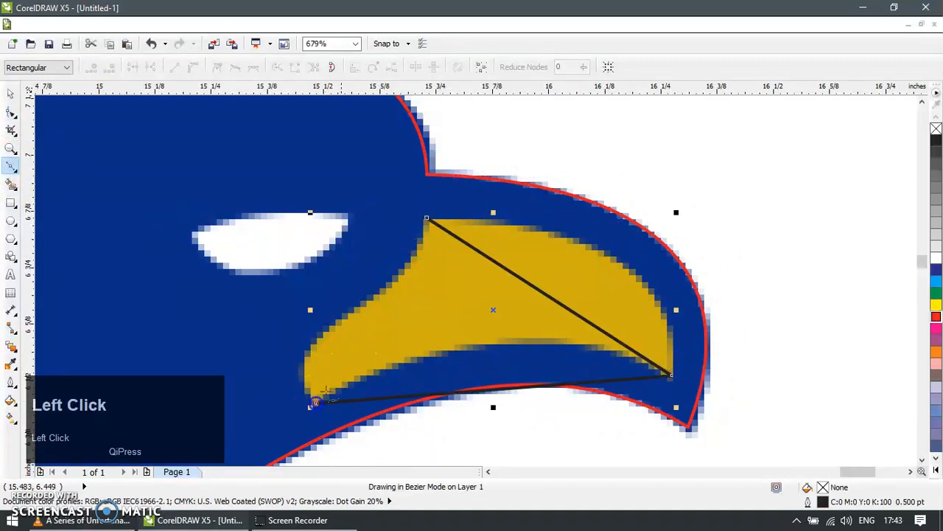
{"action": "left_click", "coordinate": [426, 219]}
Convert the beak triangle's sides to curves and shape its rear side into the yellow area's S-curve.
{"action": "left_click", "coordinate": [11, 93]}
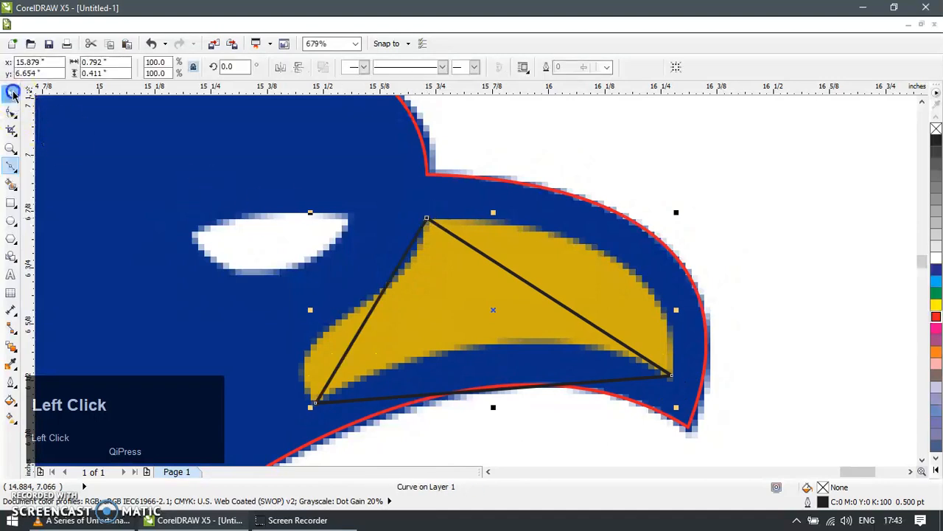
{"action": "key", "text": "F10"}
{"action": "key", "text": "ctrl+a"}
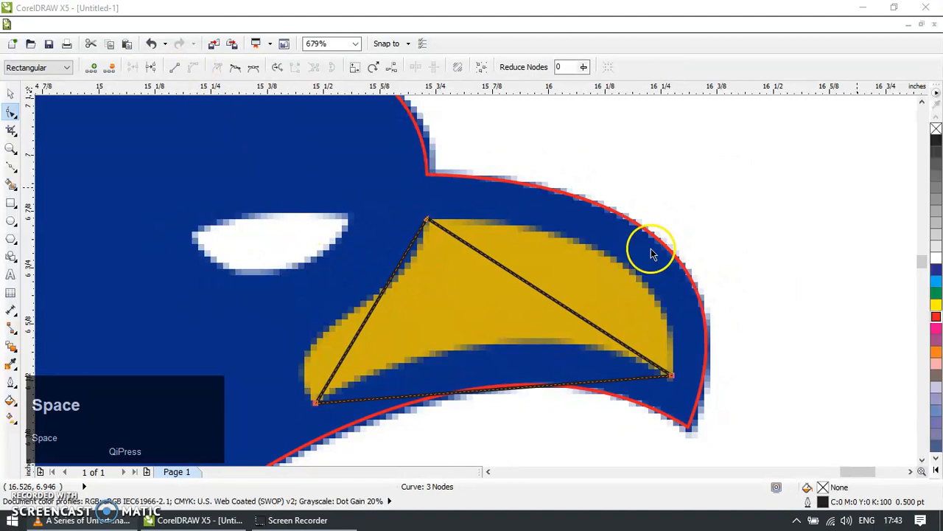
{"action": "left_click", "coordinate": [637, 17]}
{"action": "left_click_drag", "start_coordinate": [358, 333], "coordinate": [309, 354]}
{"action": "left_click", "coordinate": [400, 227]}
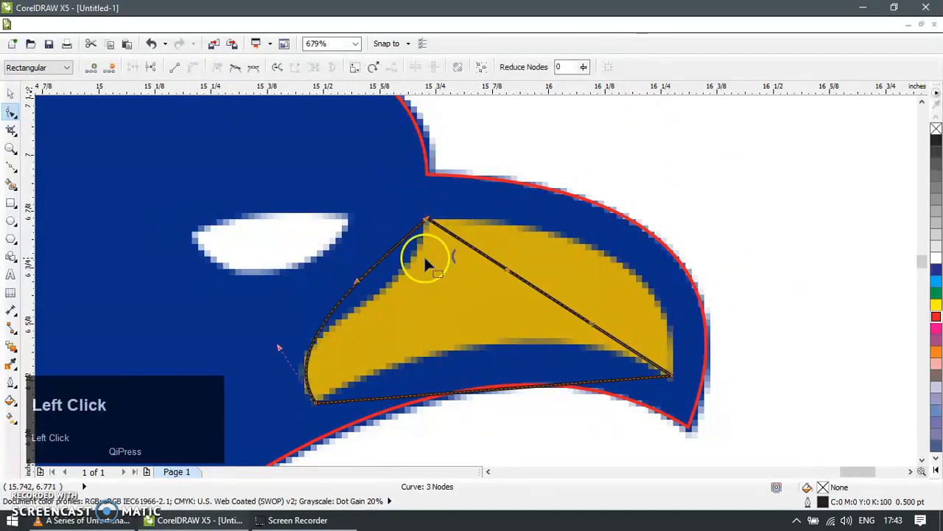
{"action": "left_click_drag", "start_coordinate": [357, 285], "coordinate": [421, 290]}
{"action": "left_click_drag", "start_coordinate": [277, 347], "coordinate": [266, 328]}
Bend the beak shape's lower and upper sides upward to match the edges of the yellow area.
{"action": "left_click_drag", "start_coordinate": [510, 385], "coordinate": [509, 347]}
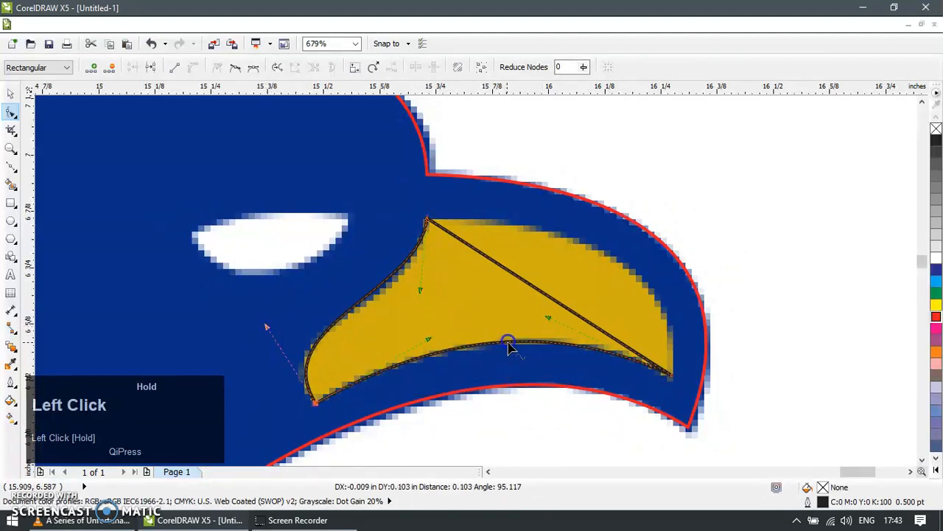
{"action": "left_click_drag", "start_coordinate": [543, 301], "coordinate": [619, 264]}
{"action": "left_click", "coordinate": [439, 299]}
Draw an ellipse about 0.41 by 0.32 inches along the eye's lower edge and a wider one overlapping it.
{"action": "key", "text": "e"}
{"action": "key", "text": "F7"}
{"action": "left_click_drag", "start_coordinate": [172, 127], "coordinate": [355, 271]}
{"action": "left_click_drag", "start_coordinate": [166, 225], "coordinate": [435, 372]}
Move the wider ellipse up to the eye's upper edge and widen it to about 0.644 inches.
{"action": "key", "text": "v"}
{"action": "key", "text": "ctrl+space"}
{"action": "left_click_drag", "start_coordinate": [362, 230], "coordinate": [367, 221]}
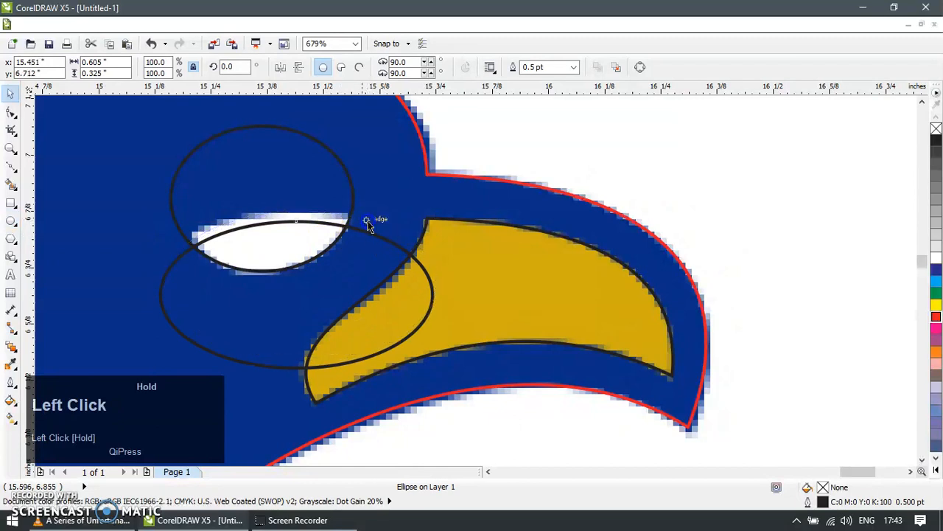
{"action": "left_click_drag", "start_coordinate": [160, 284], "coordinate": [145, 280]}
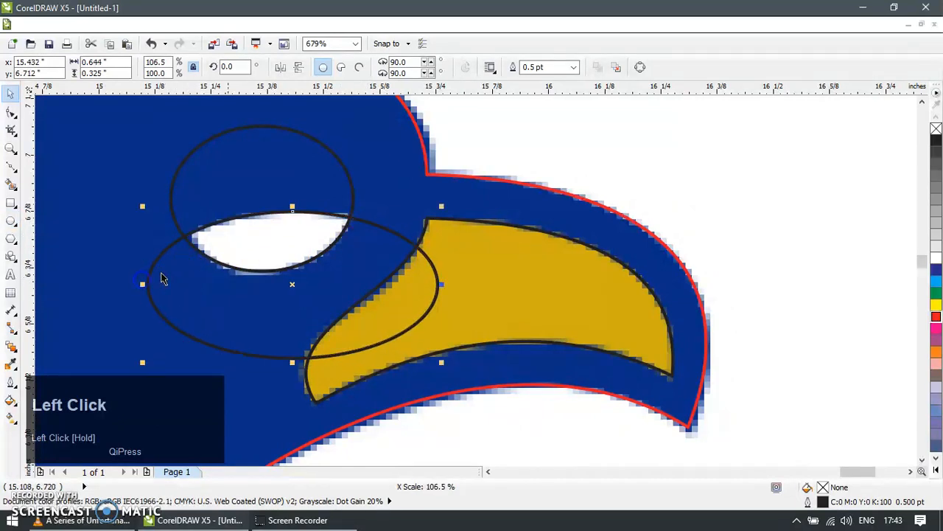
Intersect the two ellipses to form the eye shape and delete both original ellipses.
{"action": "left_click", "coordinate": [342, 160], "text": "shift"}
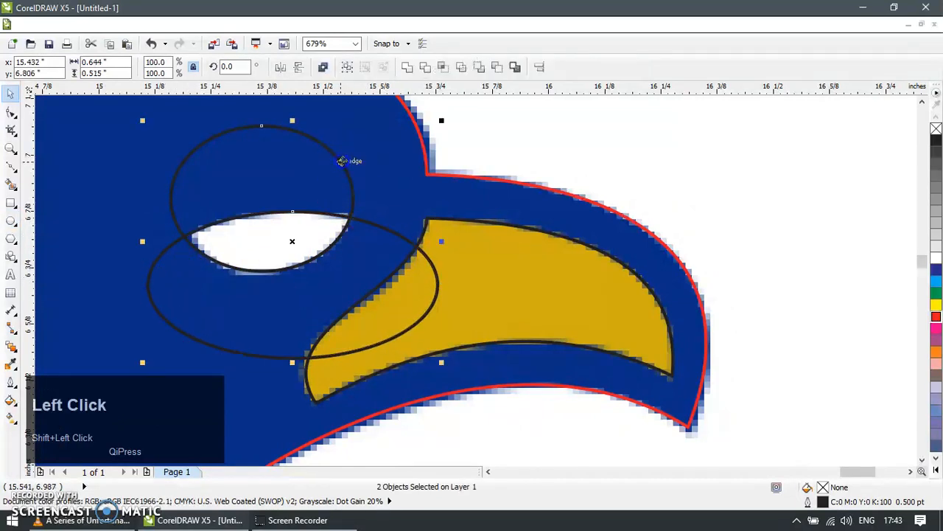
{"action": "left_click", "coordinate": [443, 68]}
{"action": "left_click", "coordinate": [304, 138]}
{"action": "key", "text": "Delete"}
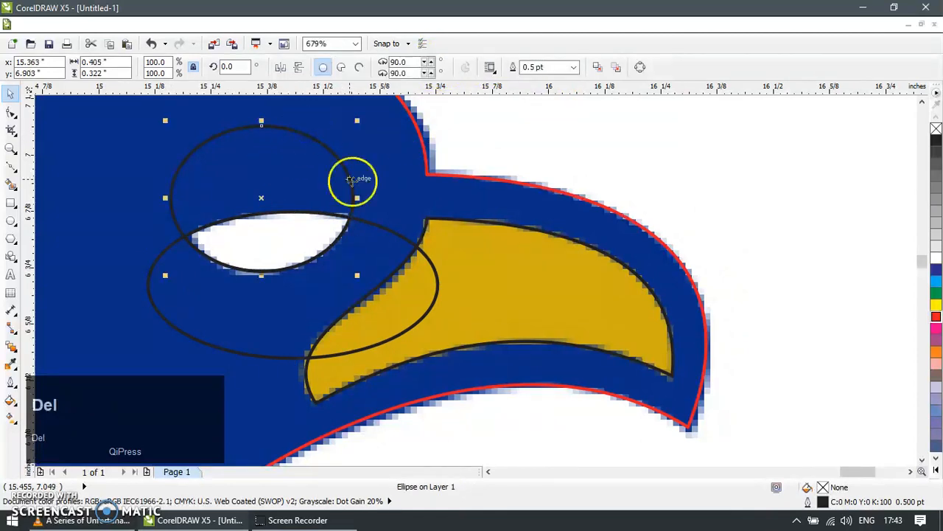
{"action": "left_click", "coordinate": [387, 228]}
{"action": "key", "text": "Delete"}
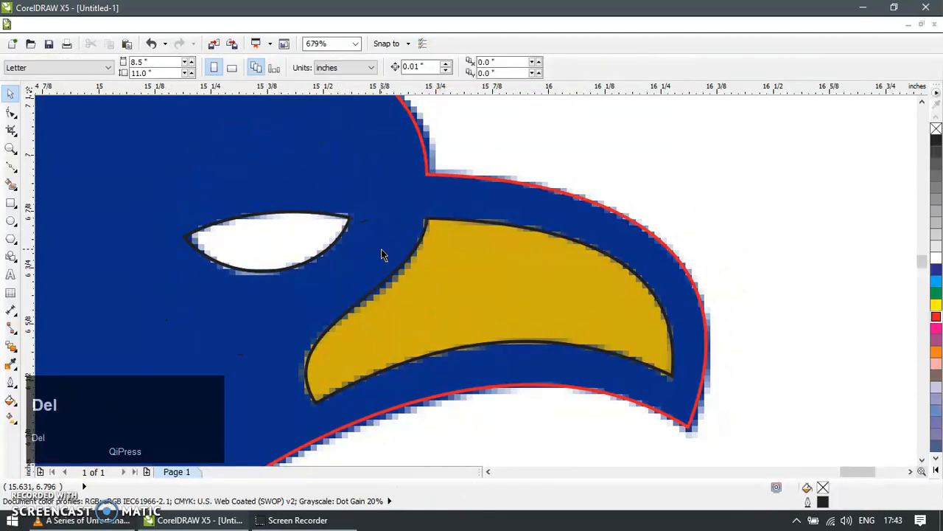
Move the reference logo picture out from under the traced outlines into the empty area beside them.
{"action": "scroll", "coordinate": [407, 274], "scroll_direction": "down", "scroll_amount": 4}
{"action": "left_click", "coordinate": [569, 271]}
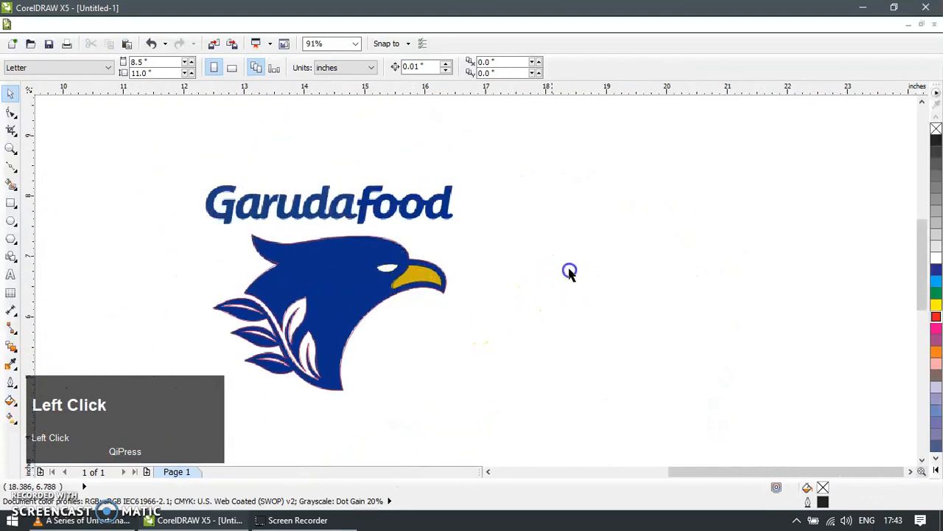
{"action": "mouse_move", "coordinate": [396, 210]}
{"action": "left_mouse_down"}
{"action": "mouse_move", "coordinate": [659, 221]}
{"action": "mouse_move", "coordinate": [704, 237]}
{"action": "left_mouse_up"}
Fill the traced head outline with the blue #0A2F87 sampled from the reference logo's head.
{"action": "left_click", "coordinate": [413, 366]}
{"action": "left_click", "coordinate": [373, 308]}
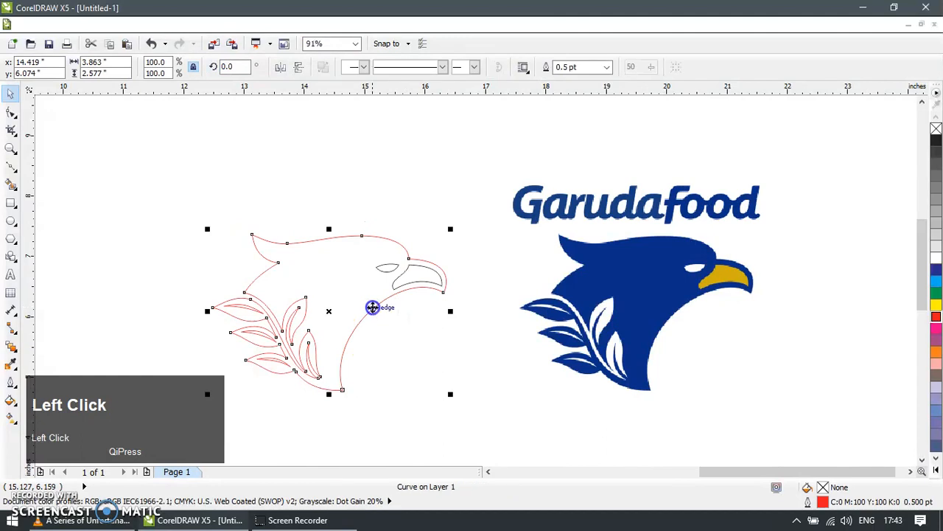
{"action": "left_click", "coordinate": [10, 366]}
{"action": "left_click", "coordinate": [599, 274]}
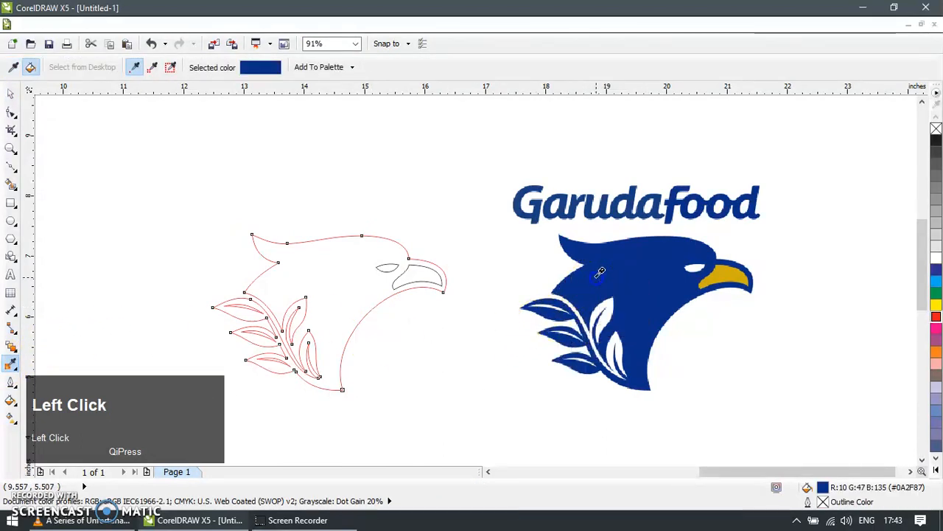
{"action": "left_click", "coordinate": [349, 273]}
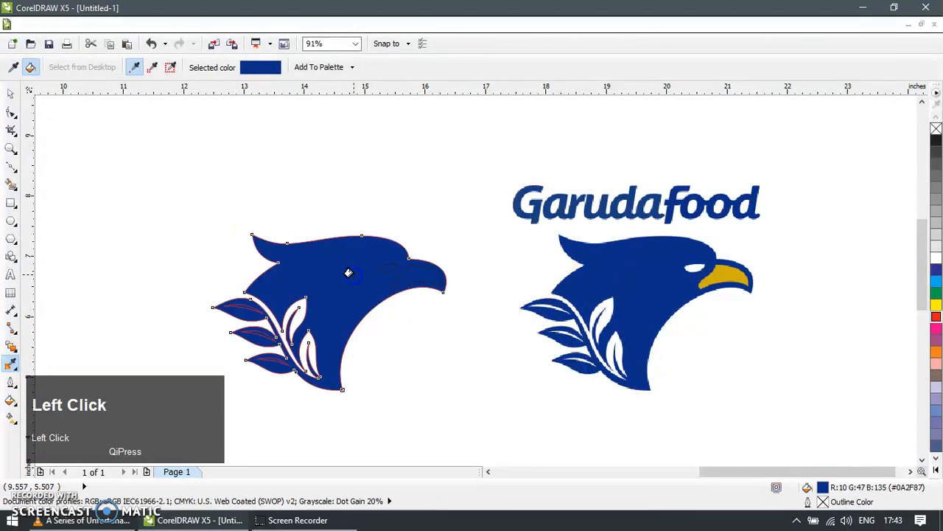
Select the three outer leaf vein shapes and sample white from the reference picture's background.
{"action": "left_click", "coordinate": [10, 94]}
{"action": "left_click_drag", "start_coordinate": [140, 190], "coordinate": [298, 384]}
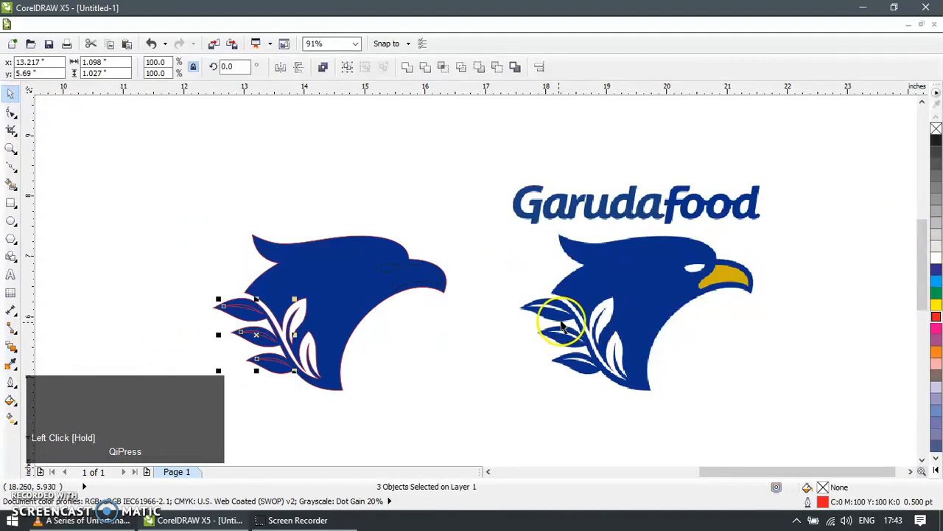
{"action": "left_click", "coordinate": [9, 366]}
{"action": "left_click", "coordinate": [687, 327]}
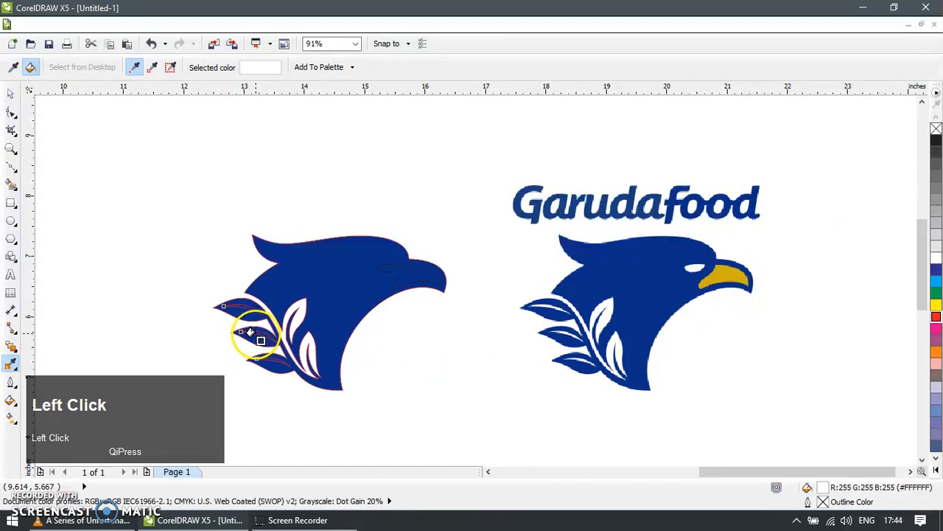
{"action": "key", "text": "z"}
{"action": "left_click_drag", "start_coordinate": [219, 287], "coordinate": [325, 374]}
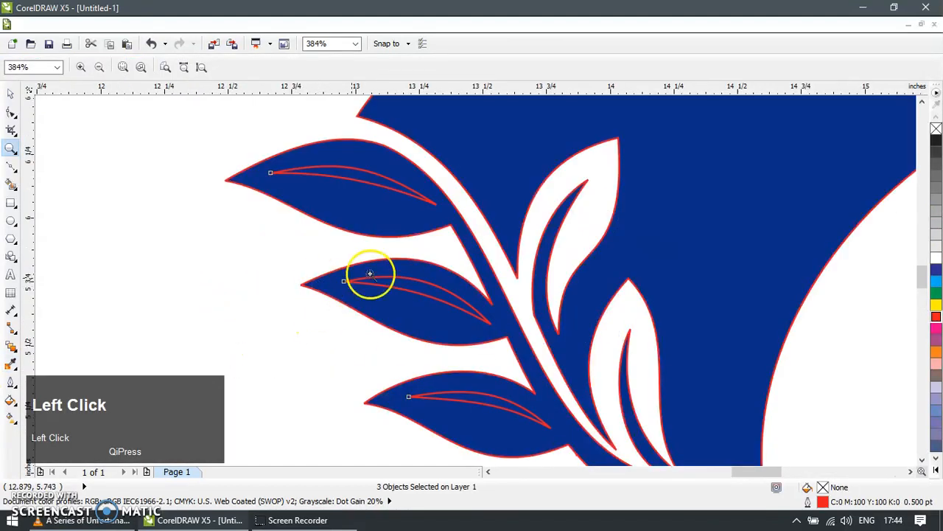
{"action": "left_click", "coordinate": [11, 365]}
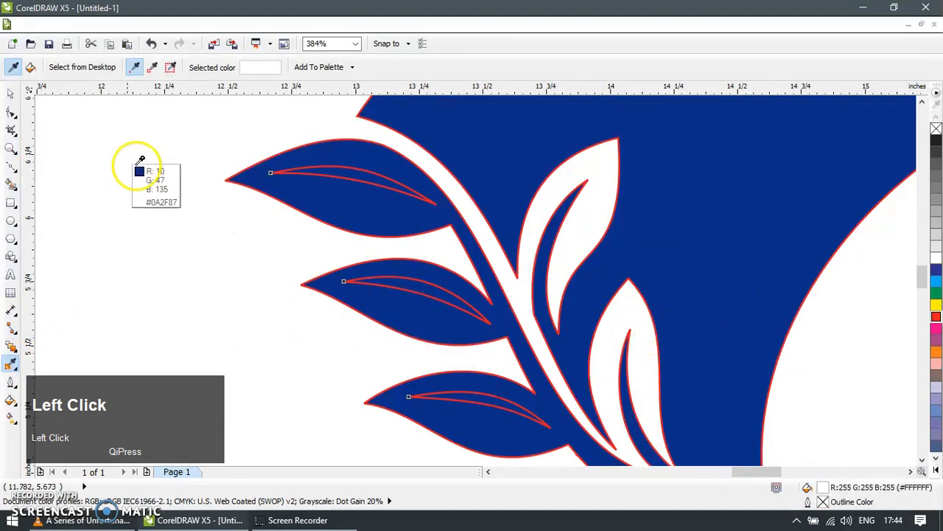
{"action": "left_click", "coordinate": [11, 94]}
{"action": "scroll", "coordinate": [516, 299], "scroll_direction": "down", "scroll_amount": 3}
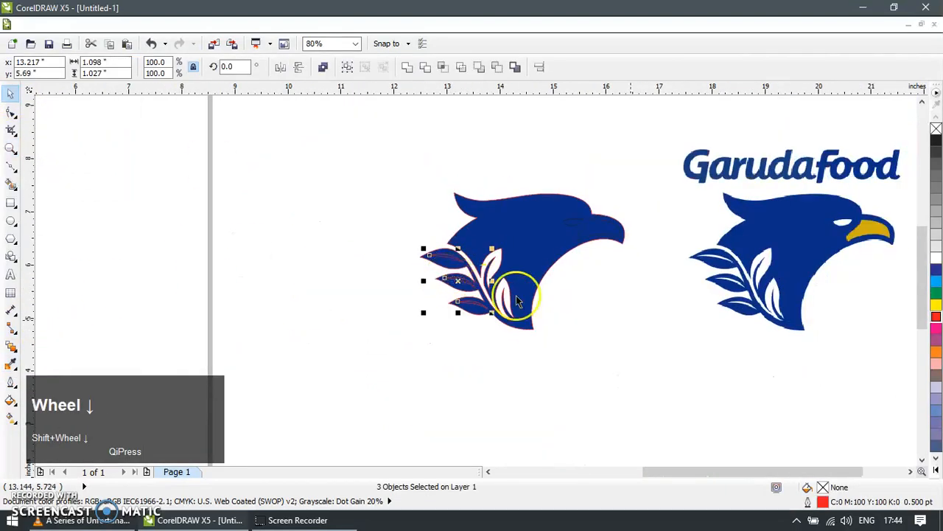
Try to fill the three outer leaf veins with the white #FEFFFF sampled from the reference logo, and undo the fill.
{"action": "key", "text": "z"}
{"action": "left_click_drag", "start_coordinate": [400, 164], "coordinate": [778, 354]}
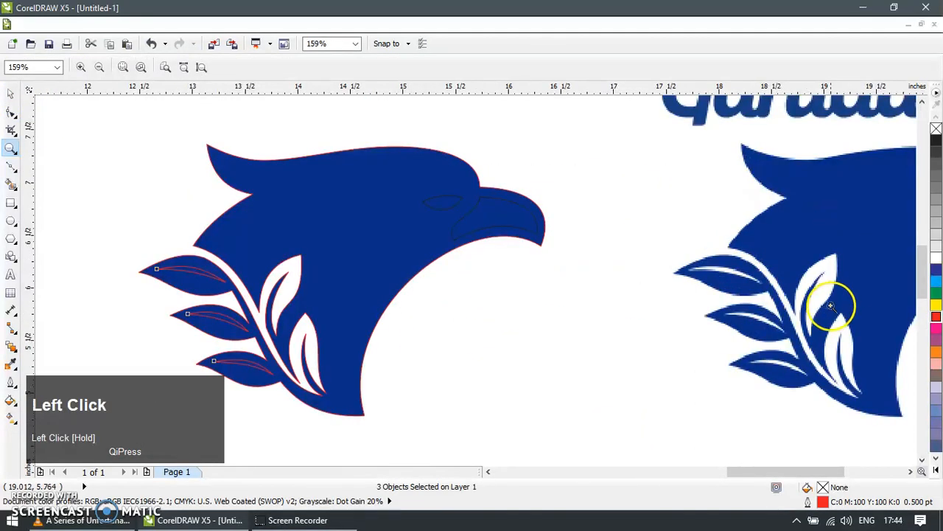
{"action": "key", "text": "F8"}
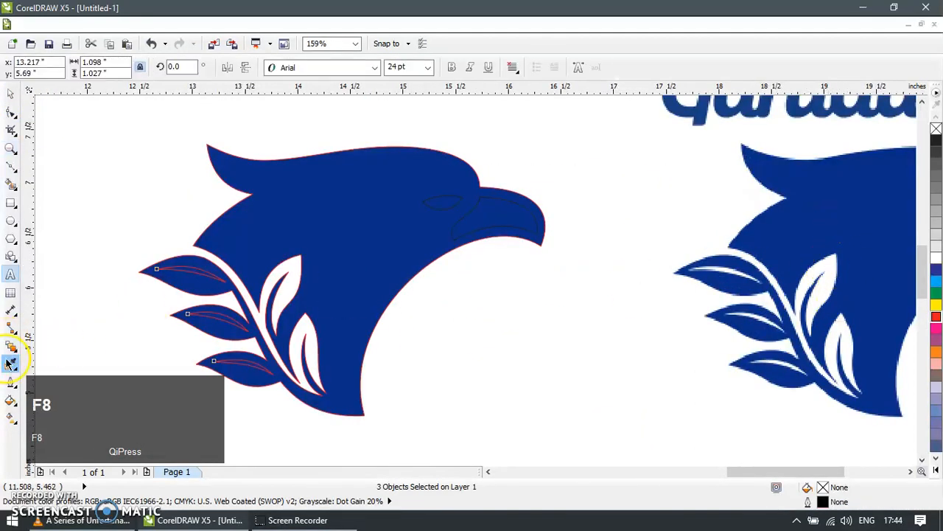
{"action": "left_click", "coordinate": [10, 362]}
{"action": "left_click", "coordinate": [824, 266]}
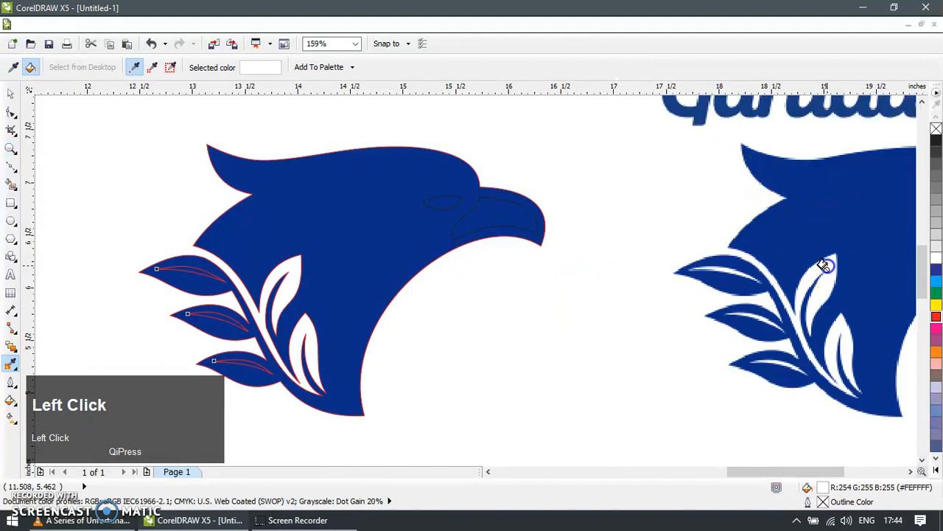
{"action": "left_click", "coordinate": [187, 274]}
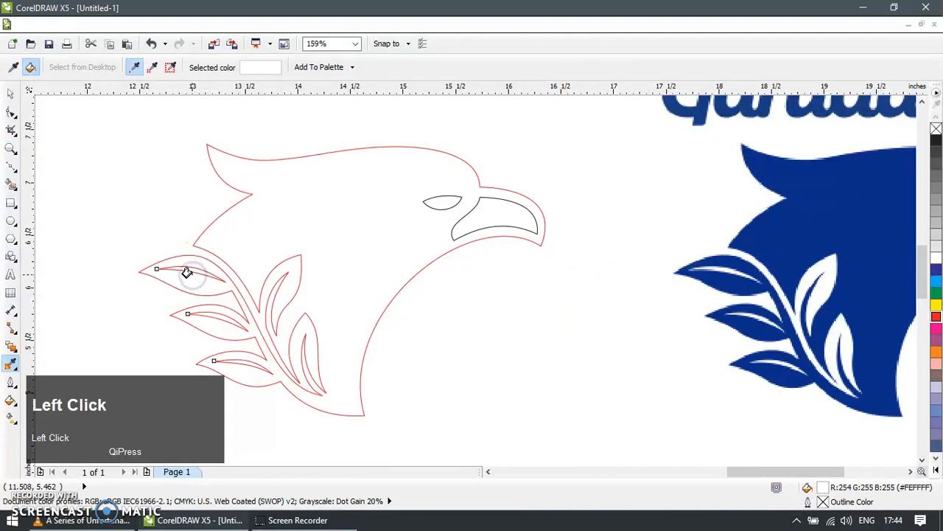
{"action": "key", "text": "ctrl+z"}
Fill the three outer leaf vein shapes and the eye shape of the traced eagle with white.
{"action": "left_click", "coordinate": [11, 94]}
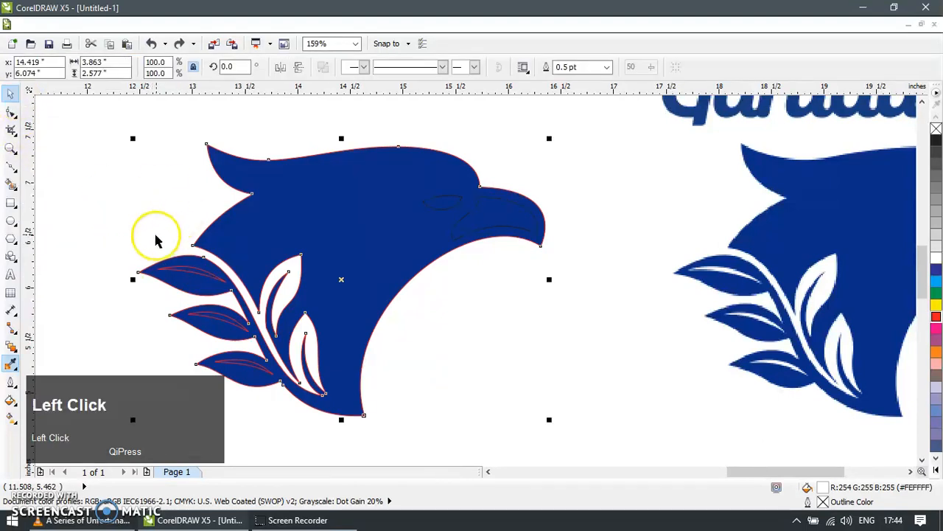
{"action": "left_click", "coordinate": [110, 246]}
{"action": "left_click_drag", "start_coordinate": [196, 234], "coordinate": [253, 366]}
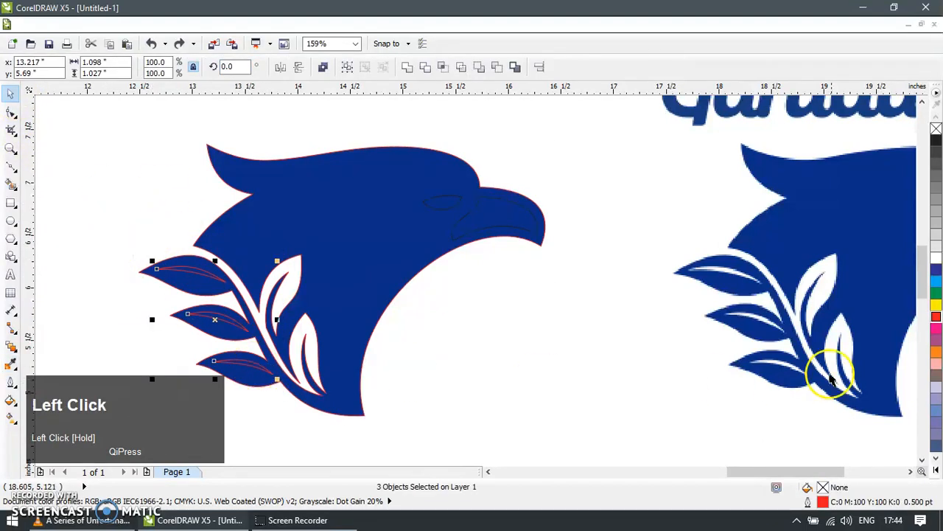
{"action": "left_click", "coordinate": [936, 257]}
{"action": "left_click", "coordinate": [455, 226]}
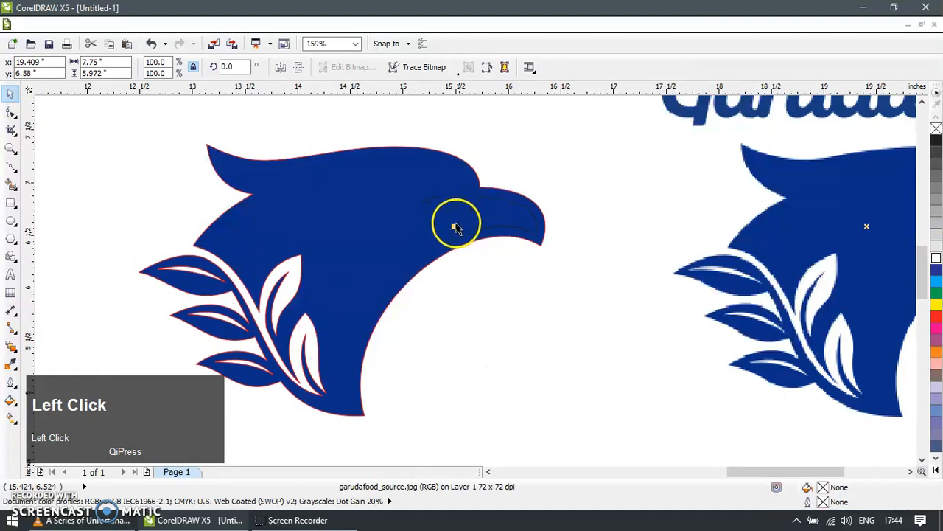
{"action": "left_click", "coordinate": [440, 213]}
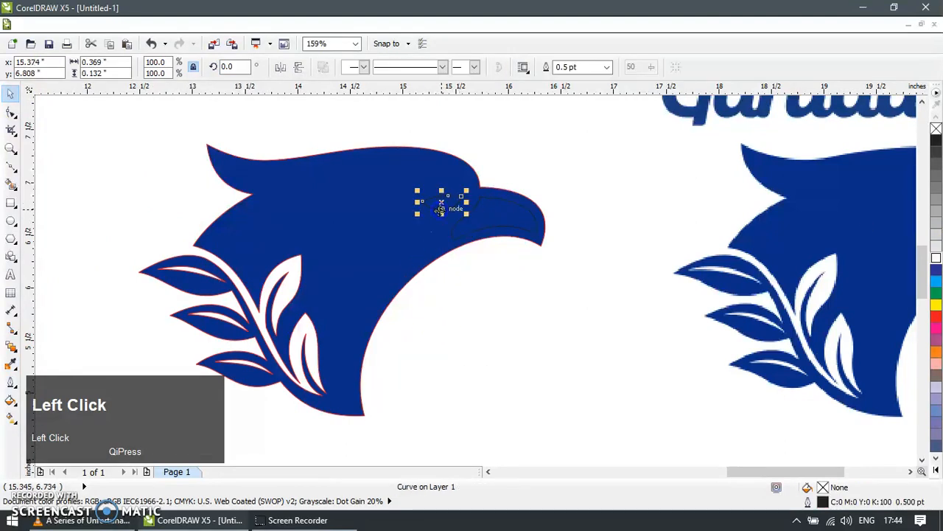
Fill the inner beak shape with the gold #D1AF10 sampled from the reference logo's beak.
{"action": "left_click", "coordinate": [535, 237]}
{"action": "scroll", "coordinate": [525, 299], "scroll_direction": "down", "scroll_amount": 2}
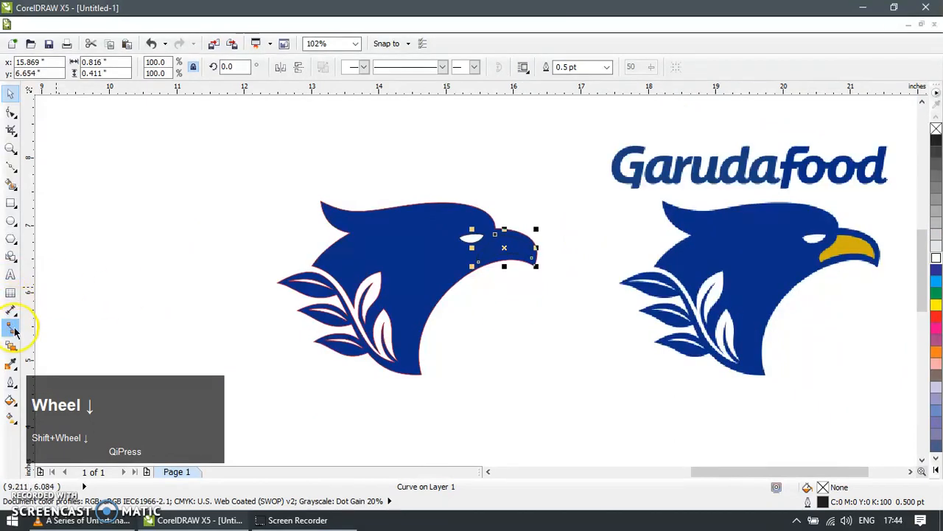
{"action": "left_click", "coordinate": [11, 364]}
{"action": "left_click", "coordinate": [858, 248]}
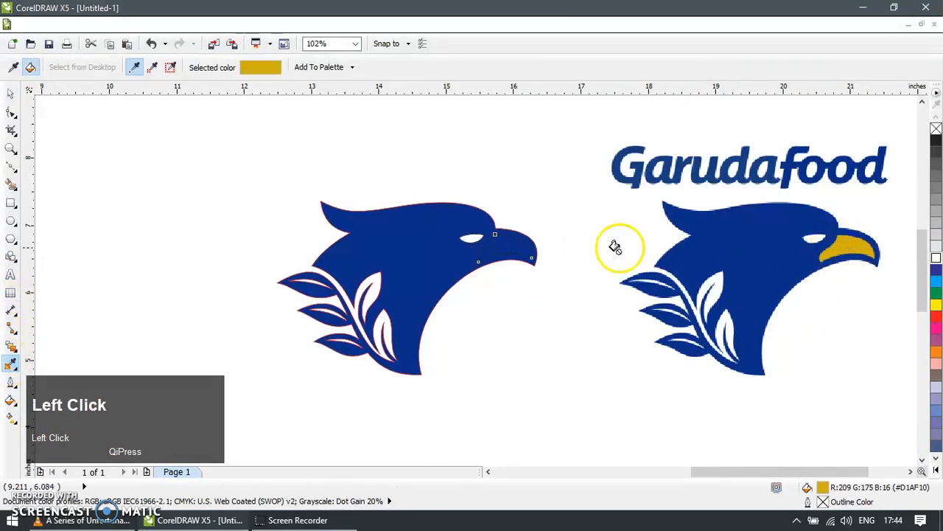
{"action": "left_click", "coordinate": [501, 243]}
Select all six shapes of the traced eagle and remove their outlines.
{"action": "left_click", "coordinate": [15, 98]}
{"action": "left_click_drag", "start_coordinate": [196, 143], "coordinate": [565, 385]}
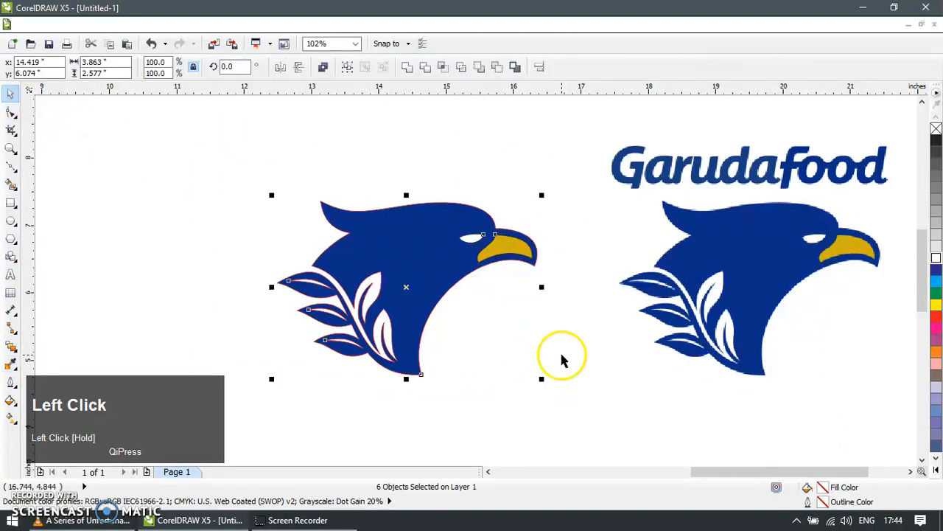
{"action": "left_click", "coordinate": [936, 131]}
{"action": "left_click", "coordinate": [565, 339]}
Move the complete traced eagle away from the reference picture onto the drawing page.
{"action": "scroll", "coordinate": [466, 336], "scroll_direction": "down", "scroll_amount": 3}
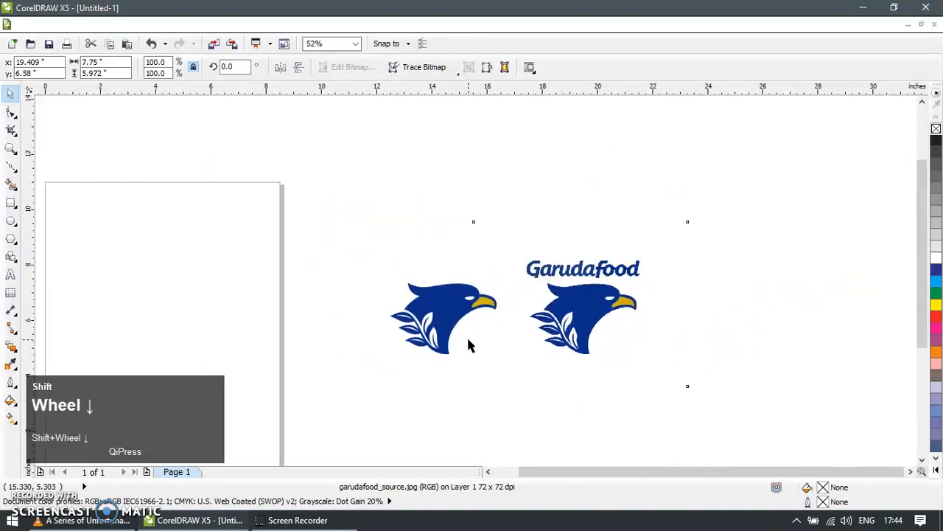
{"action": "left_click", "coordinate": [369, 379]}
{"action": "left_click_drag", "start_coordinate": [351, 379], "coordinate": [498, 274]}
{"action": "left_click_drag", "start_coordinate": [472, 325], "coordinate": [245, 265]}
{"action": "key", "text": "z"}
{"action": "left_click_drag", "start_coordinate": [168, 218], "coordinate": [296, 308]}
{"action": "left_click_drag", "start_coordinate": [196, 116], "coordinate": [632, 397]}
{"action": "left_click", "coordinate": [10, 94]}
{"action": "left_click", "coordinate": [179, 174]}
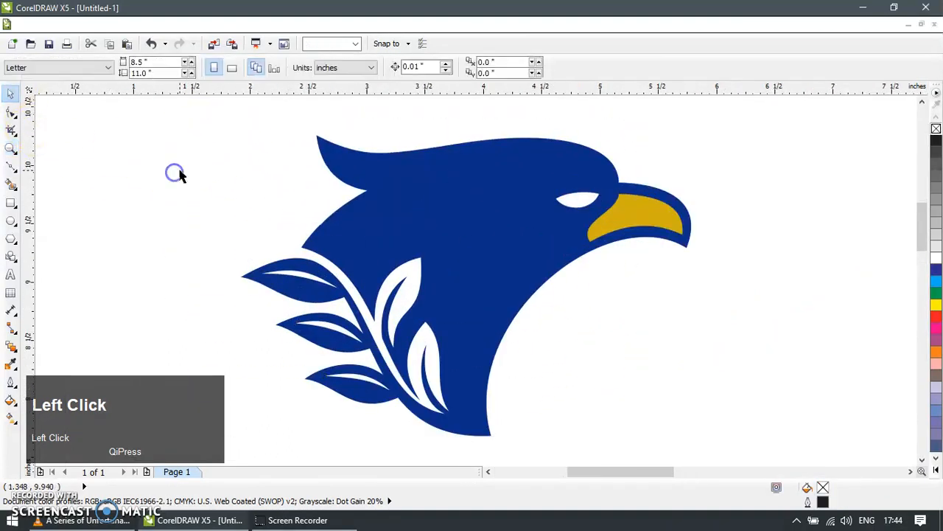
Save the drawing under the file name garudafood_logo.
{"action": "key", "text": "ctrl+shift+s"}
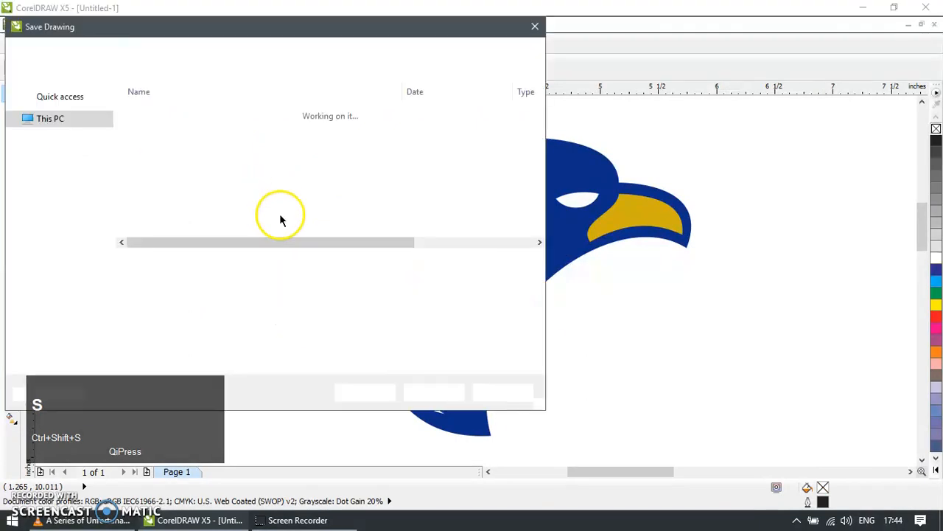
{"action": "type", "text": "garudafood_logo"}
{"action": "key", "text": "Return"}
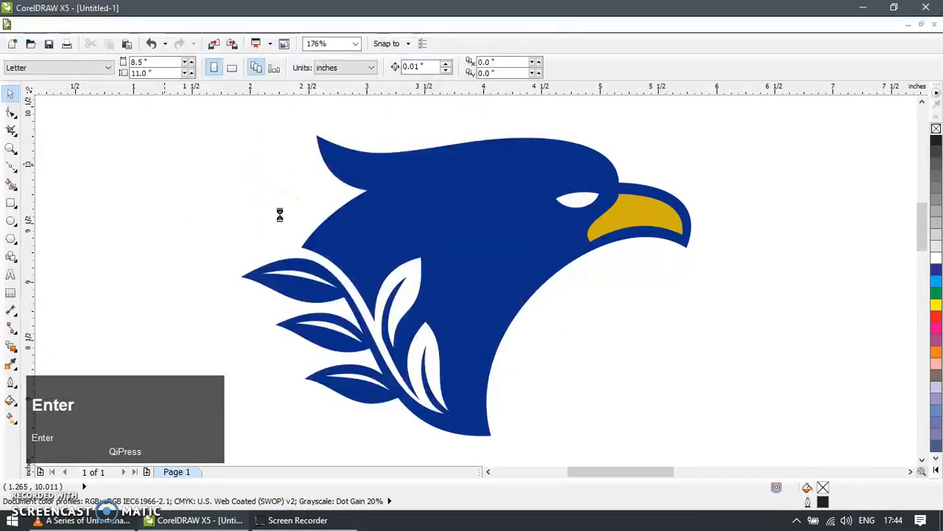